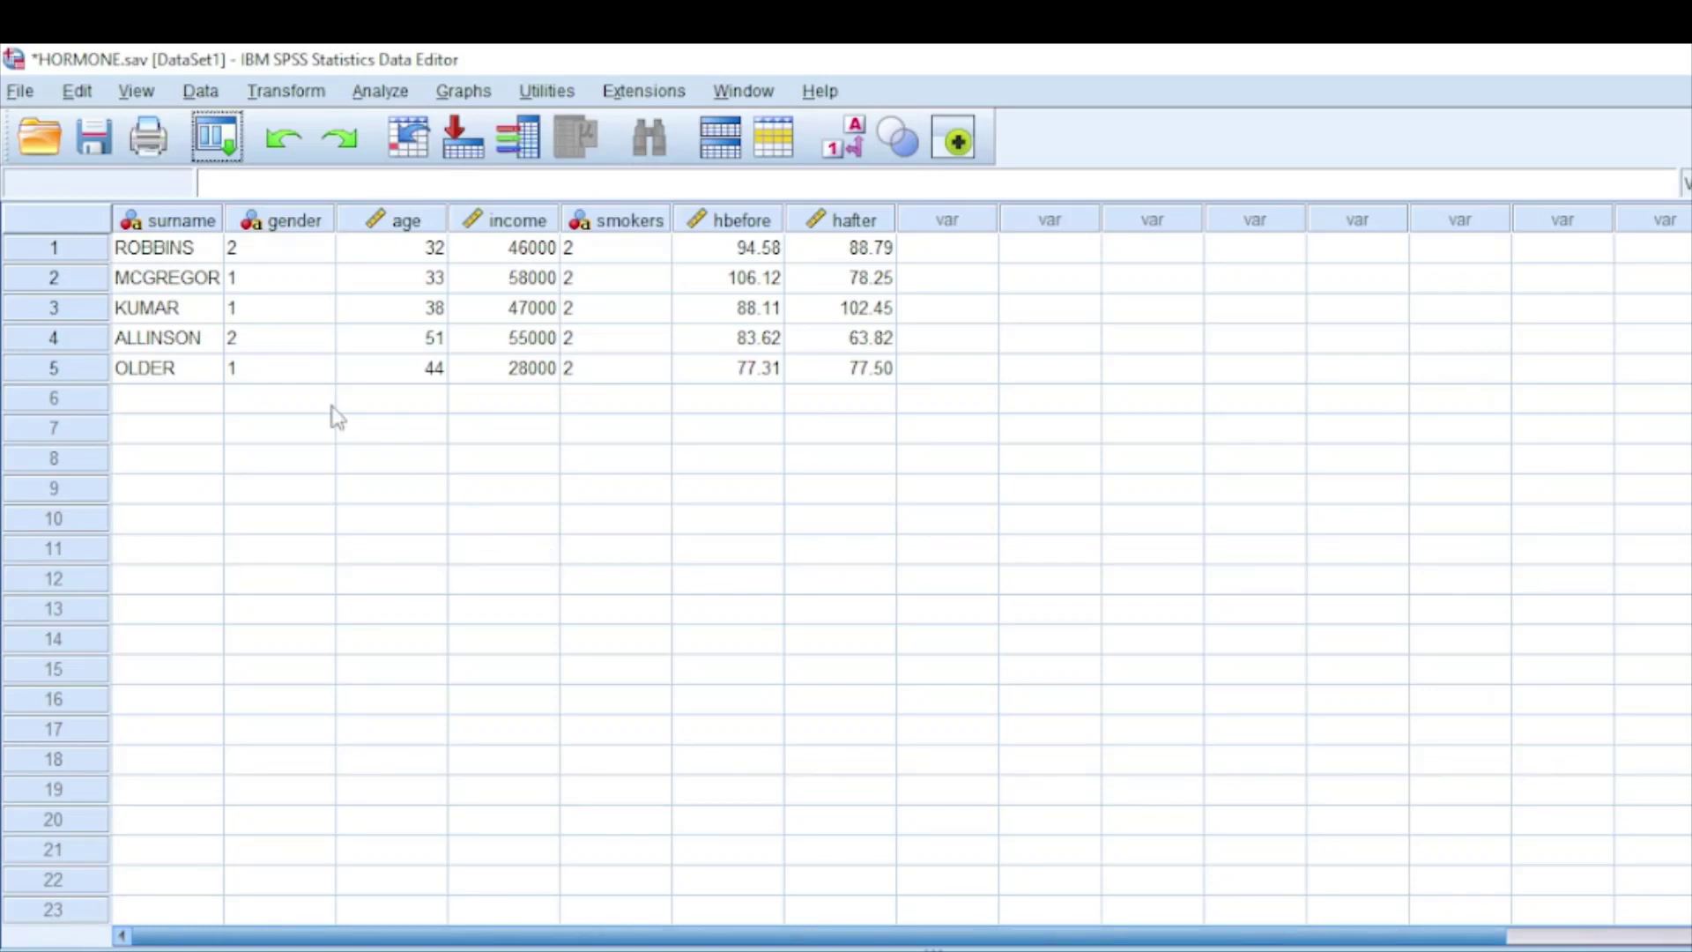
- Start a Frequencies analysis, taking the income variable out of the analysis list and adding it back
{"action": "left_click", "coordinate": [372, 97]}
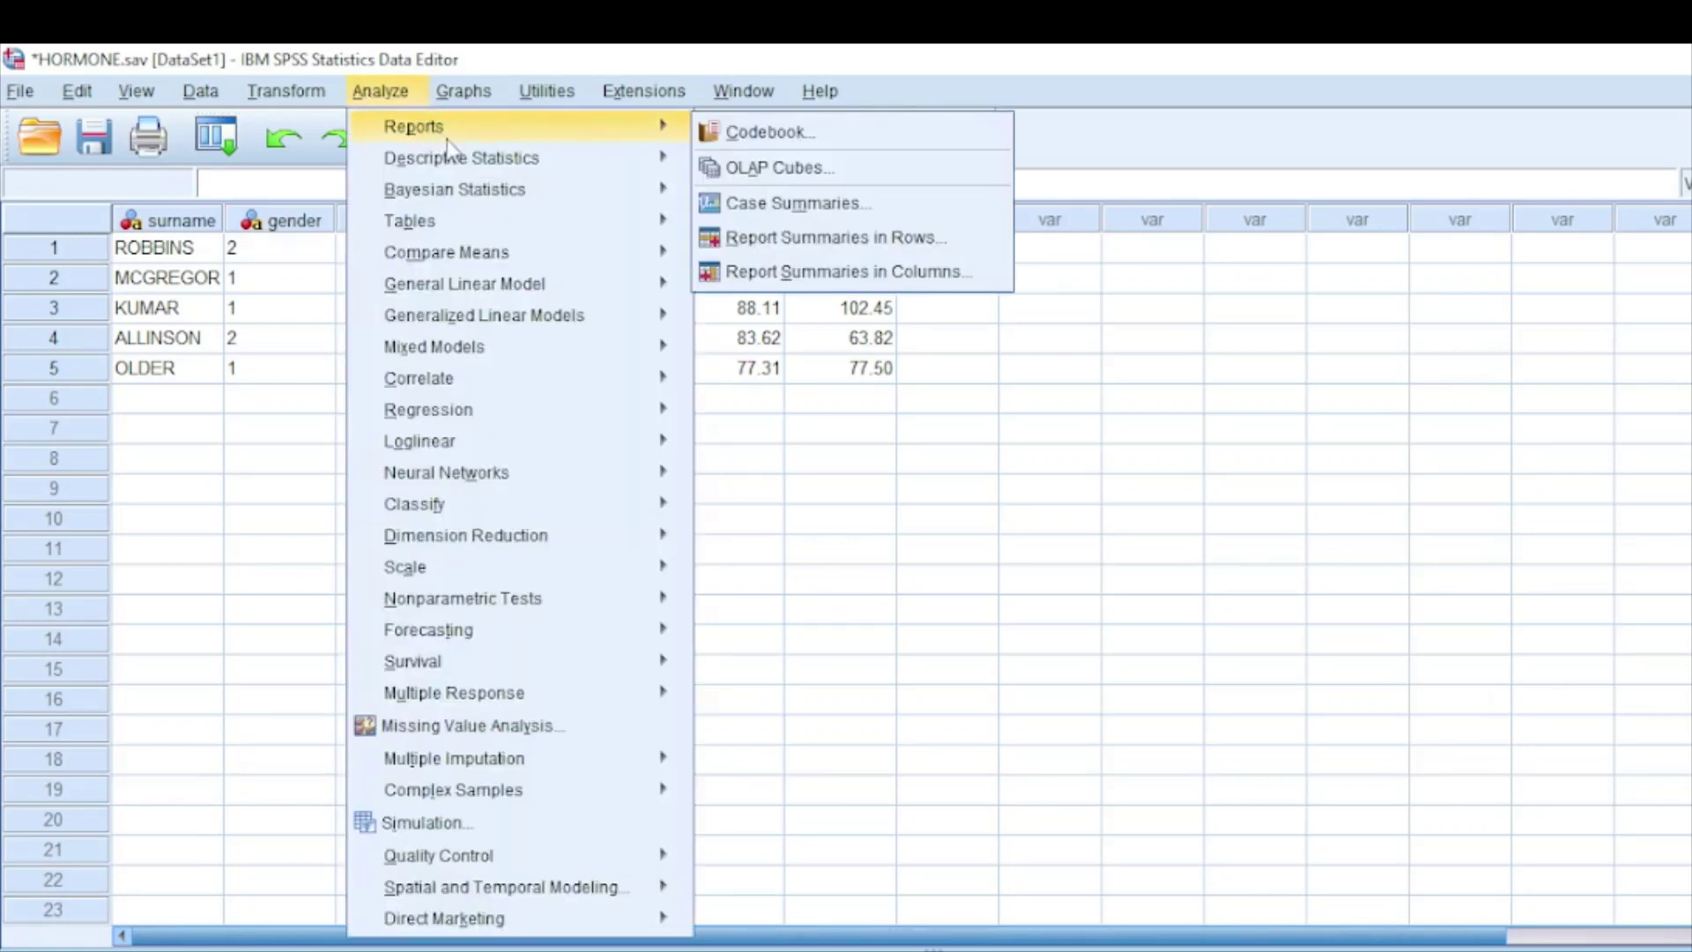
{"action": "mouse_move", "coordinate": [483, 165]}
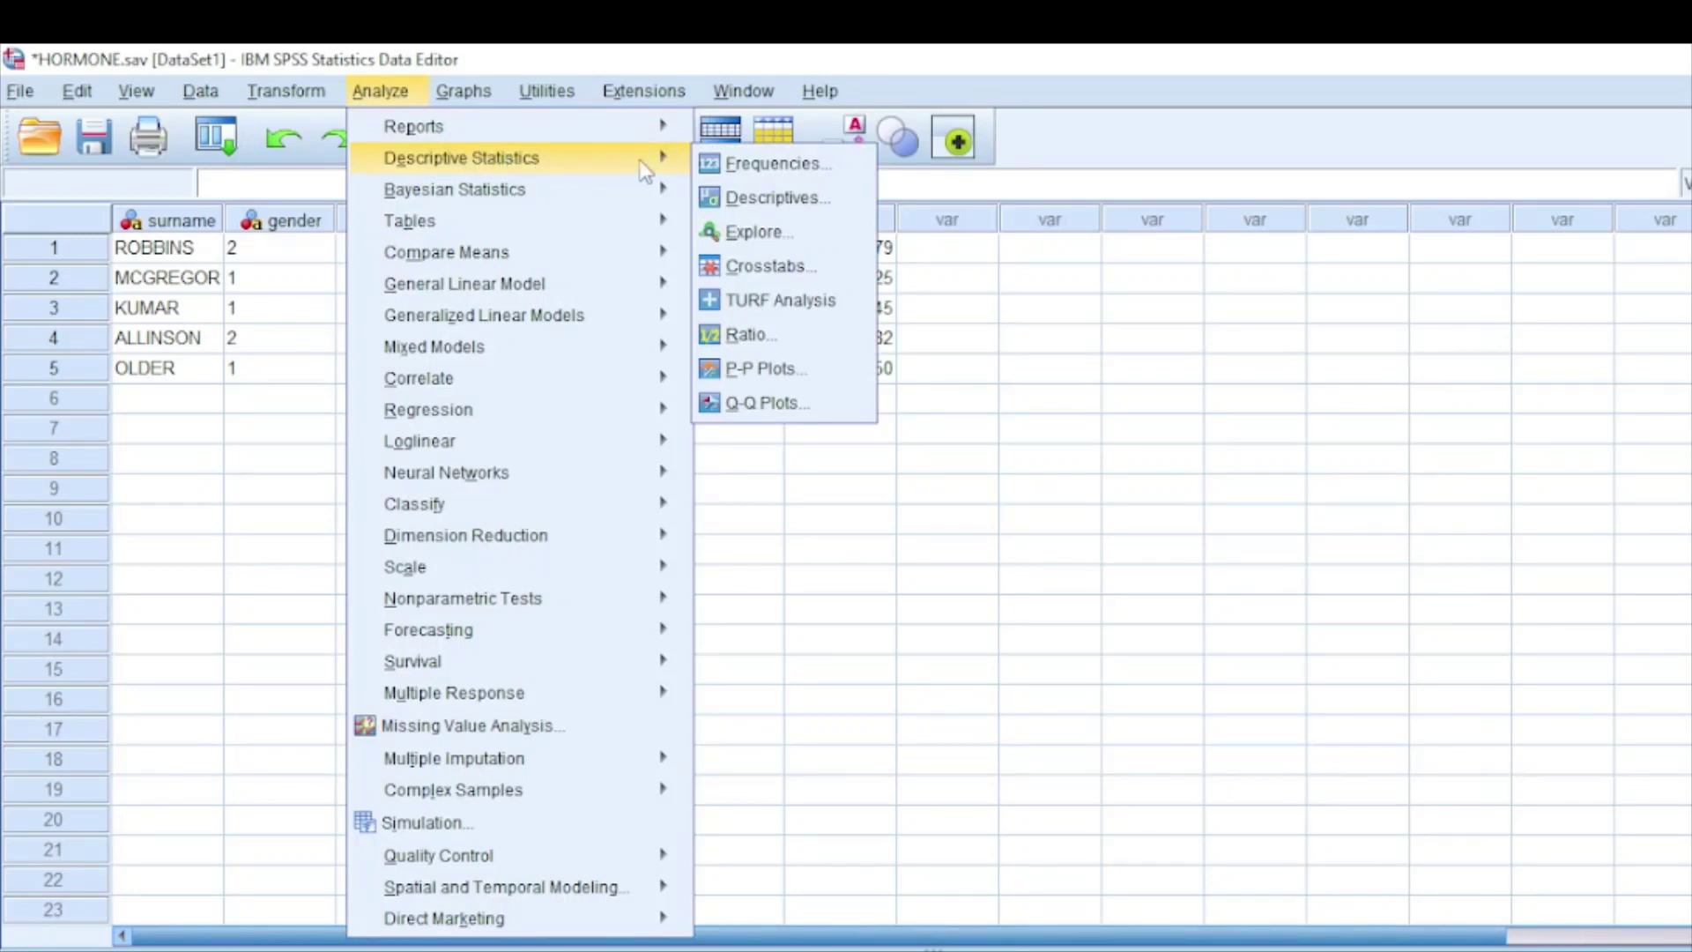
{"action": "left_click", "coordinate": [716, 166]}
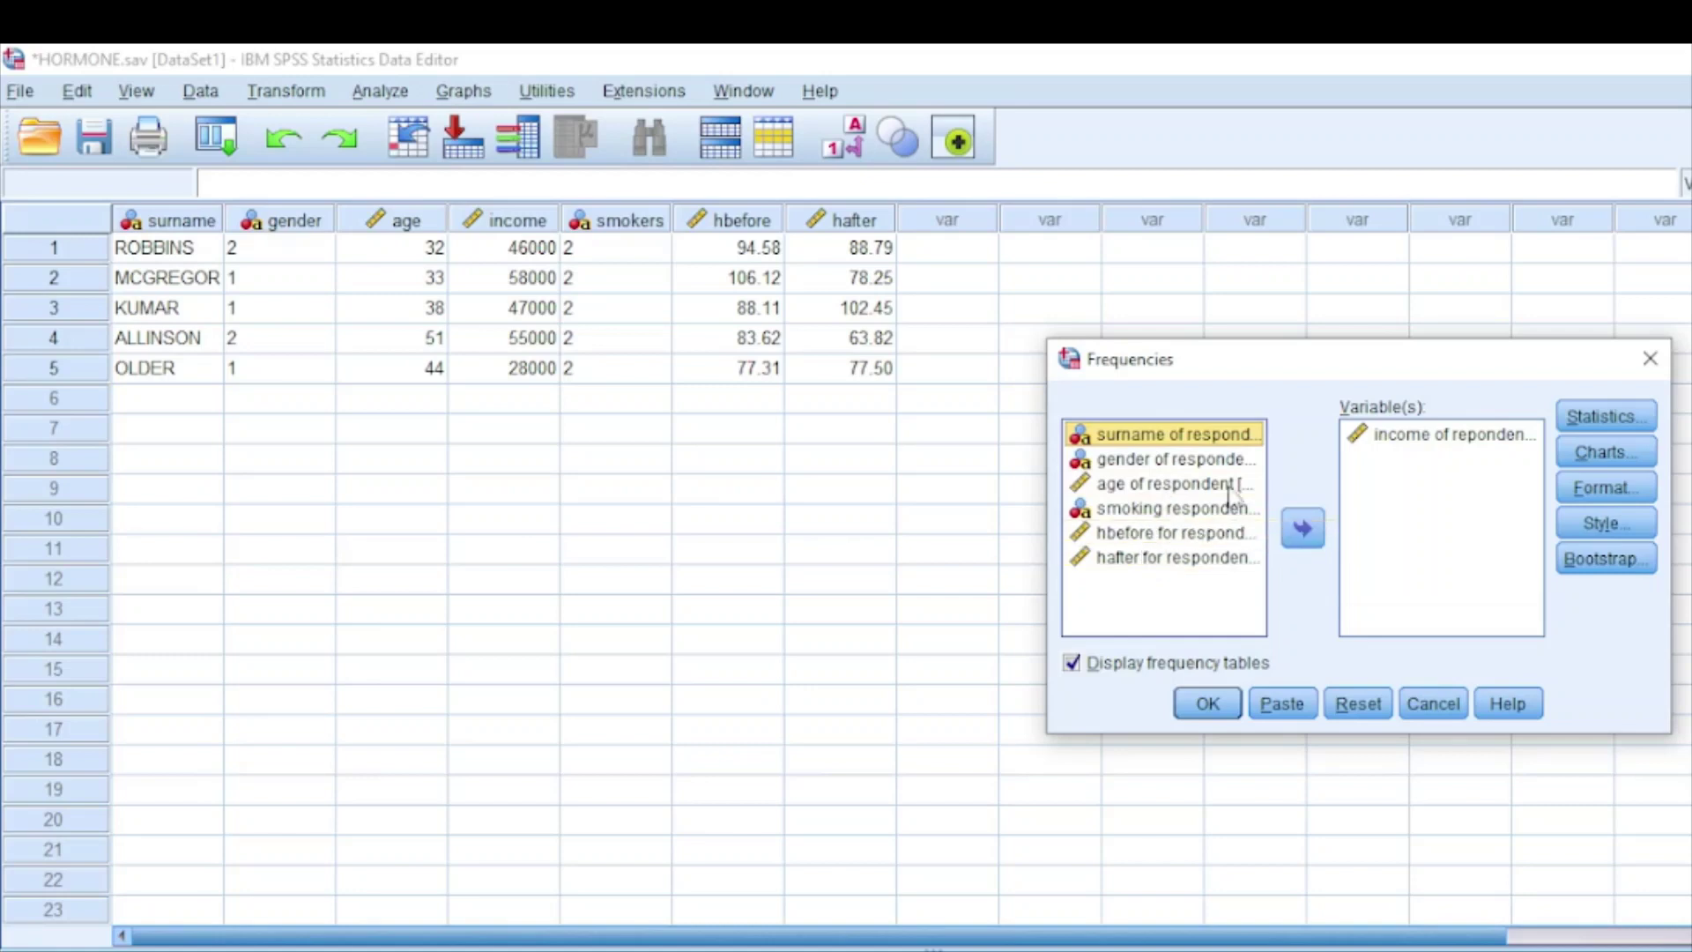
{"action": "left_click", "coordinate": [1375, 435]}
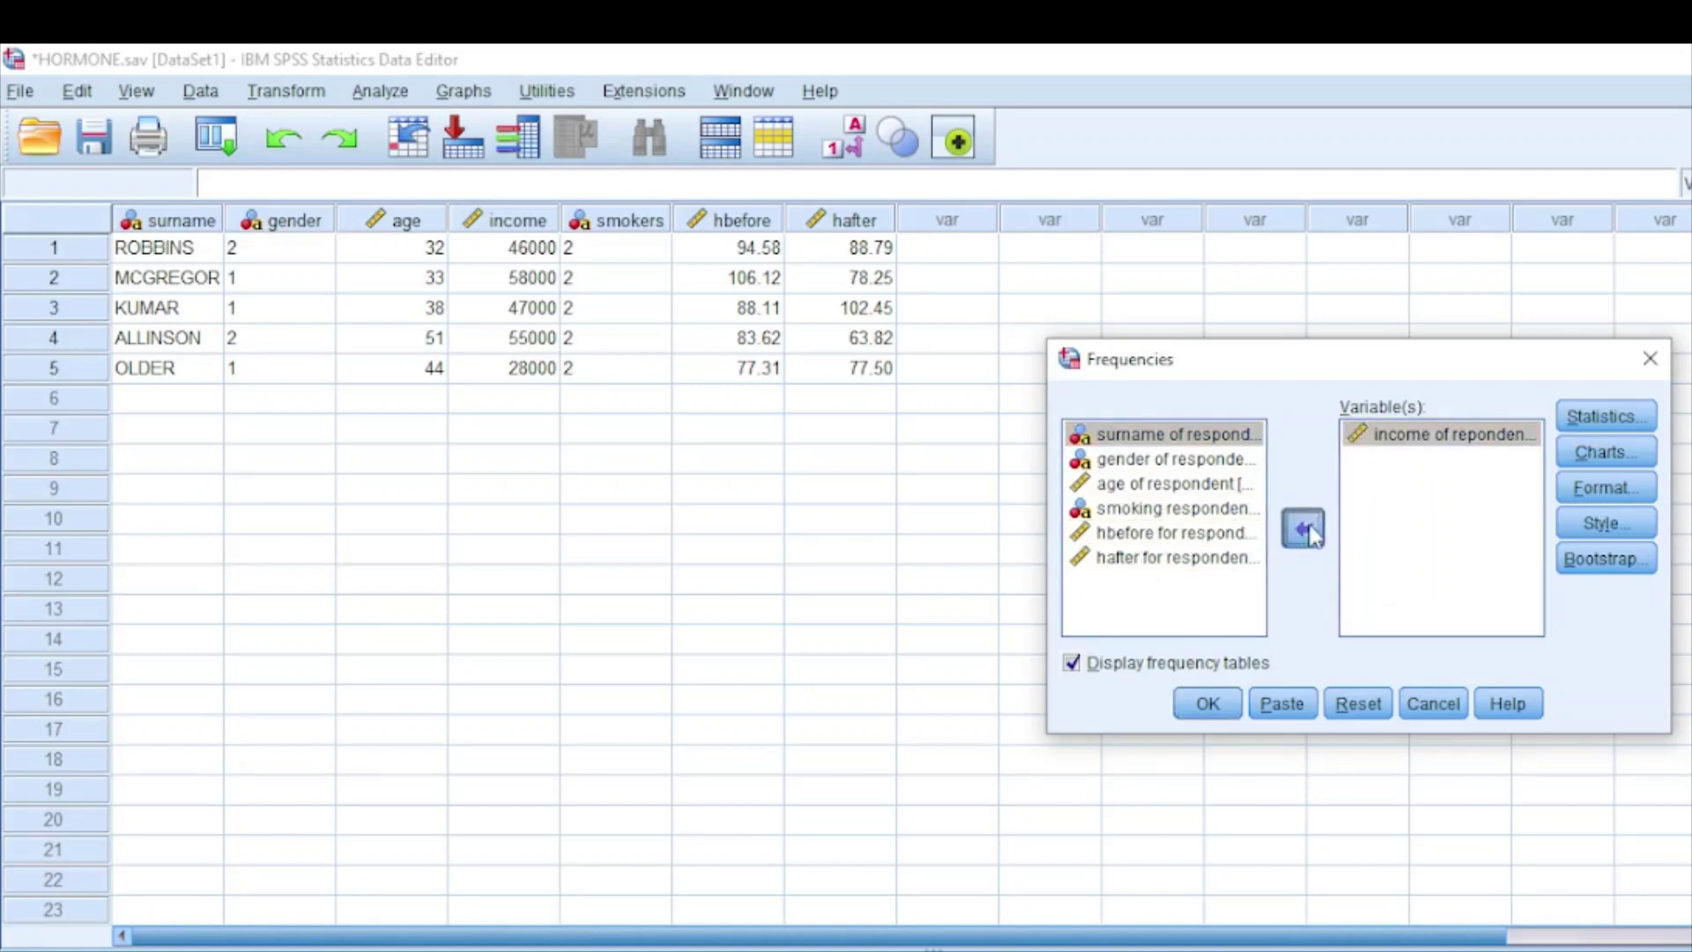
{"action": "left_click", "coordinate": [1304, 529]}
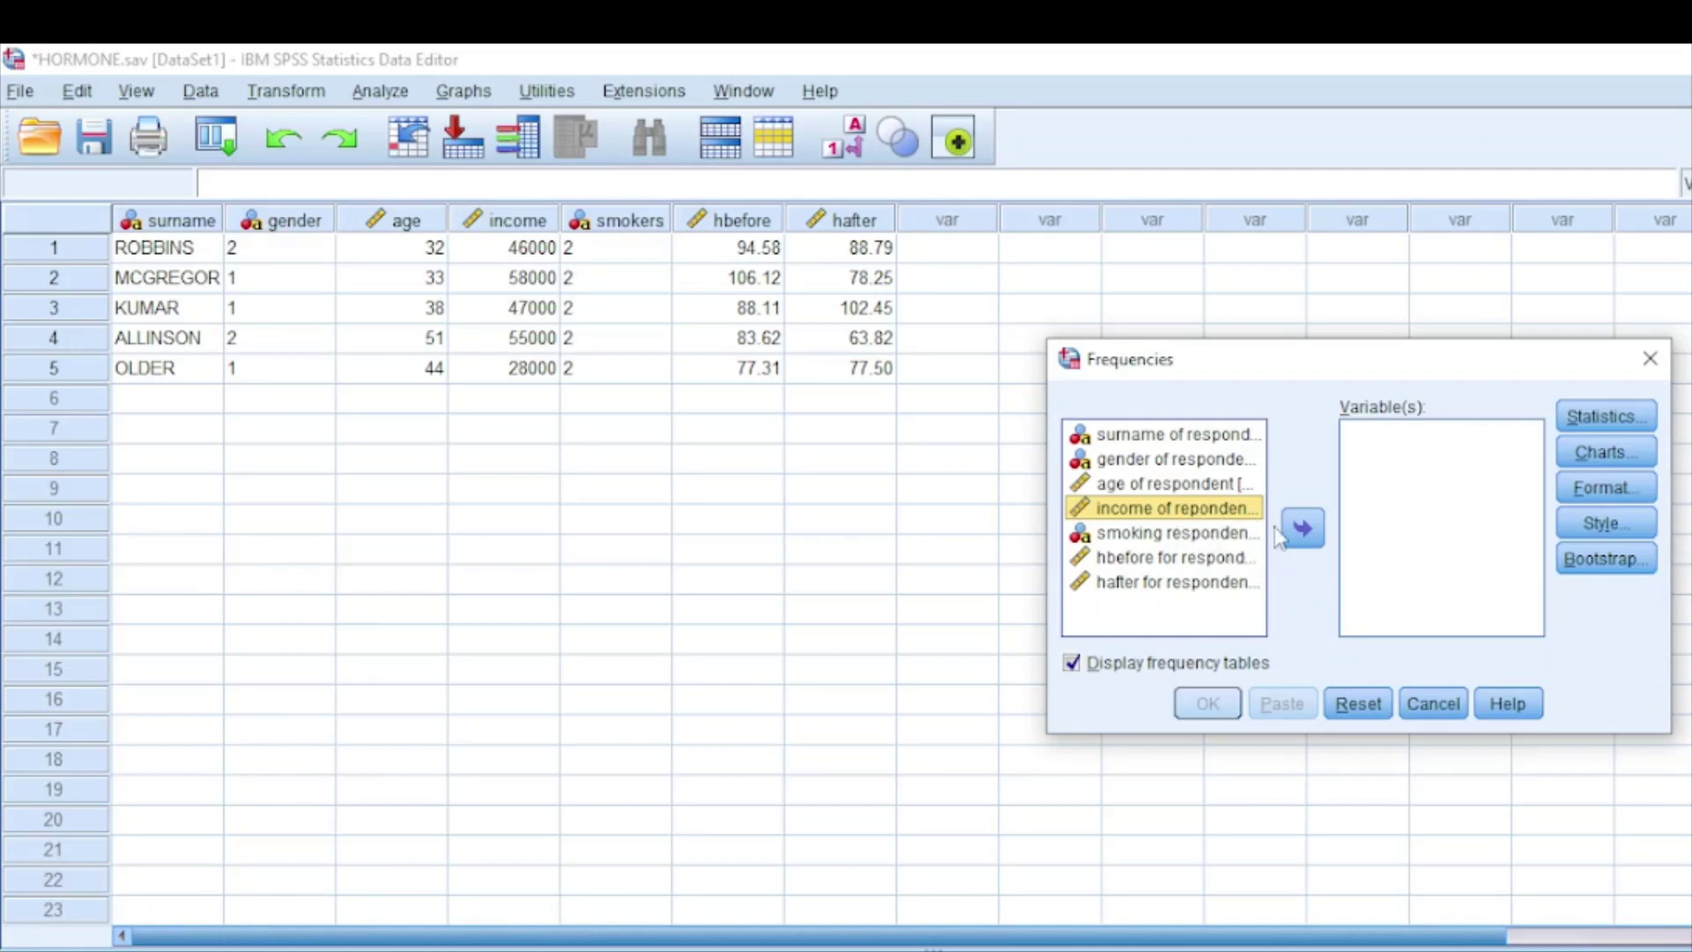
{"action": "left_click", "coordinate": [1303, 531]}
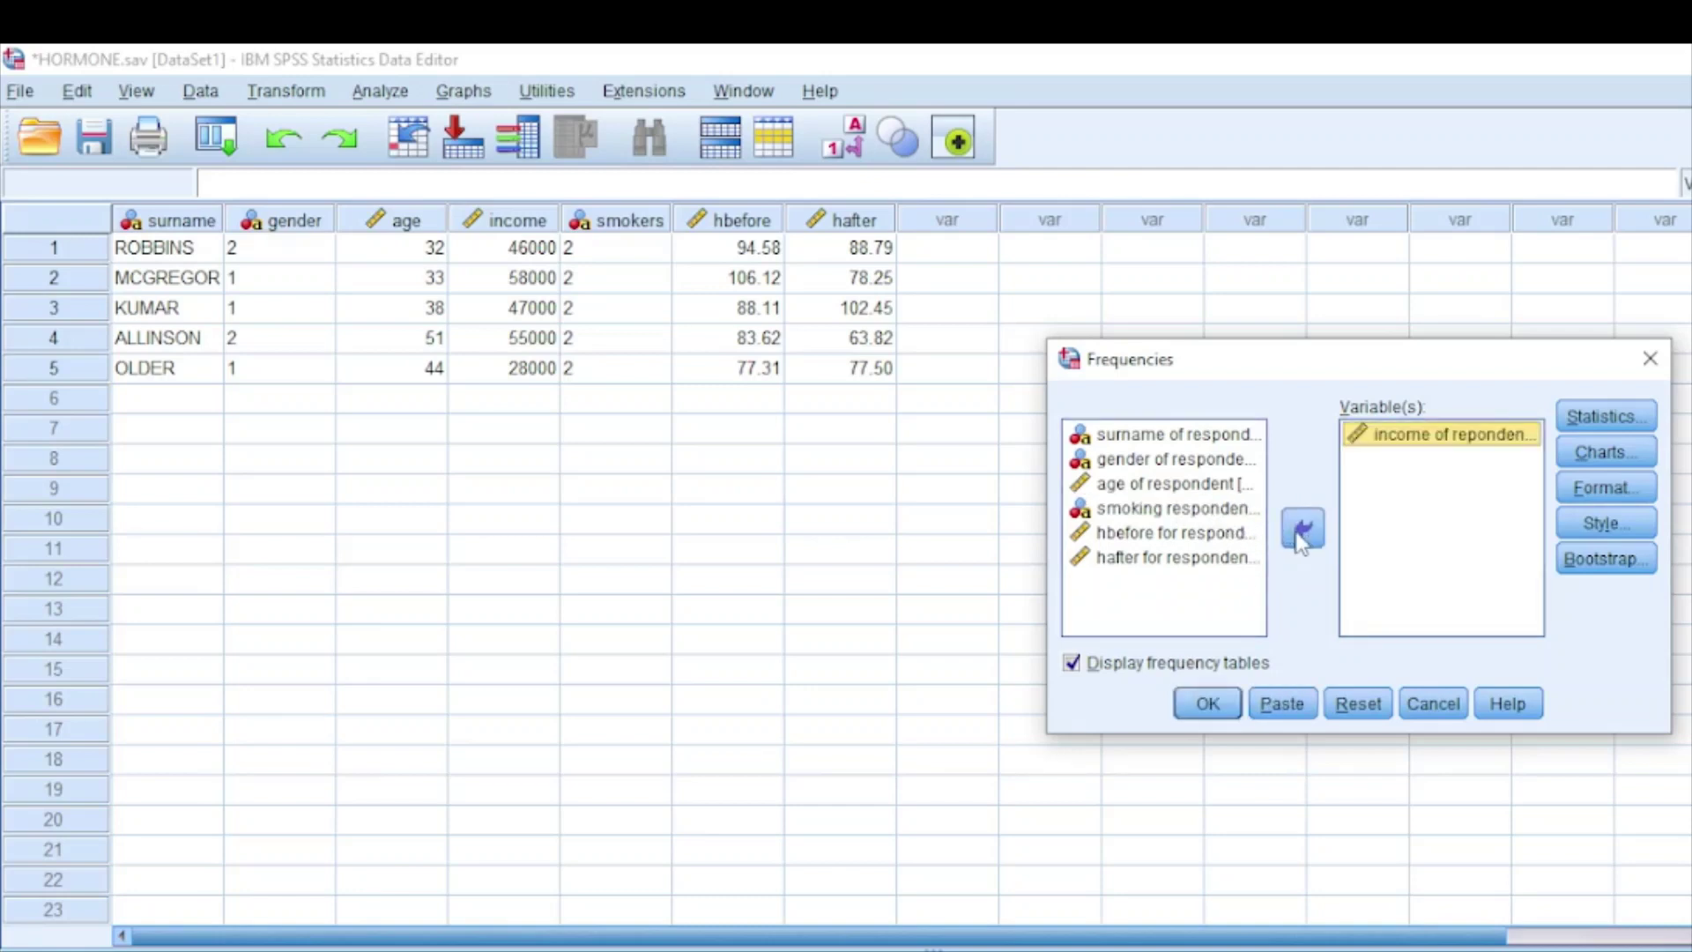
- Choose bar charts as the chart type for the income frequencies and accept the chart settings
{"action": "left_click", "coordinate": [1609, 455]}
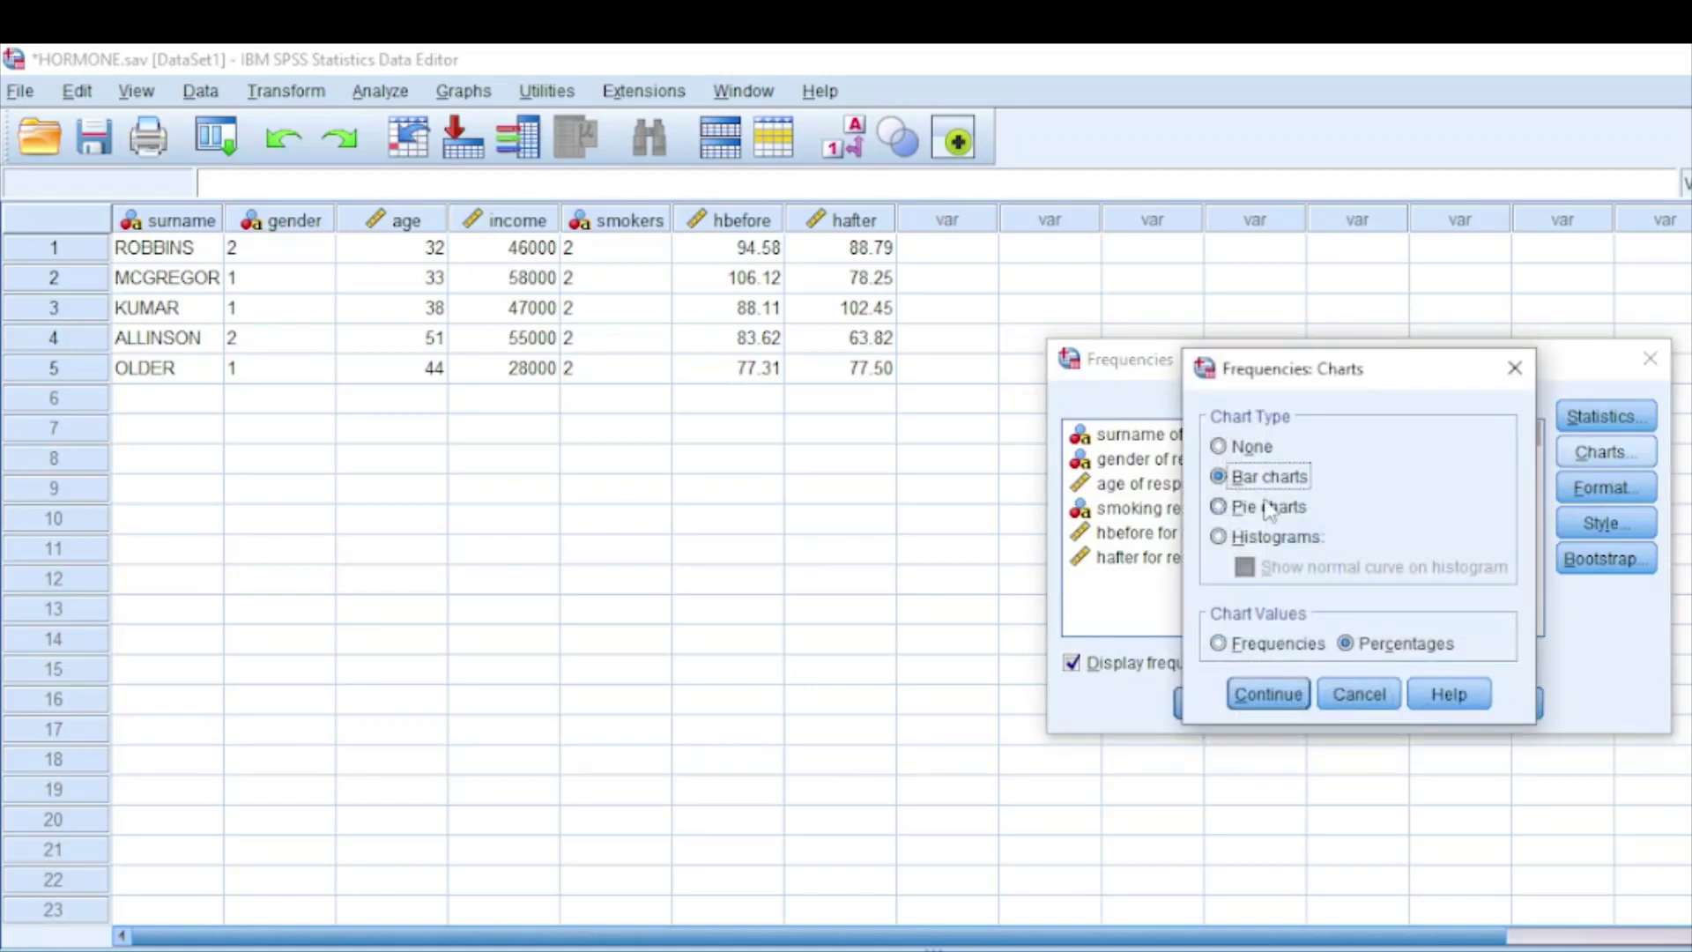
{"action": "left_click", "coordinate": [1219, 447]}
{"action": "left_click", "coordinate": [1220, 478]}
{"action": "left_click", "coordinate": [1285, 703]}
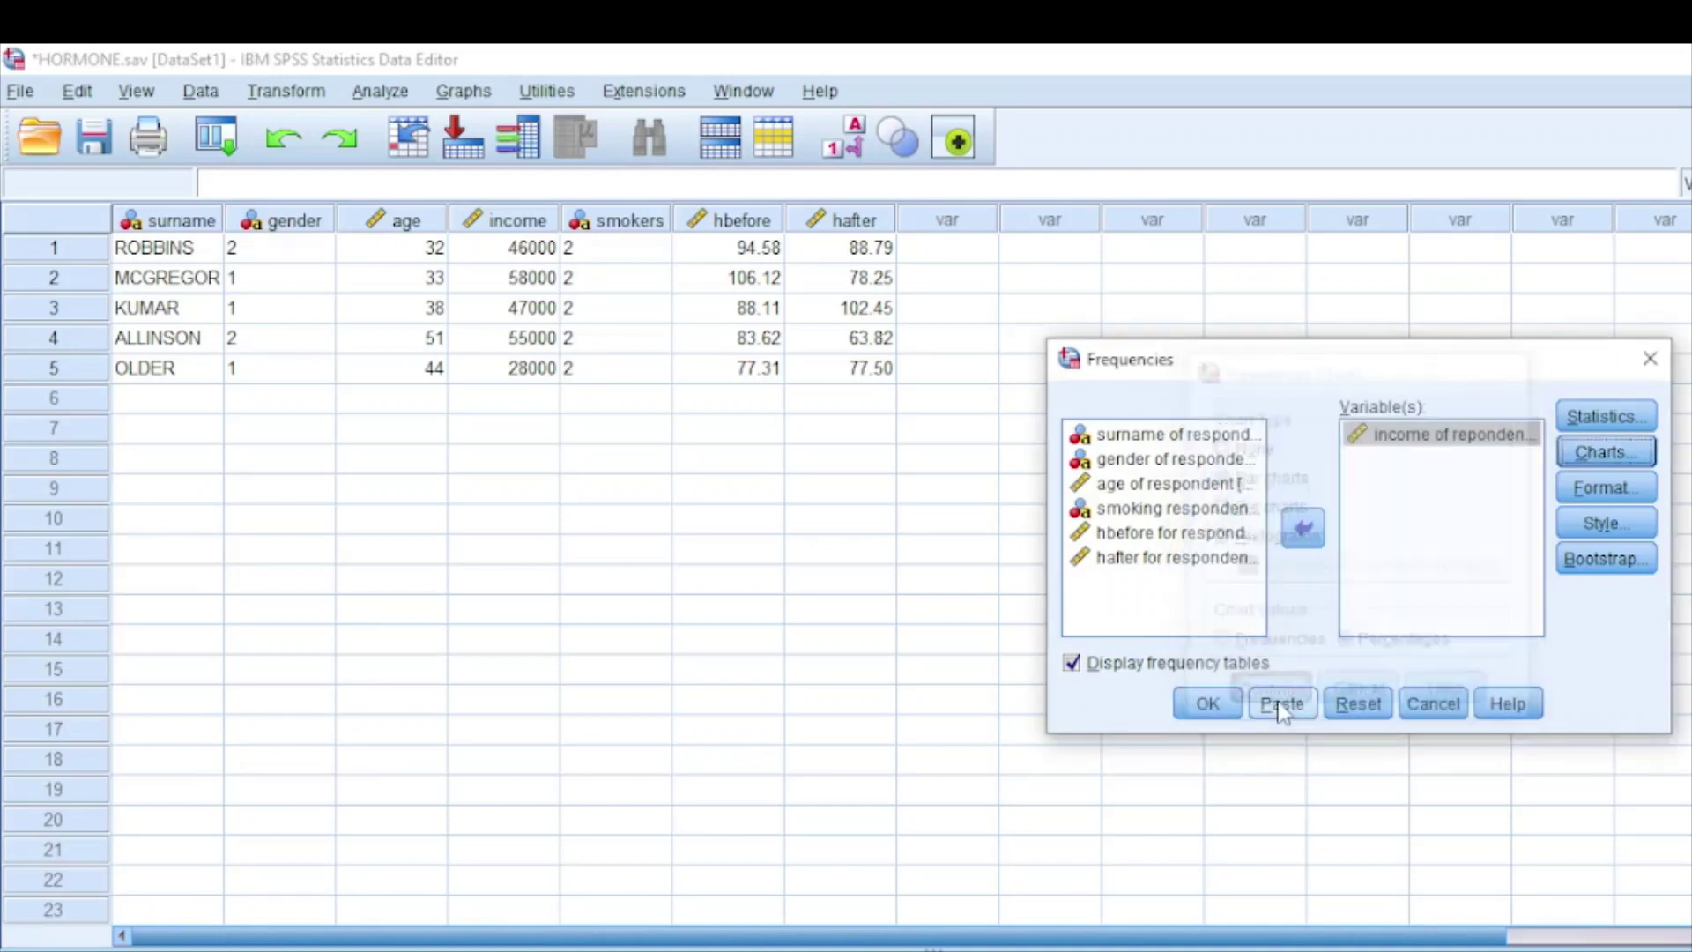
- Run the income frequency analysis with frequency tables displayed, and review the resulting table and bar chart
{"action": "left_click", "coordinate": [1206, 707]}
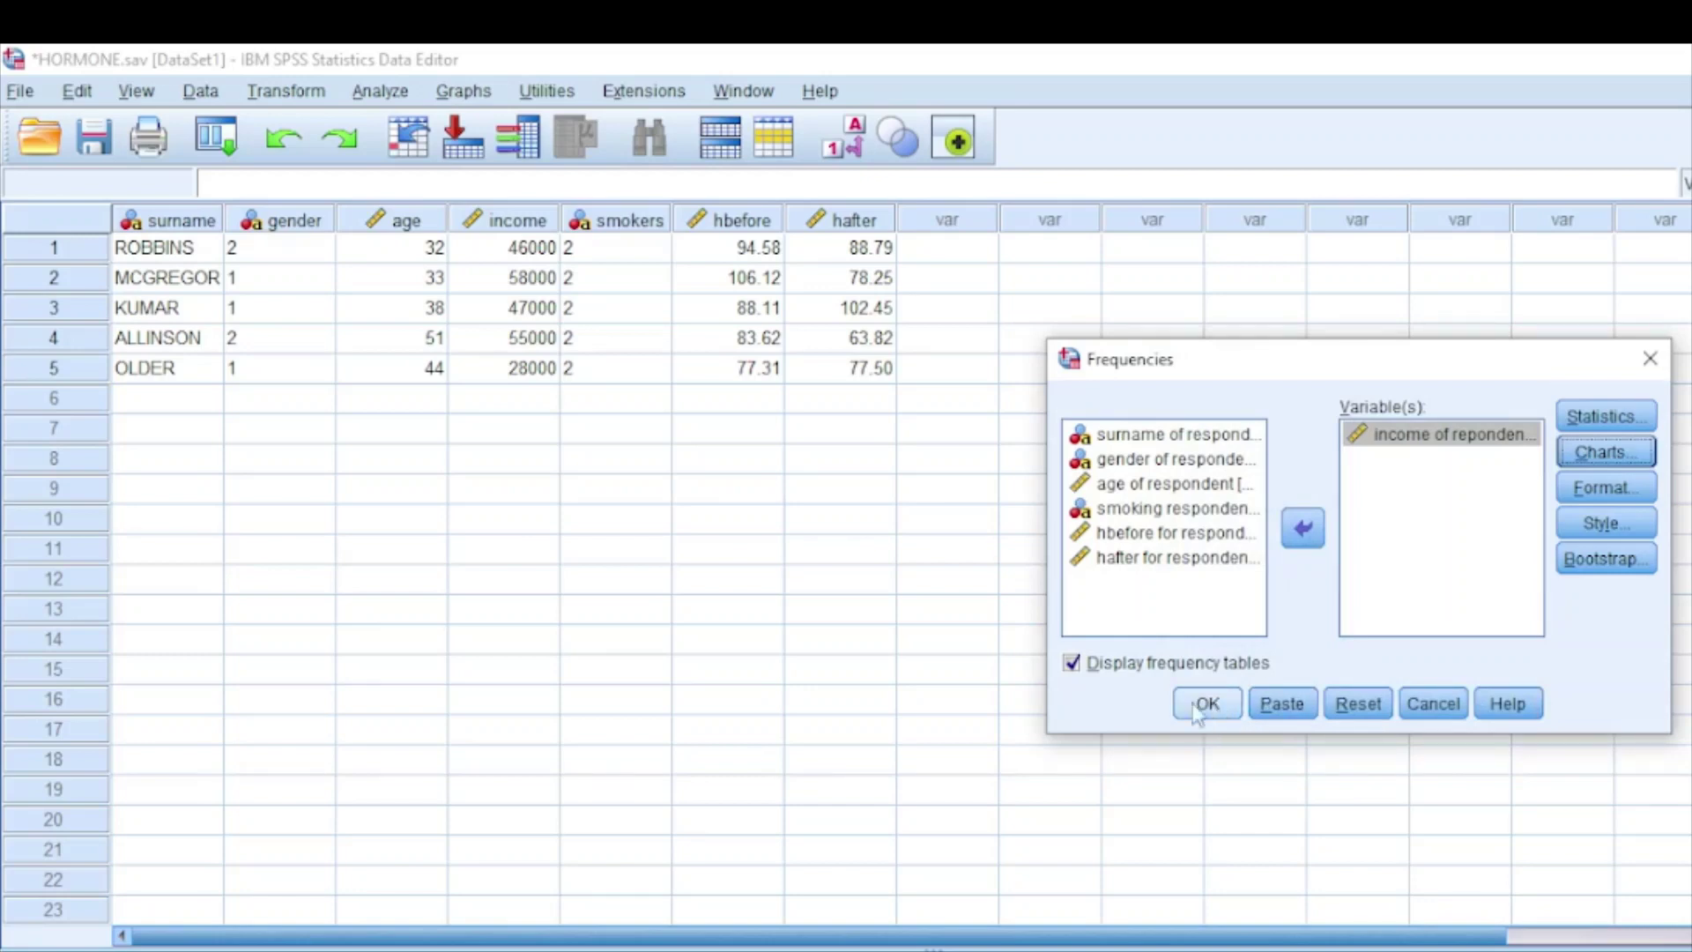
{"action": "left_click", "coordinate": [1071, 665]}
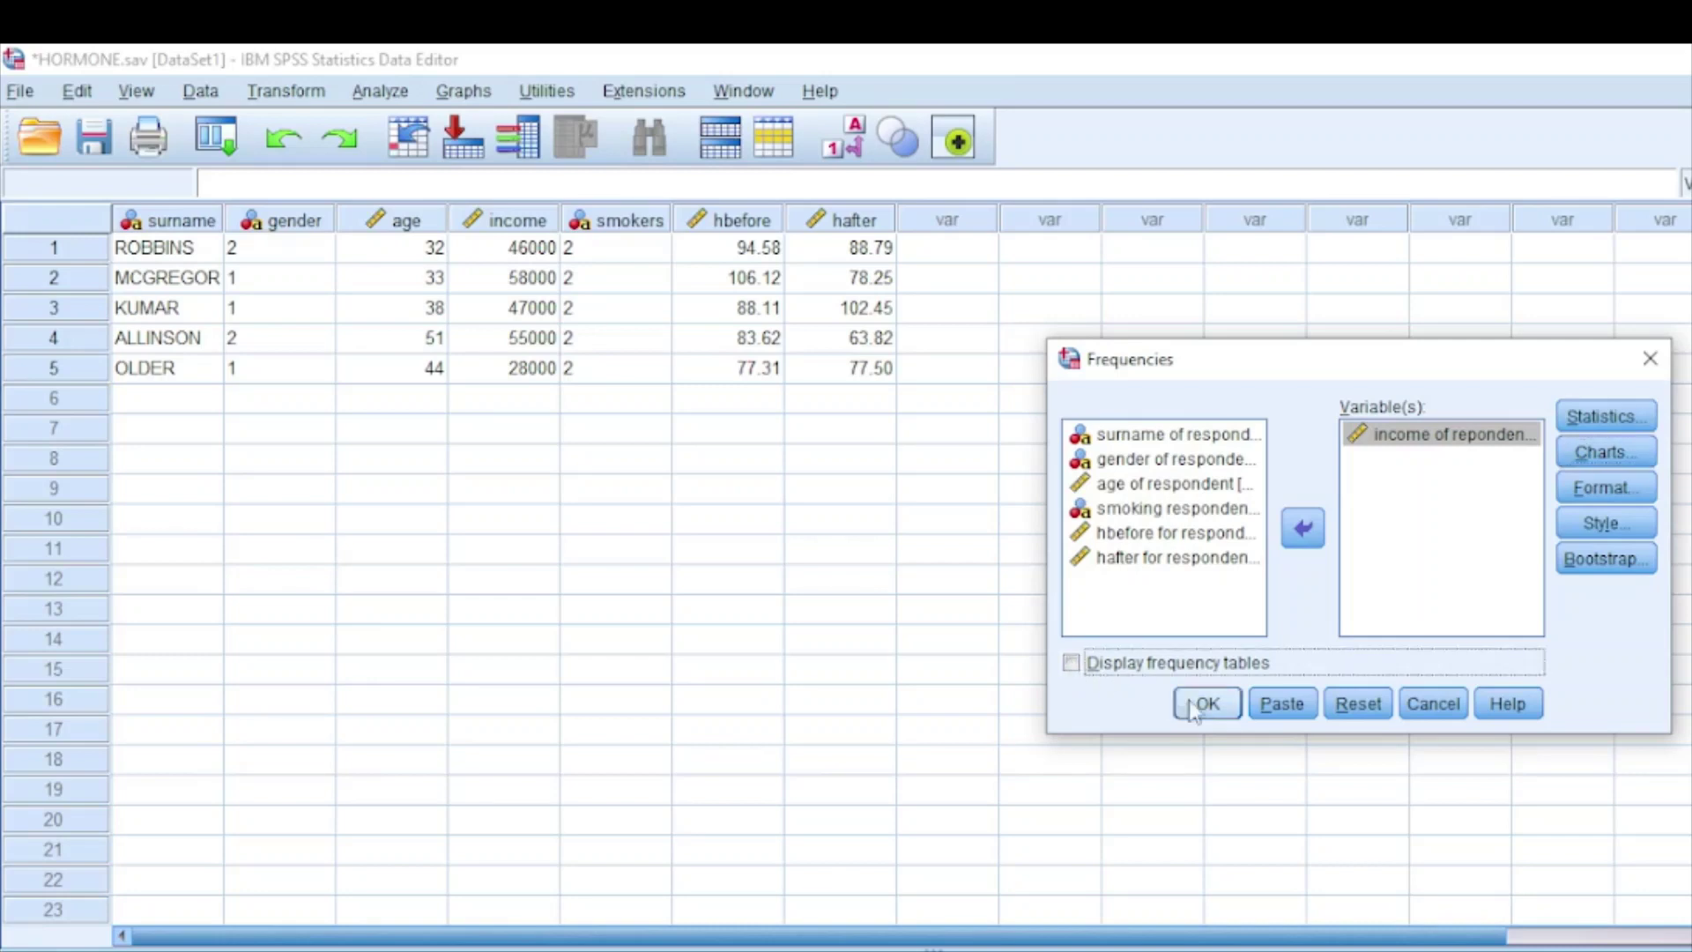
{"action": "left_click", "coordinate": [1072, 664]}
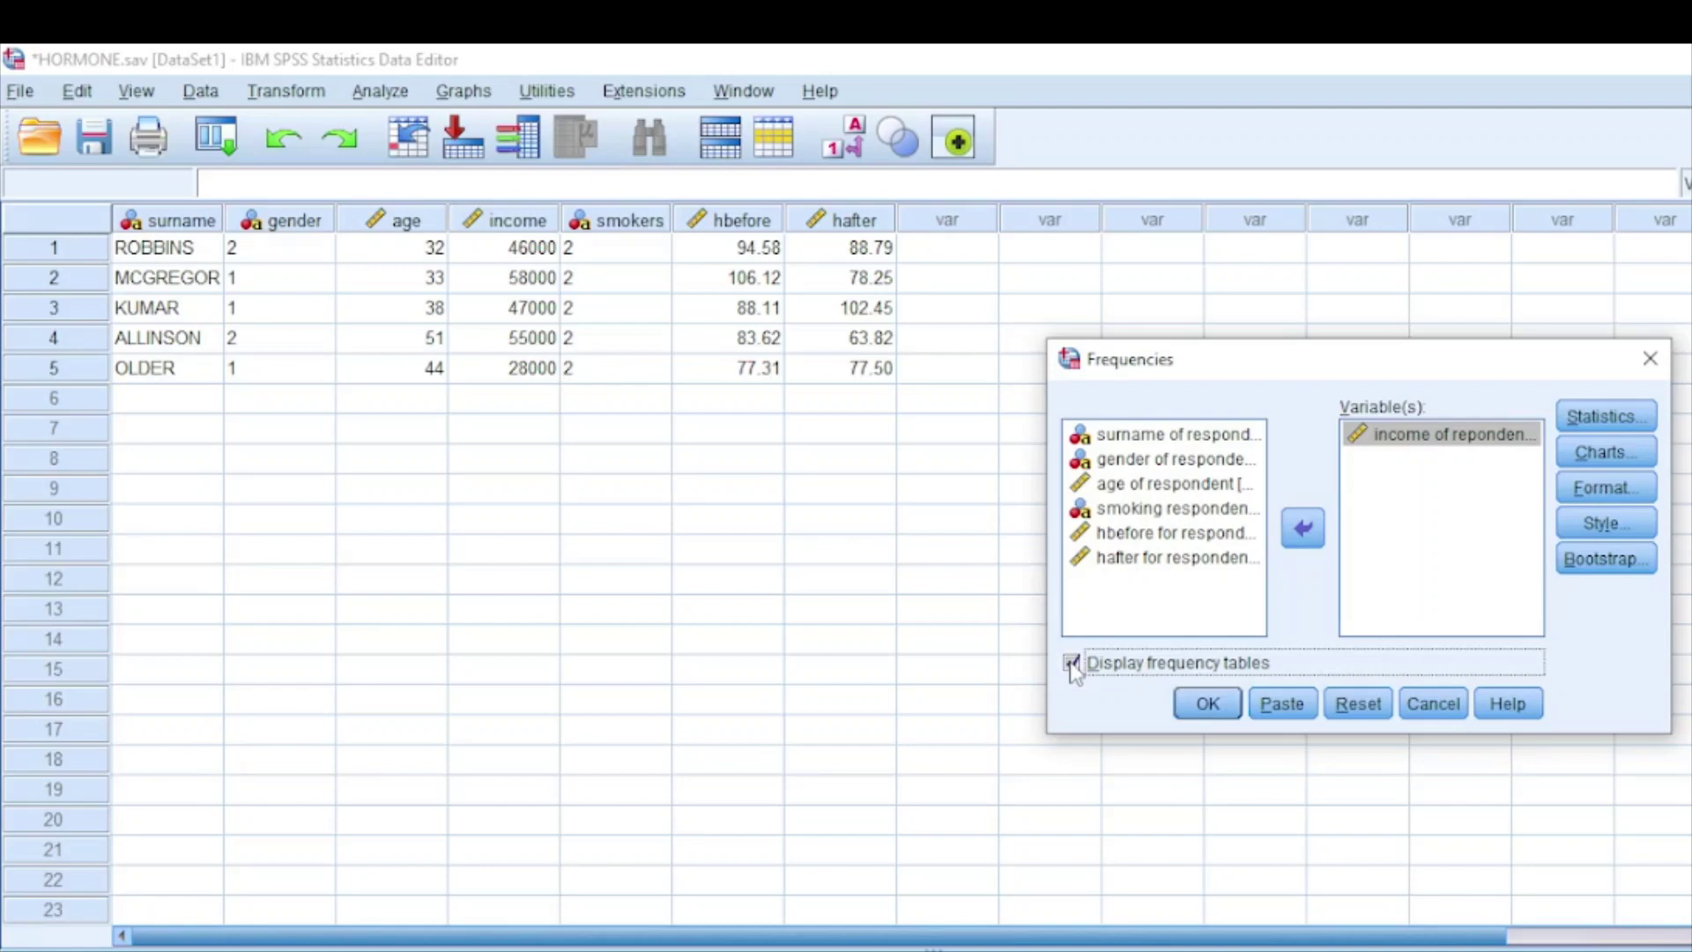
{"action": "left_click", "coordinate": [1214, 700]}
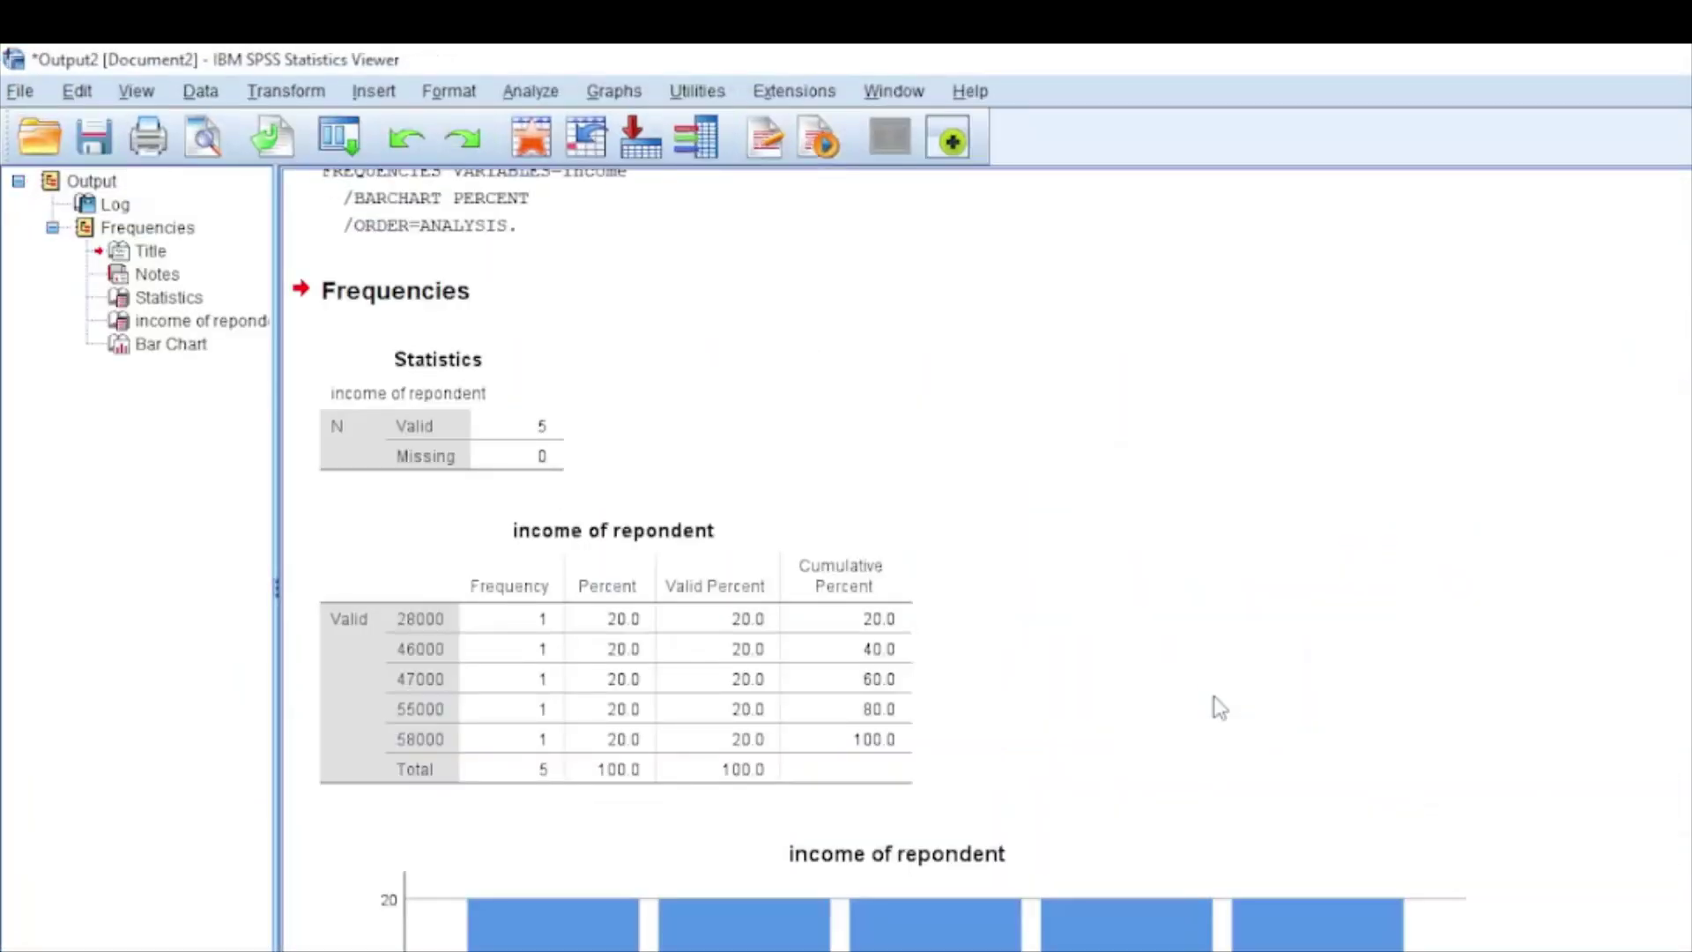
{"action": "scroll", "coordinate": [872, 564], "scroll_direction": "down", "scroll_amount": 3}
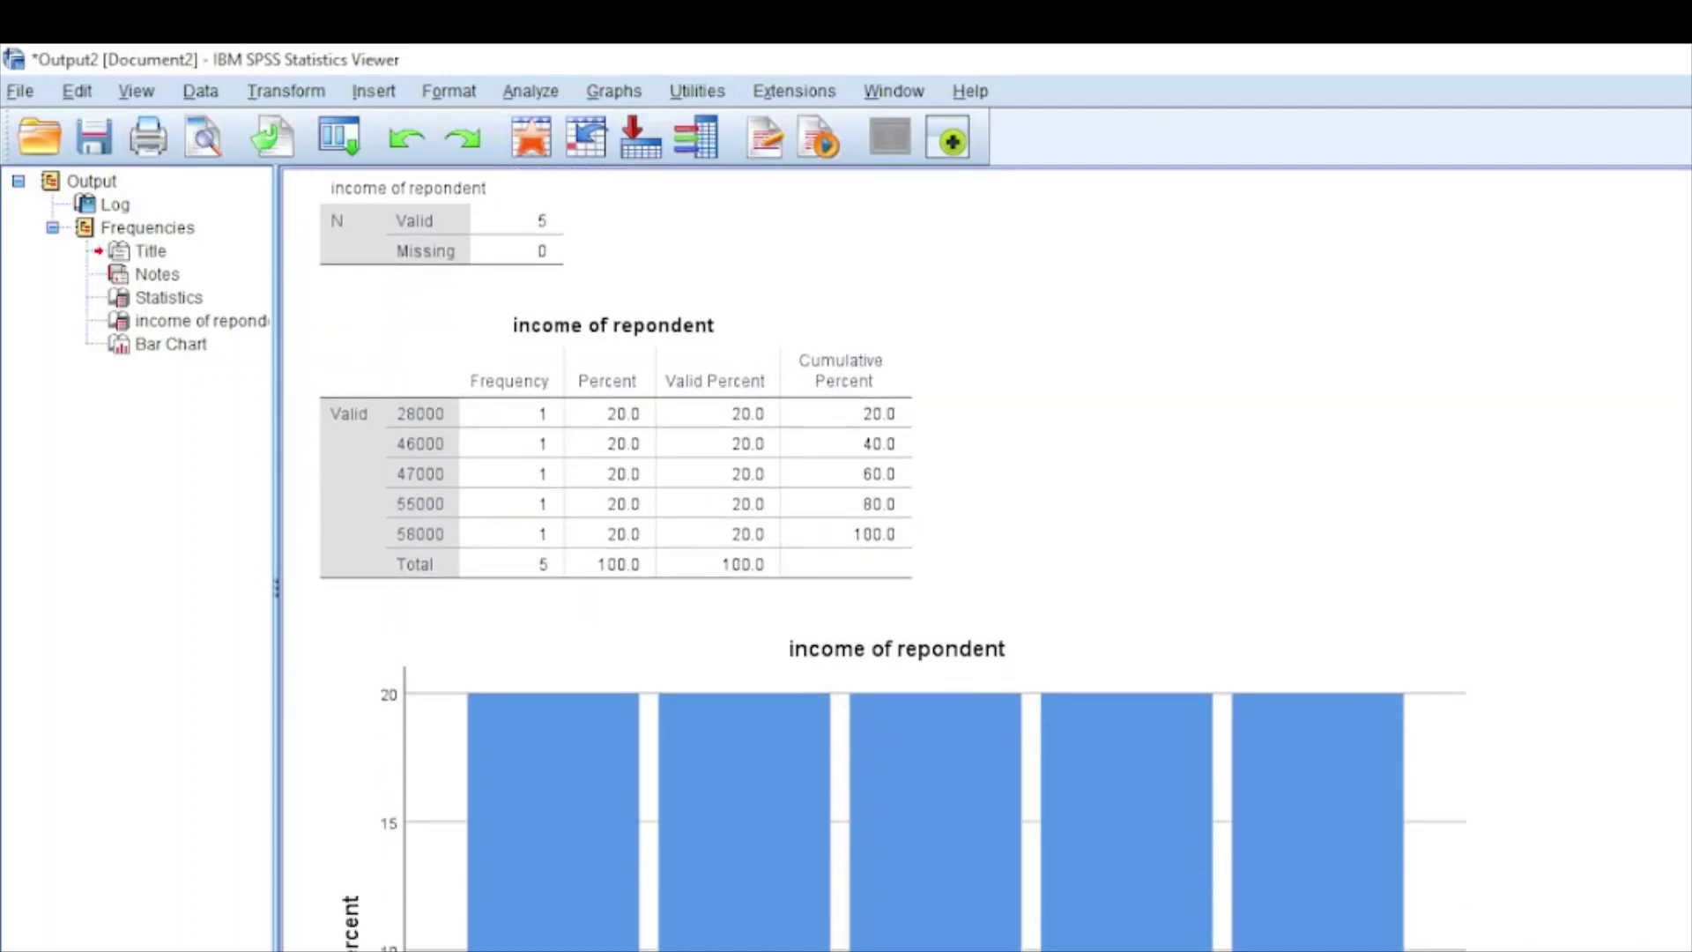
{"action": "scroll", "coordinate": [984, 564], "scroll_direction": "down", "scroll_amount": 1}
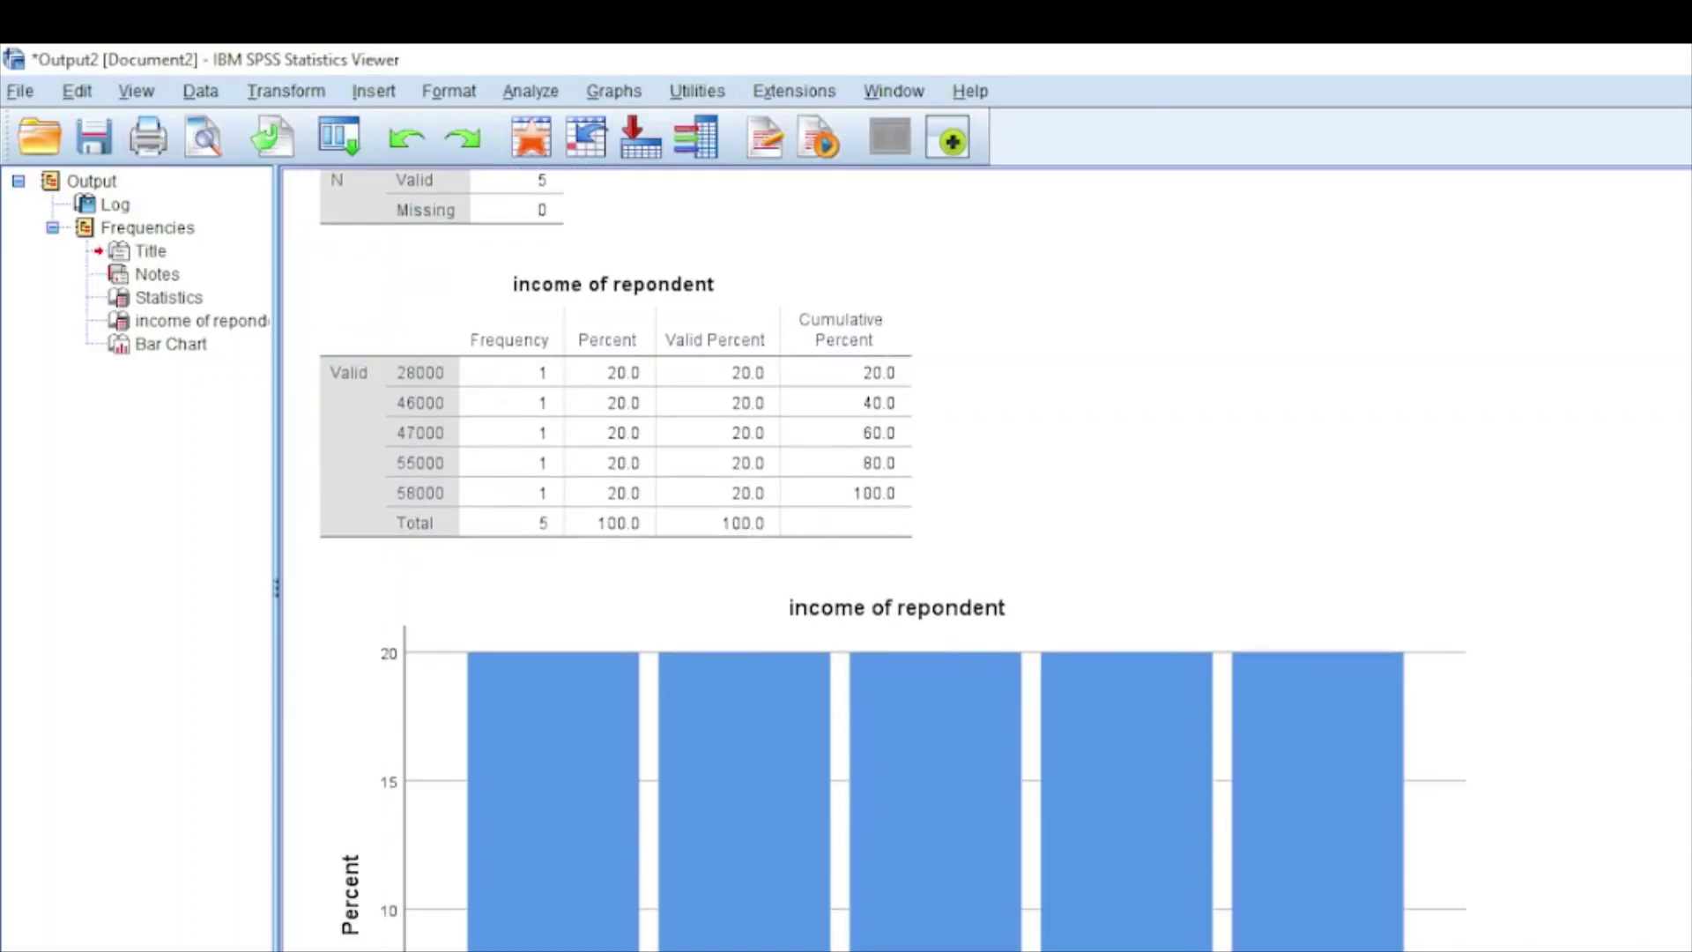
{"action": "scroll", "coordinate": [892, 564], "scroll_direction": "down", "scroll_amount": 3}
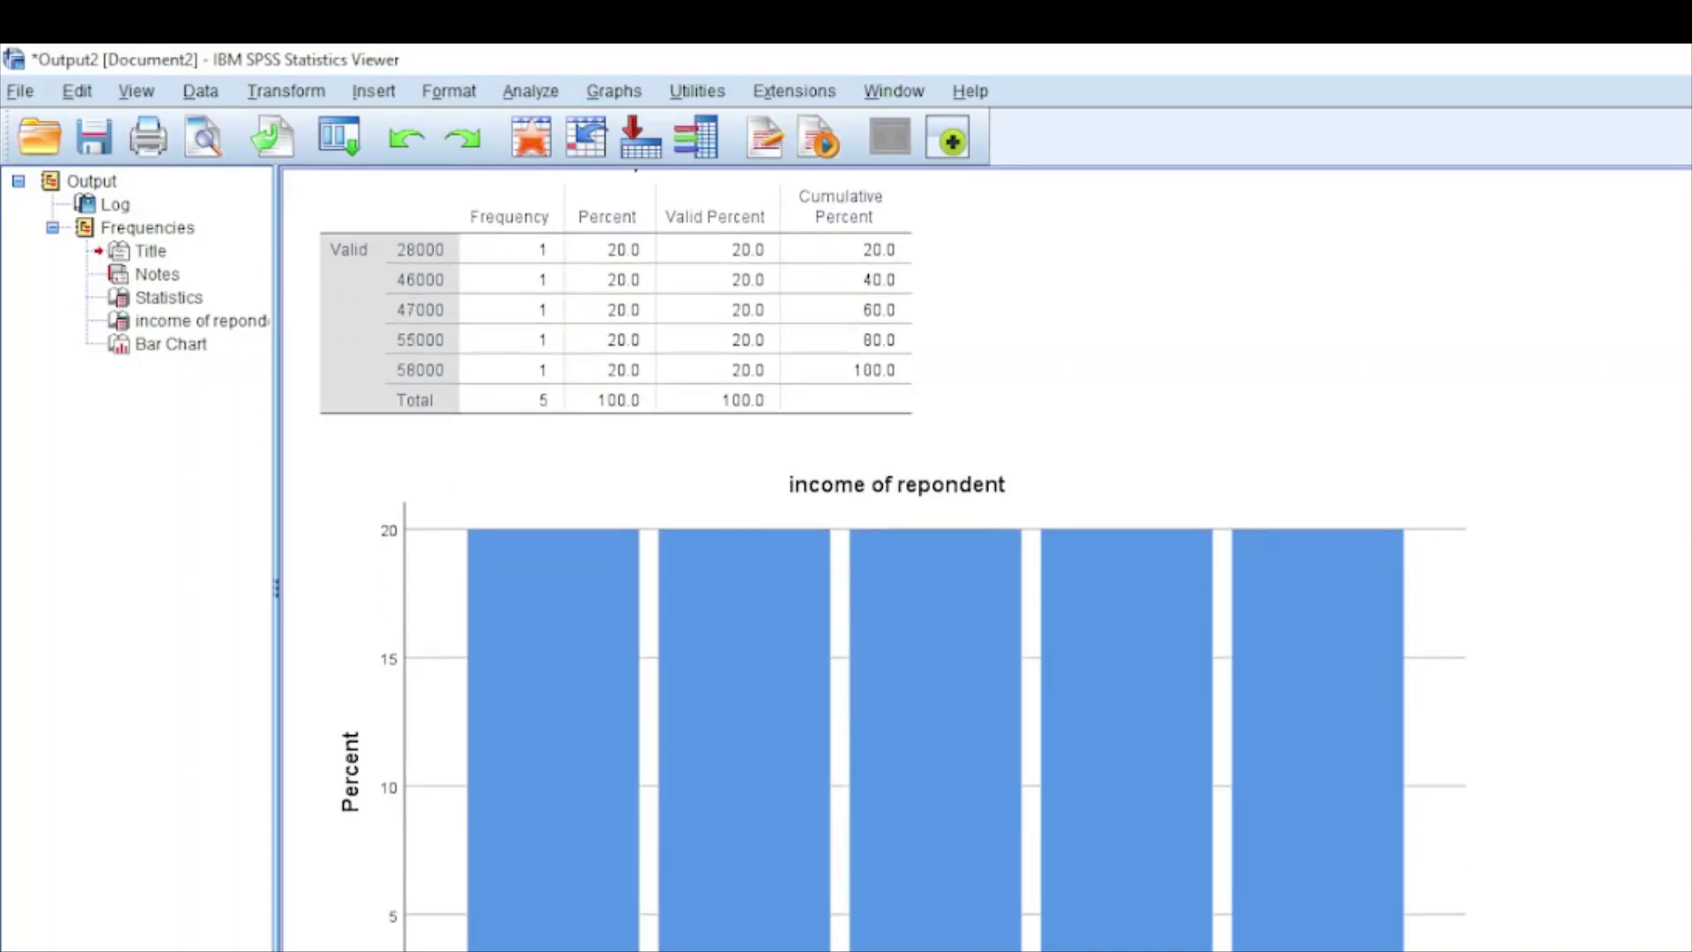
{"action": "scroll", "coordinate": [894, 564], "scroll_direction": "down", "scroll_amount": 2}
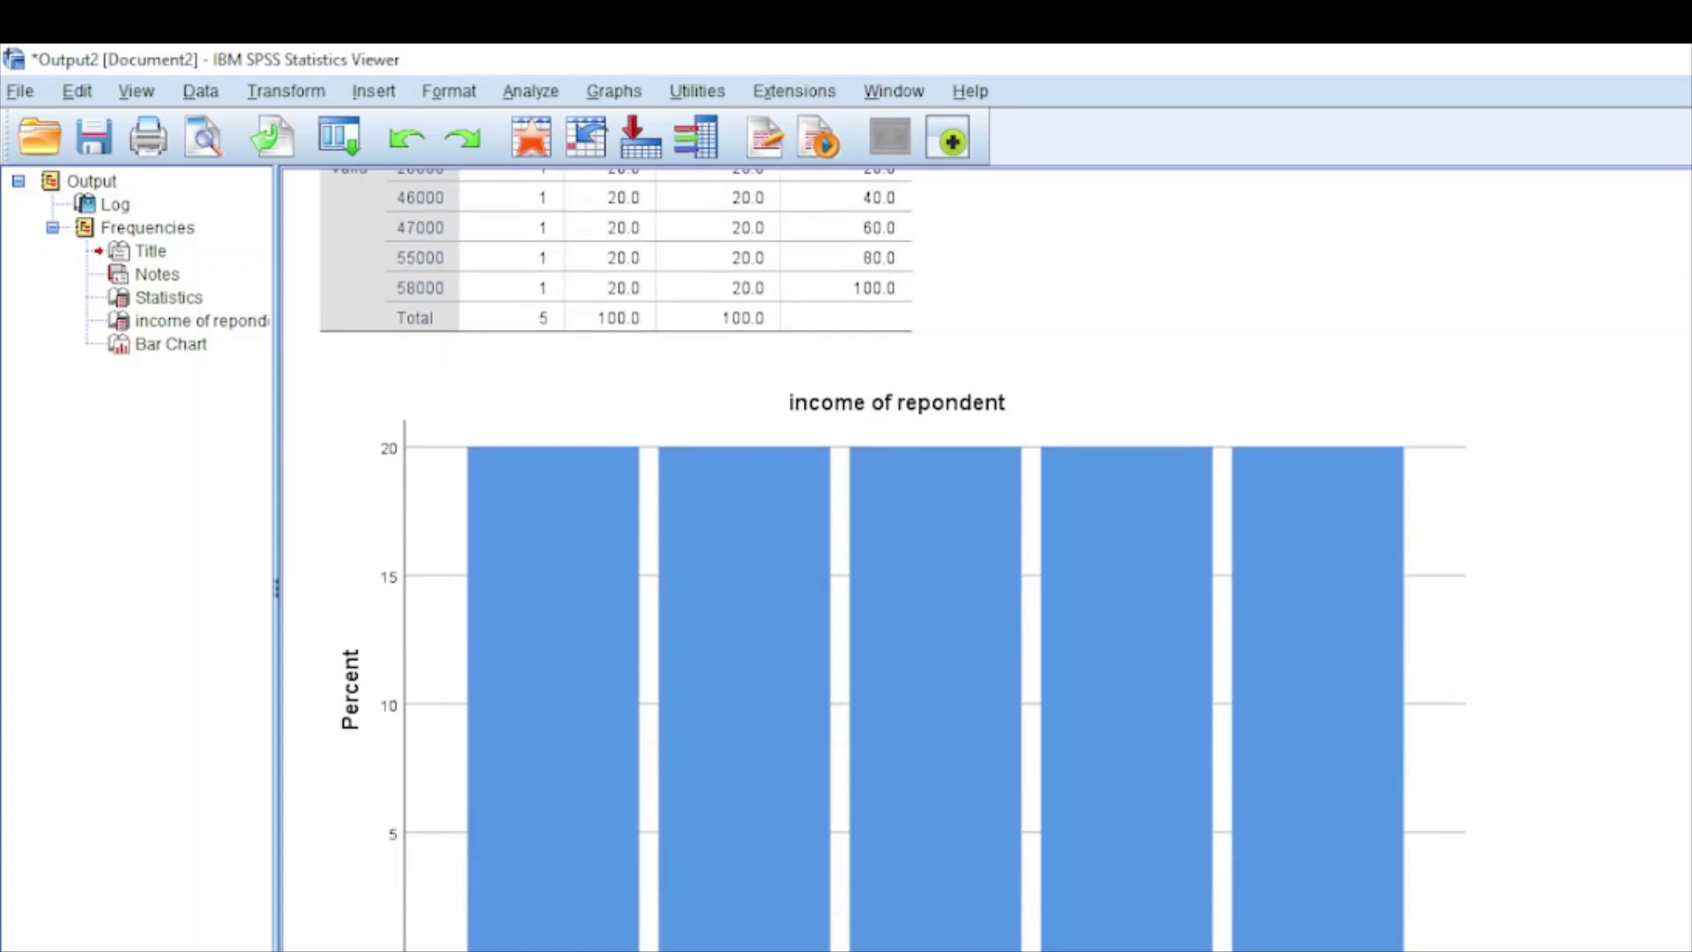
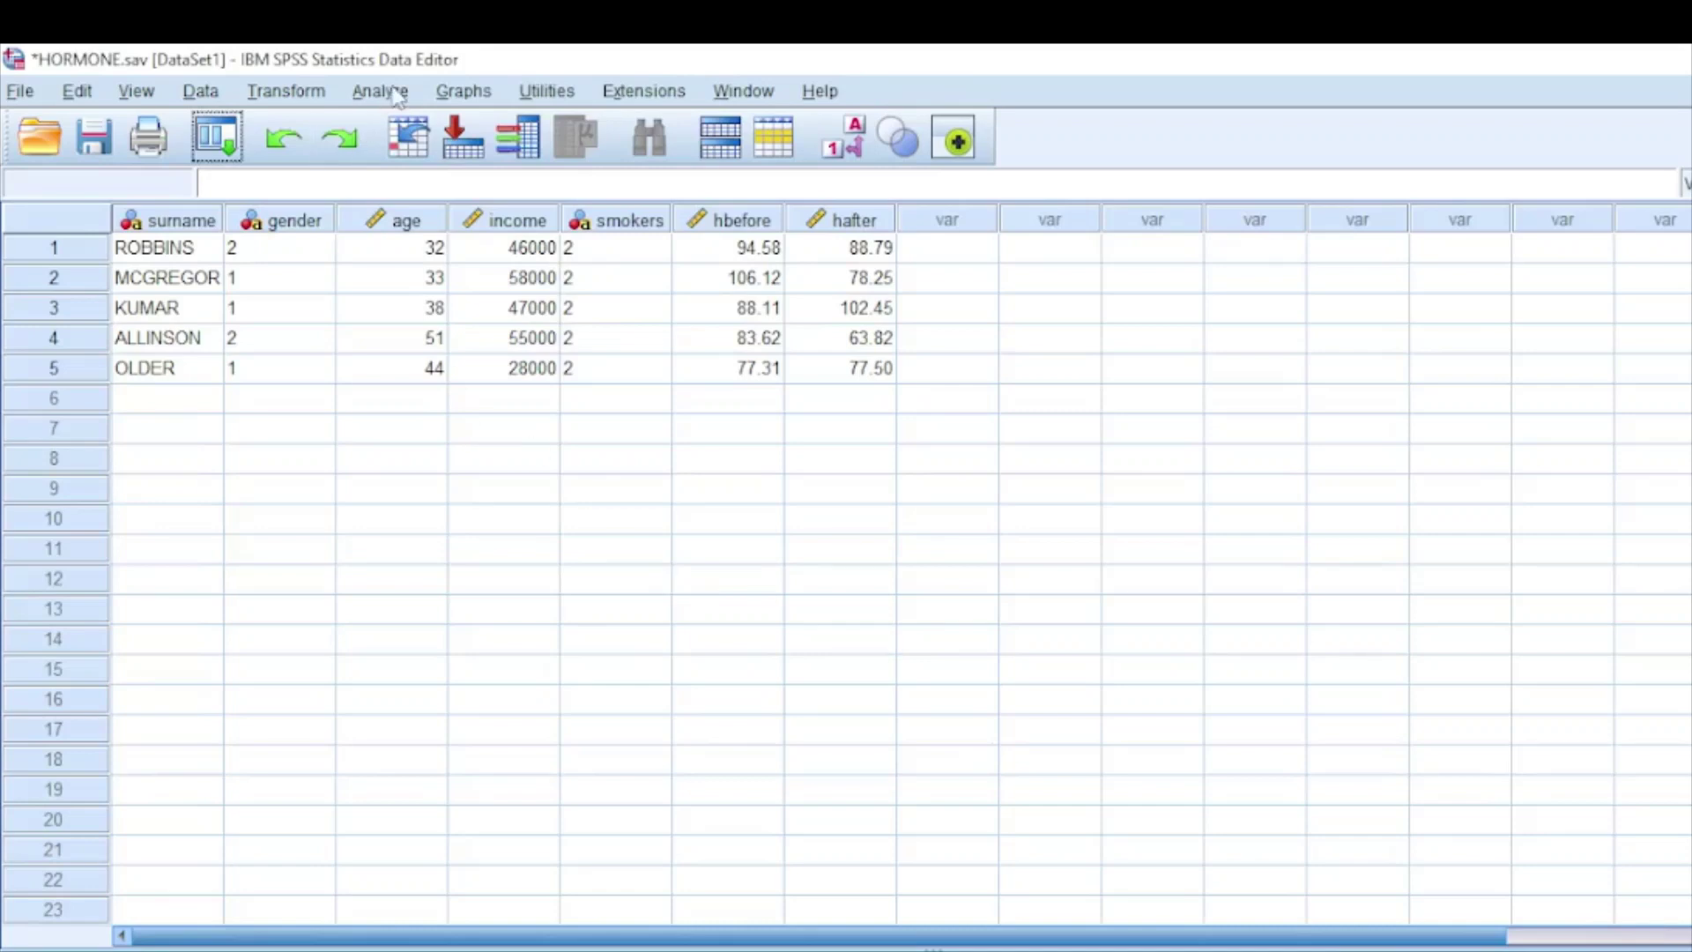
- Start another Frequencies analysis and replace the income variable with hbefore in the analysis list
{"action": "left_click", "coordinate": [375, 95]}
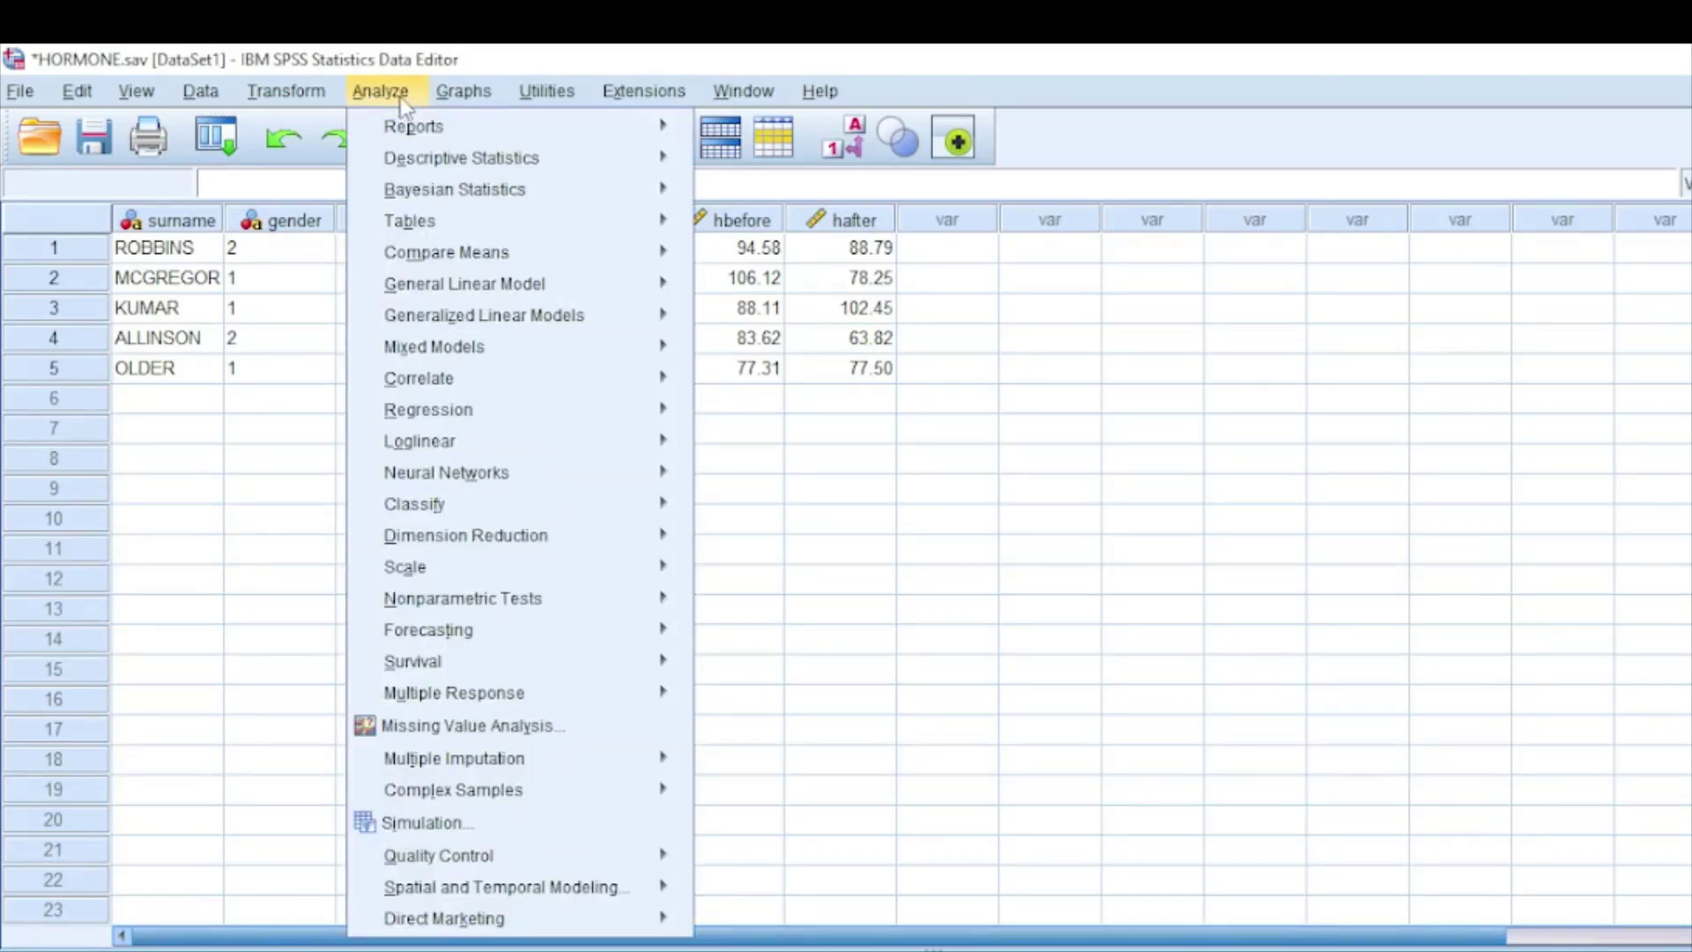
{"action": "mouse_move", "coordinate": [486, 162]}
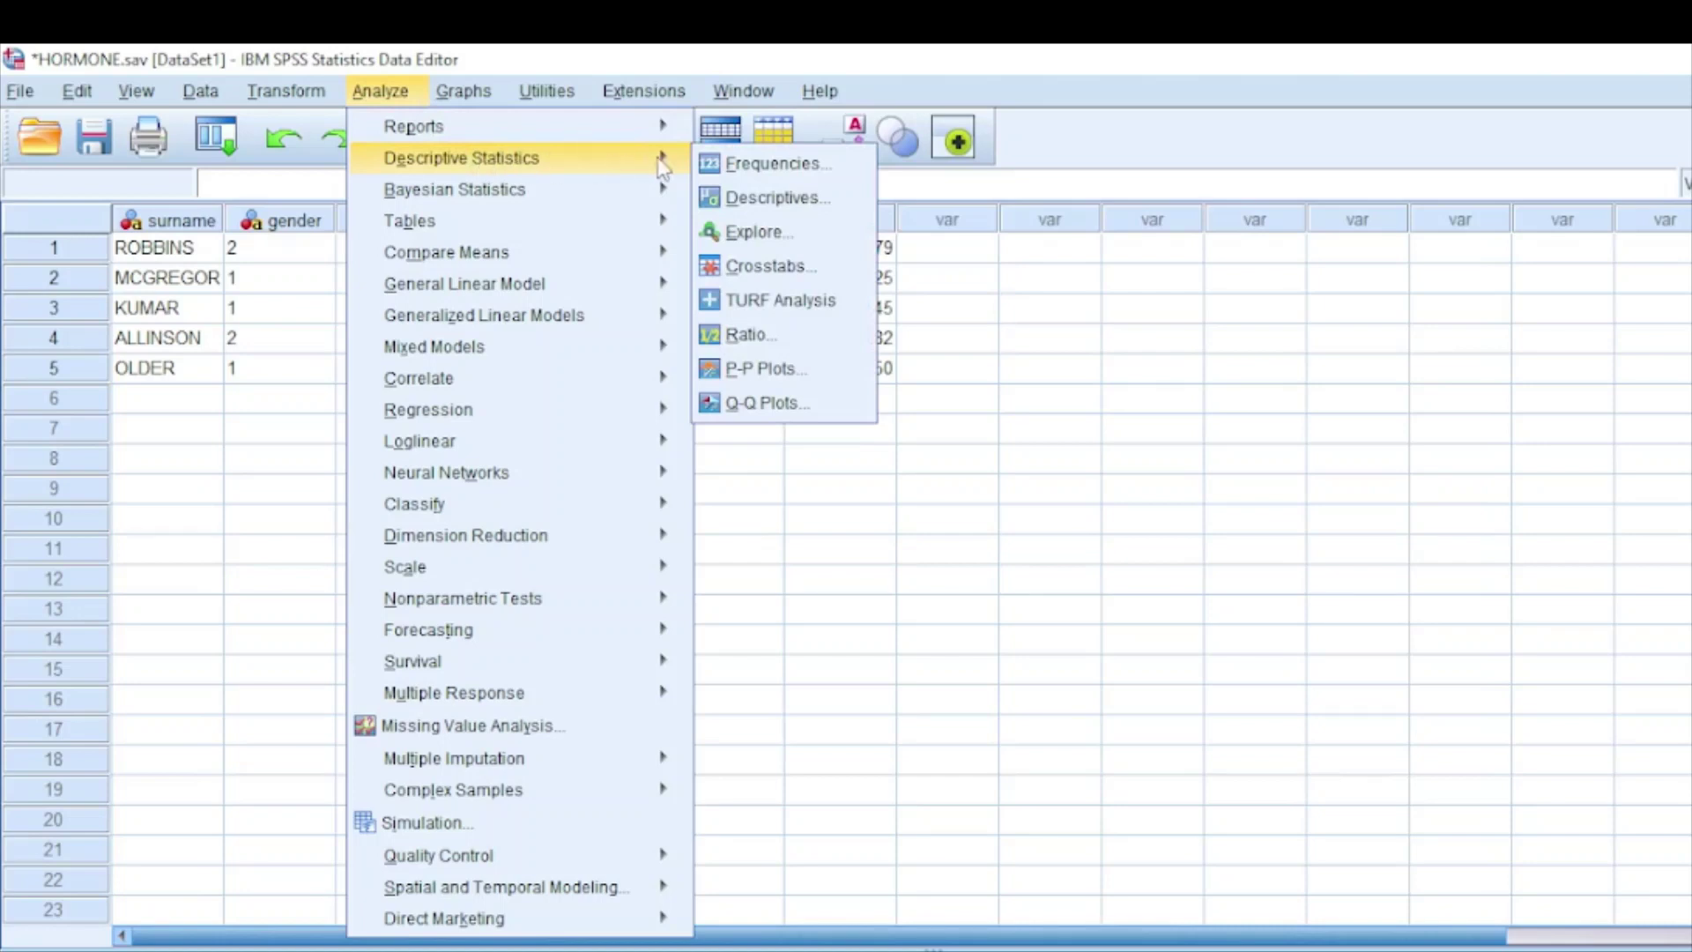
{"action": "left_click", "coordinate": [730, 168]}
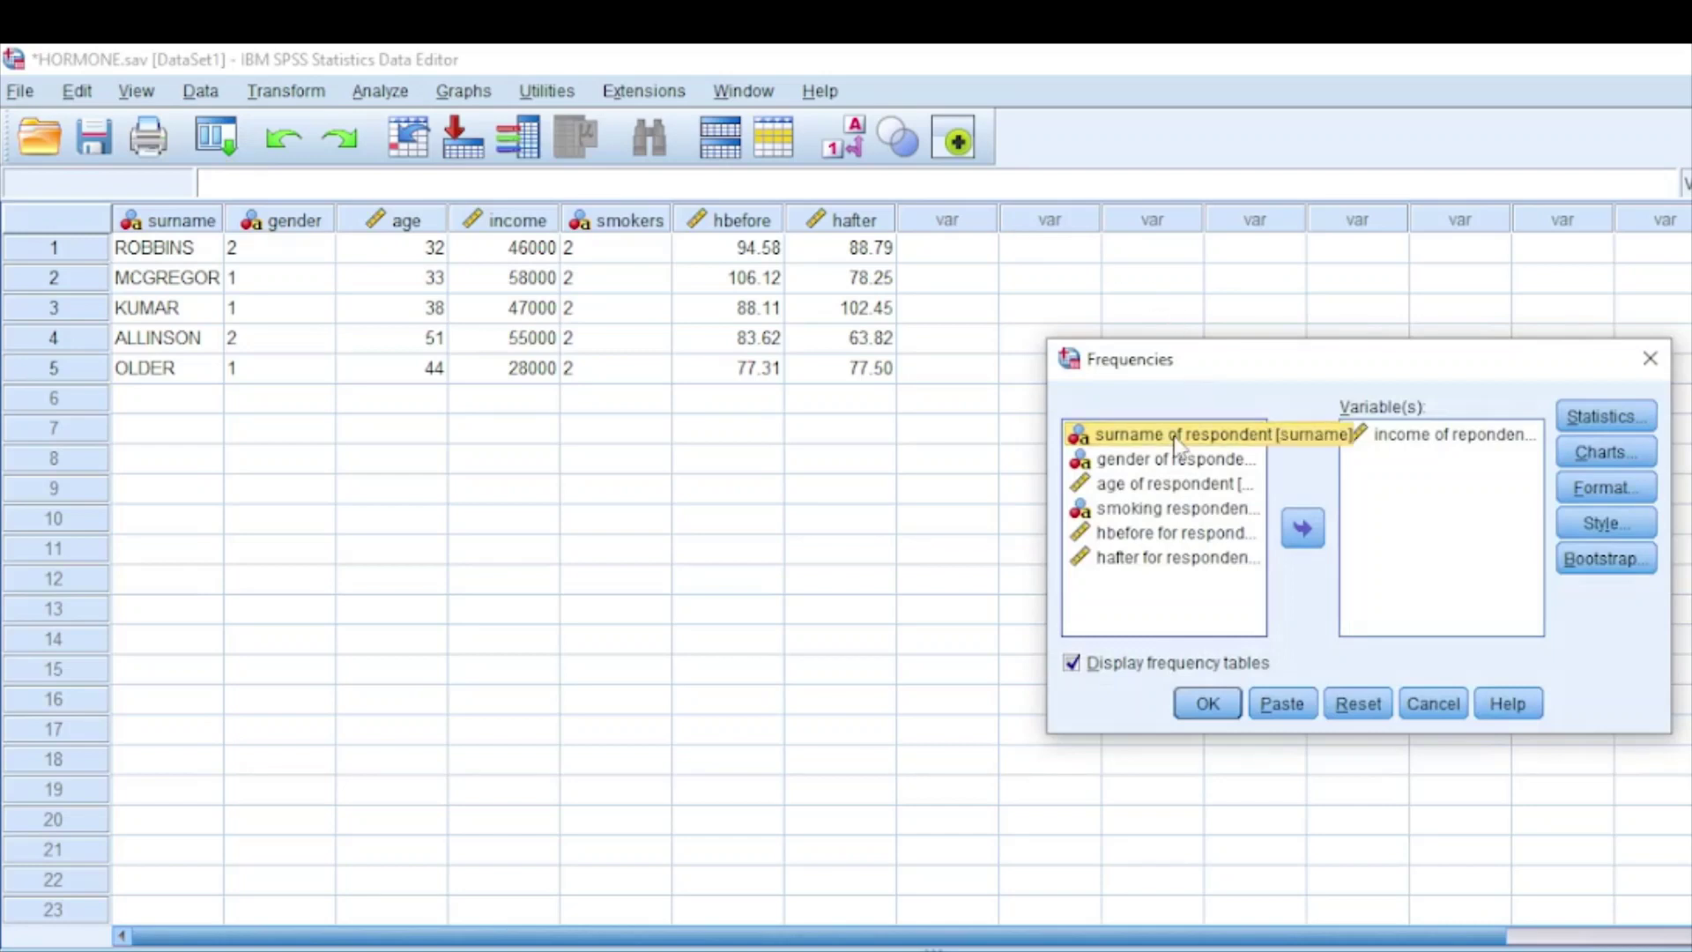
{"action": "left_click", "coordinate": [1463, 436]}
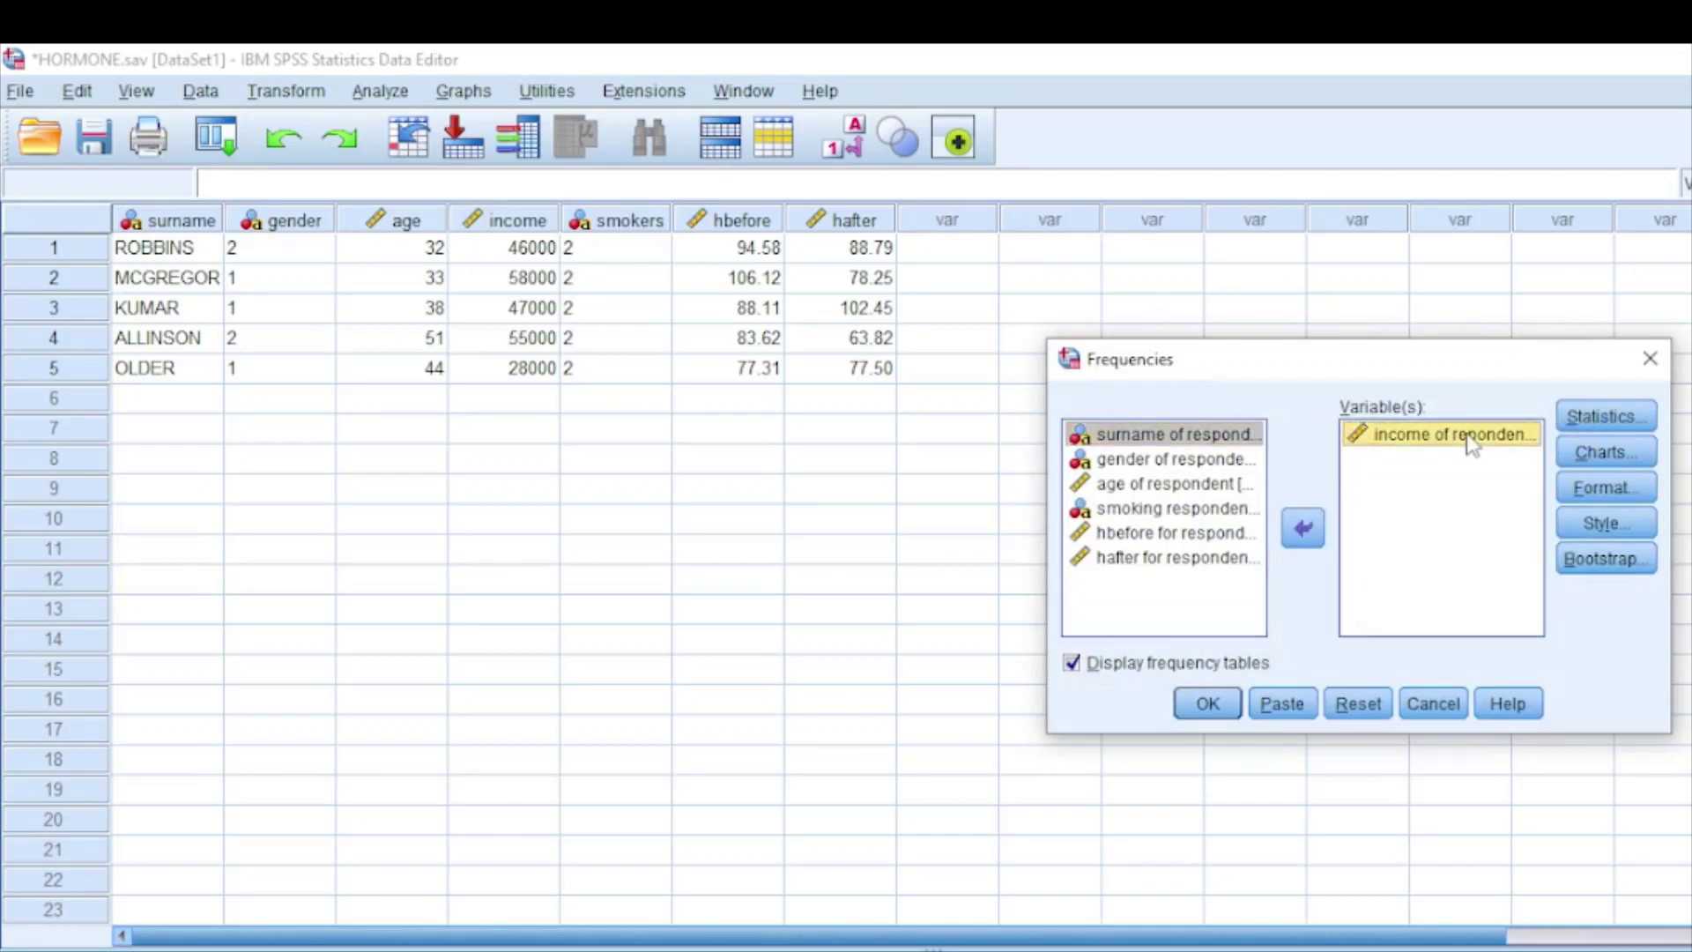
{"action": "left_click", "coordinate": [1305, 530]}
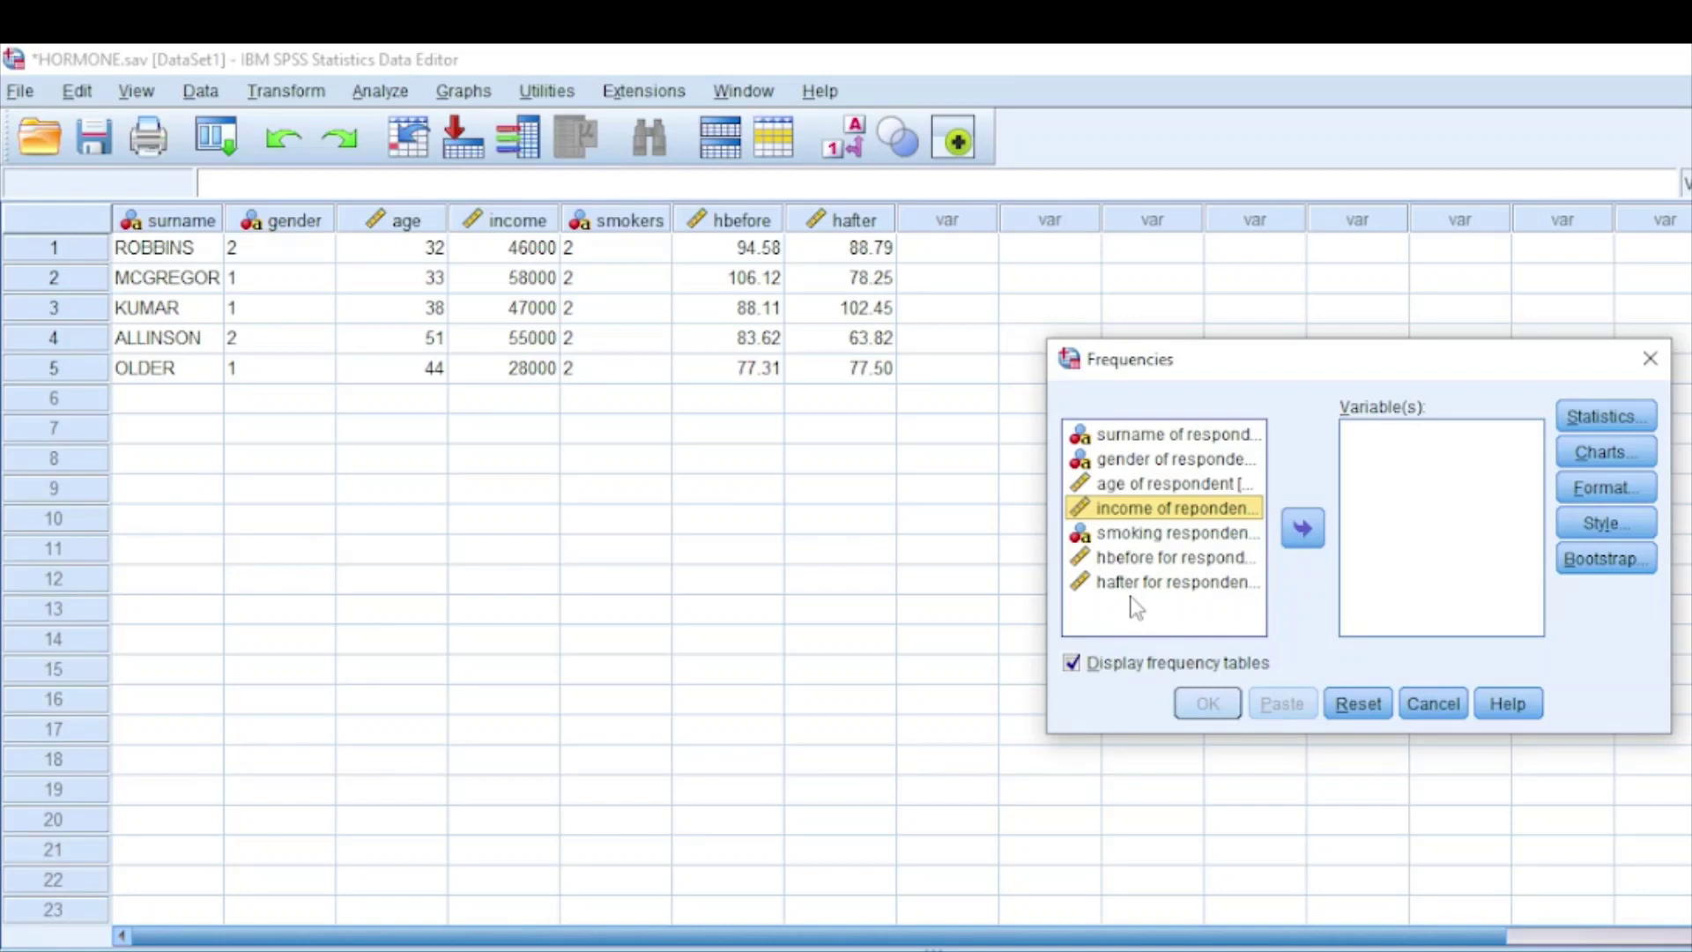
{"action": "left_click", "coordinate": [1185, 559]}
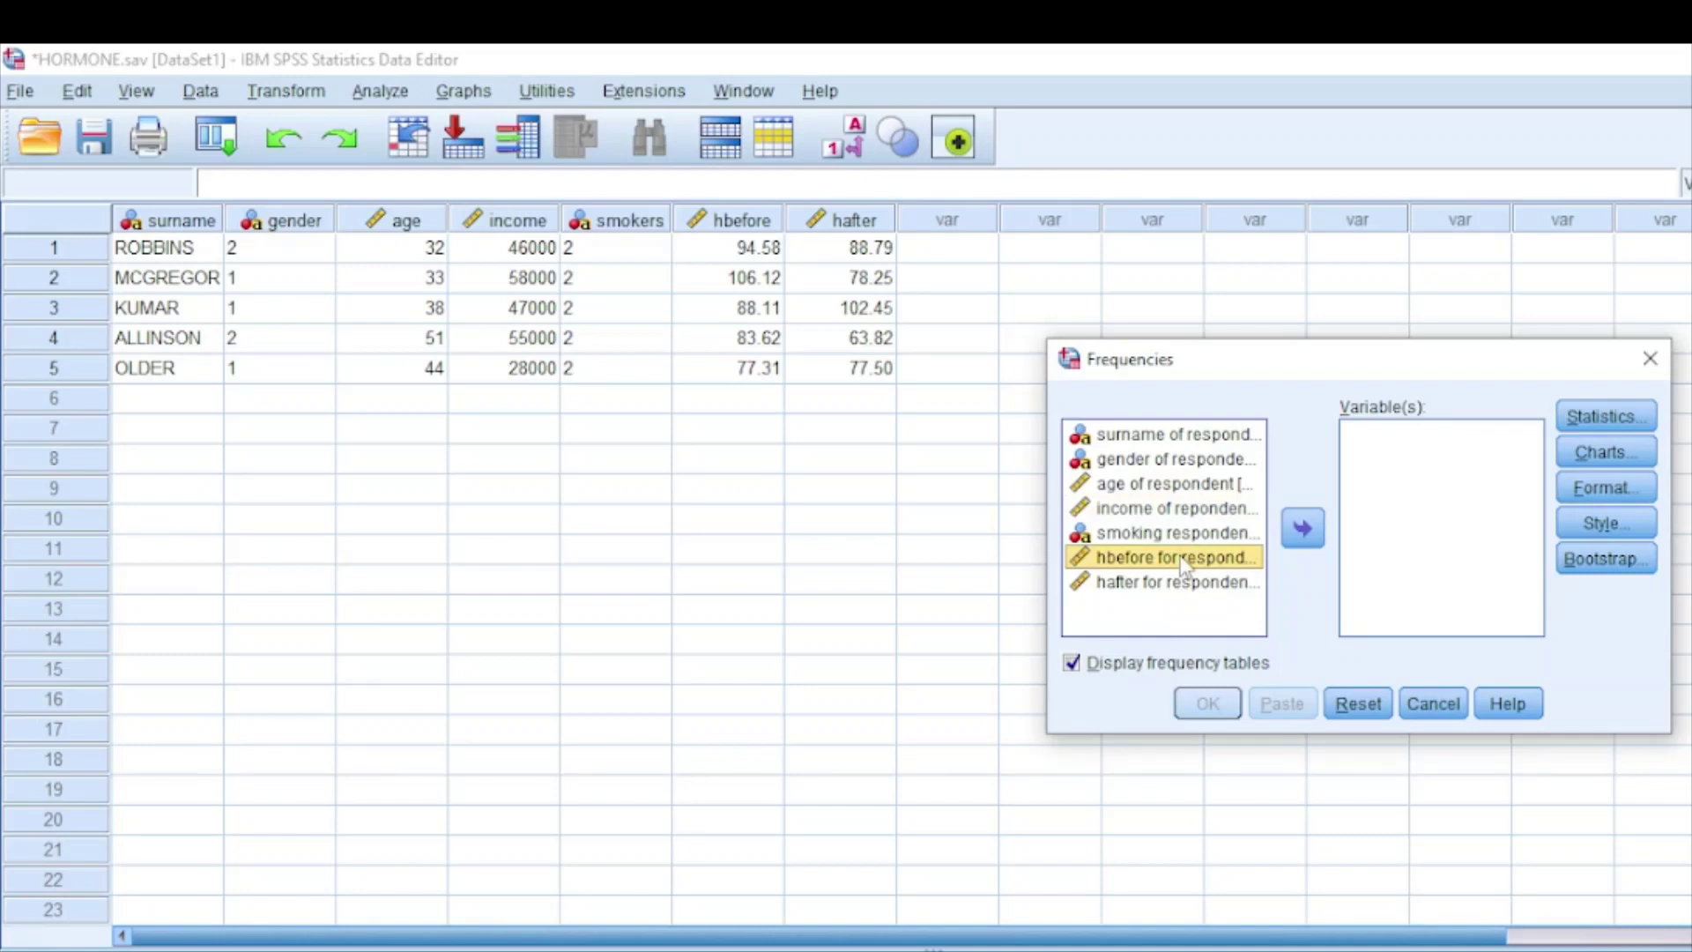
{"action": "left_click", "coordinate": [1304, 529]}
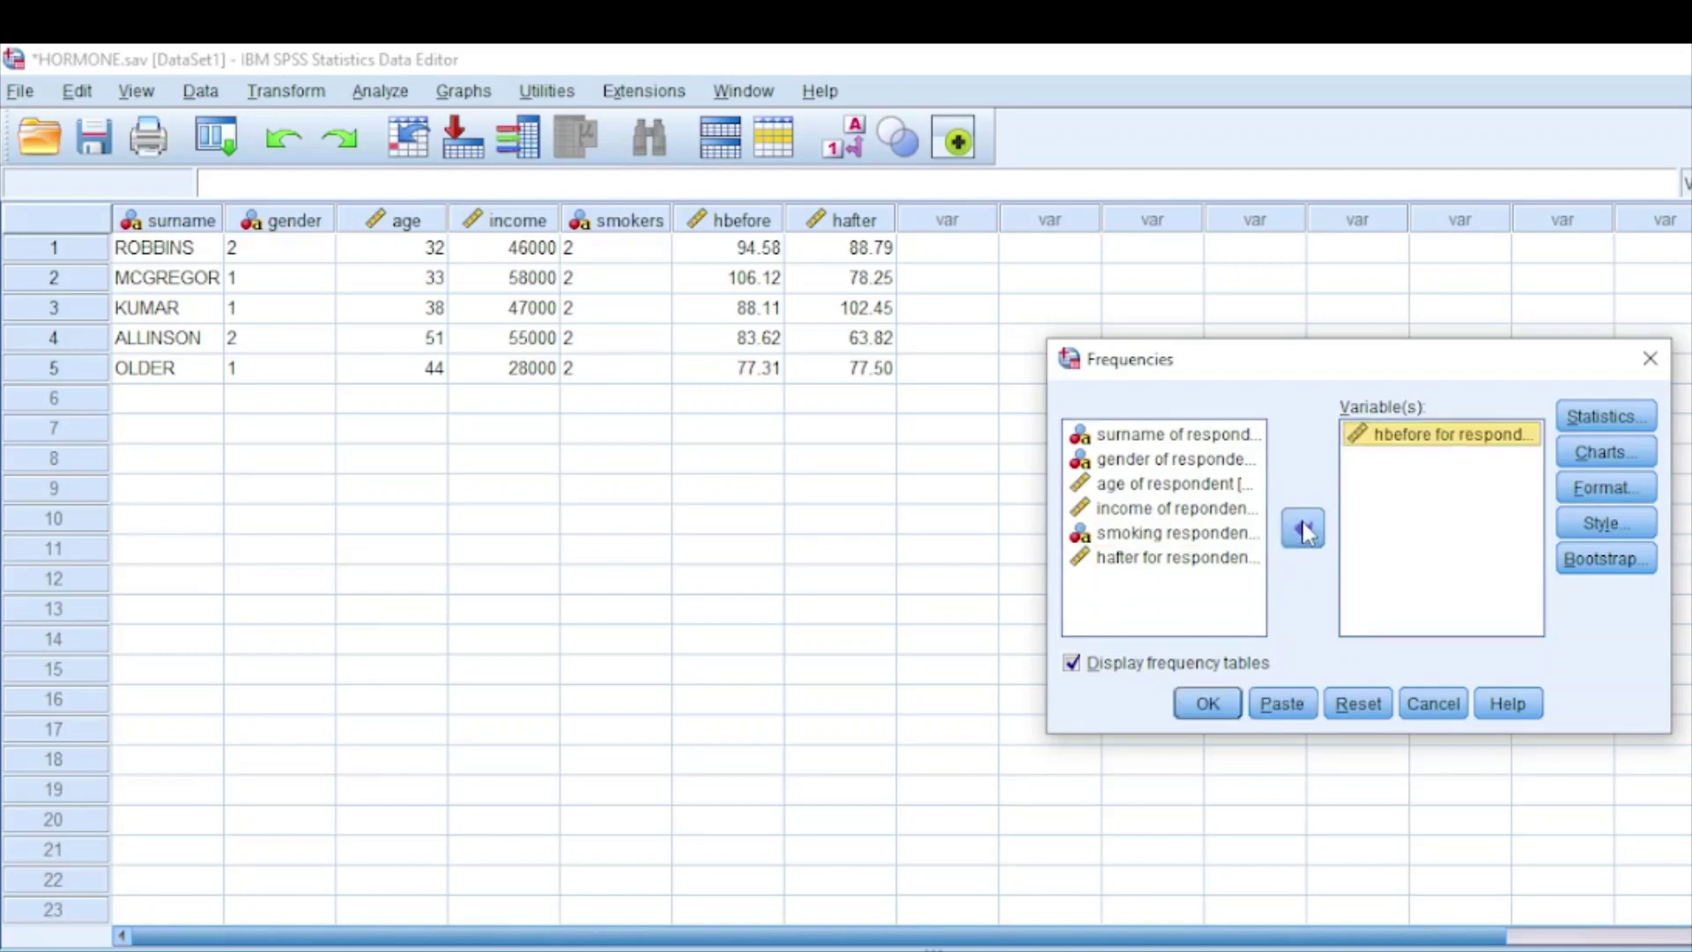
- Change the chart type to pie charts and run the frequency analysis for hbefore
{"action": "left_click", "coordinate": [1608, 453]}
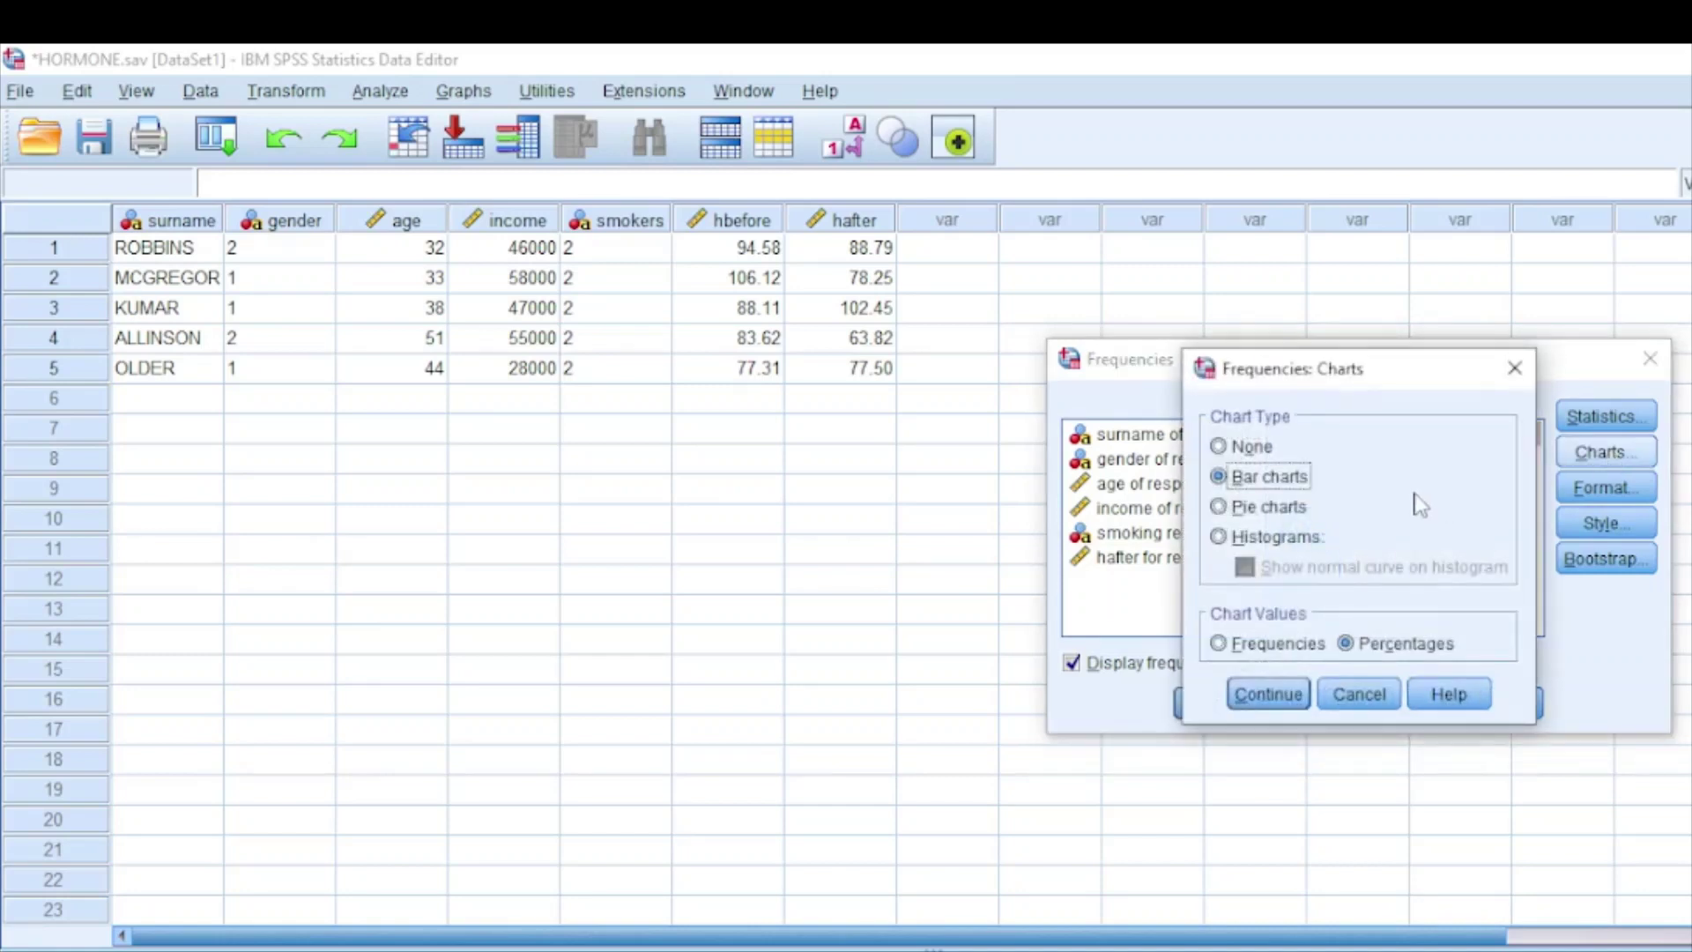
{"action": "left_click", "coordinate": [1219, 509]}
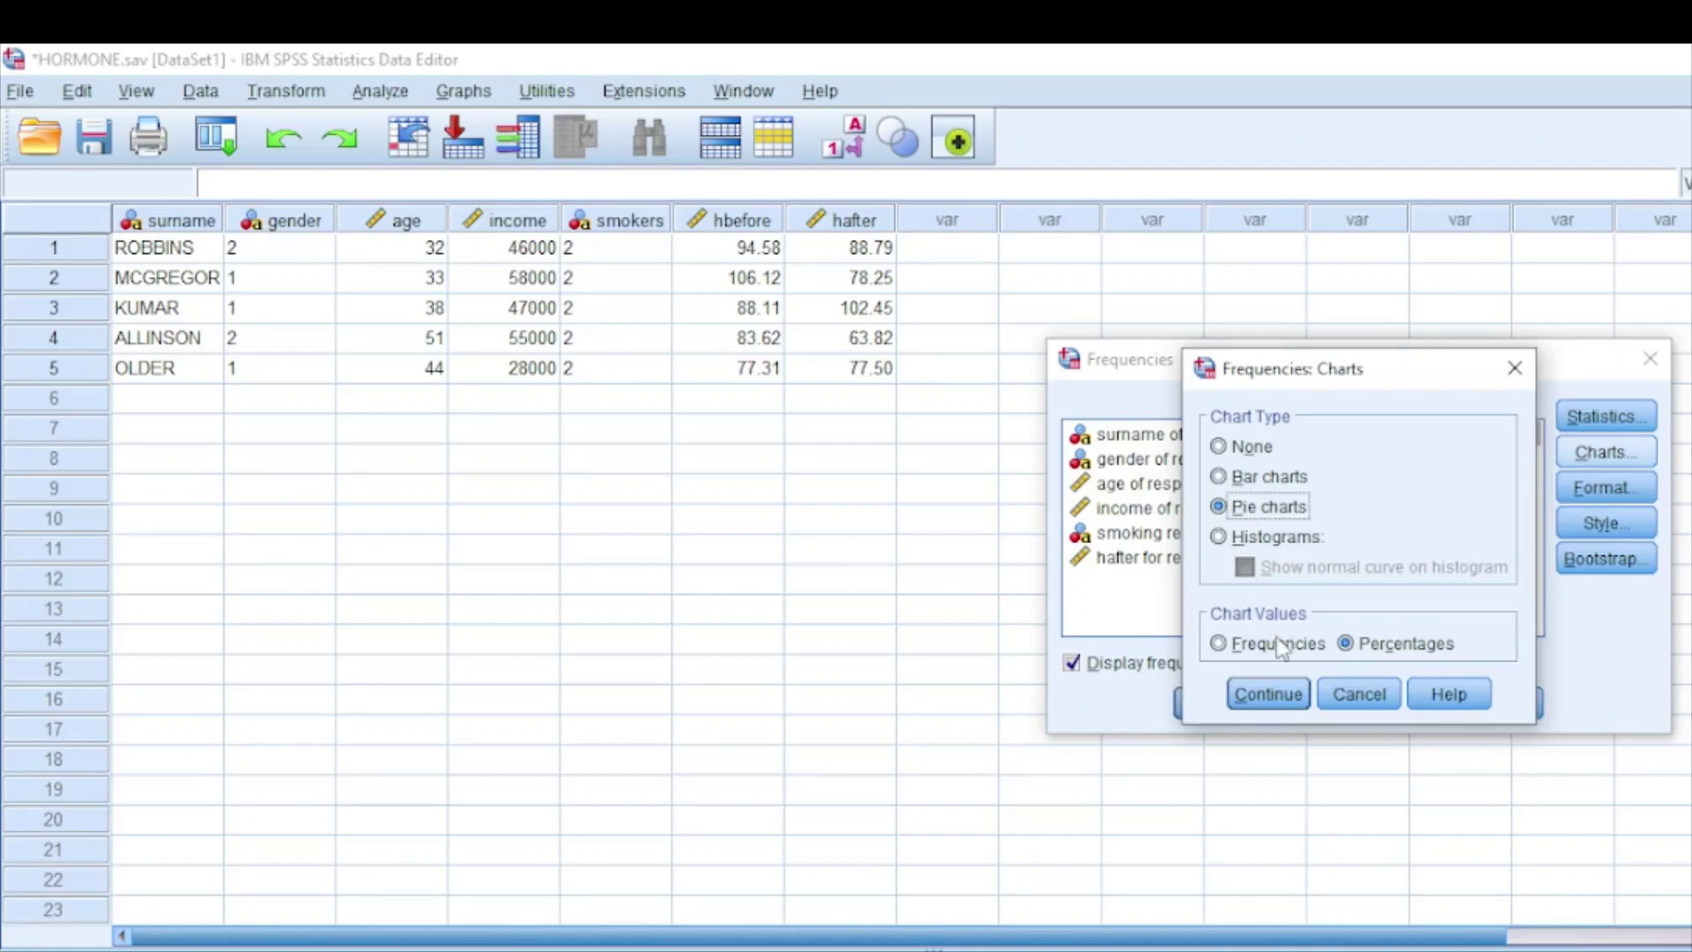
{"action": "left_click", "coordinate": [1278, 693]}
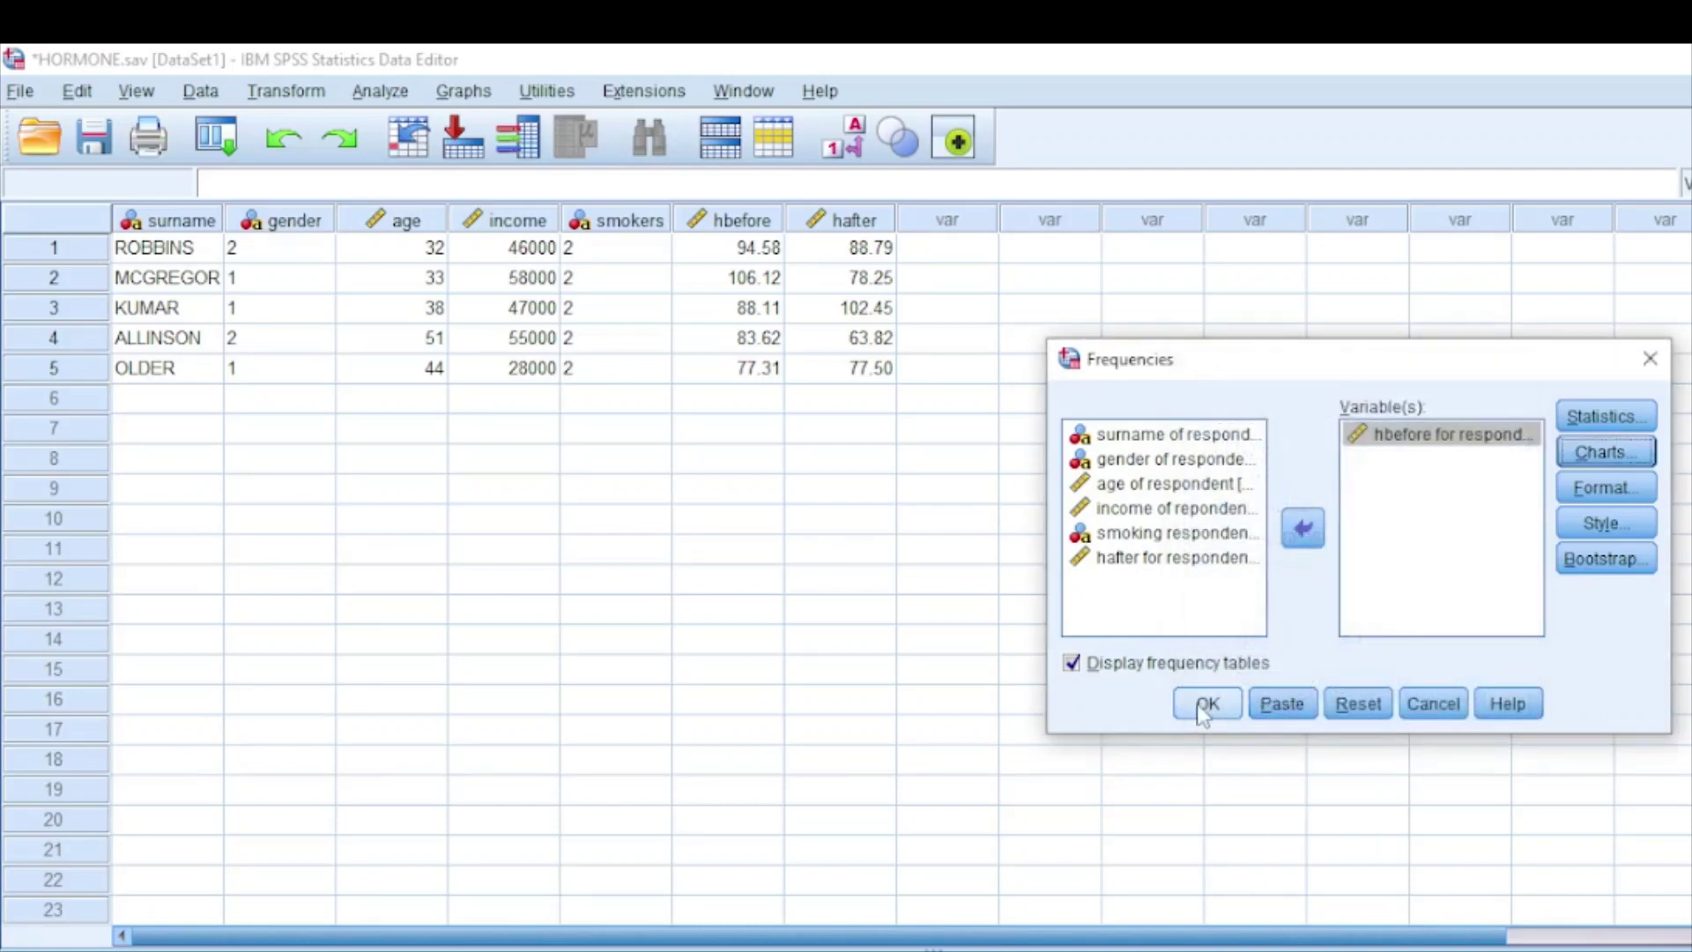
{"action": "left_click", "coordinate": [1199, 705]}
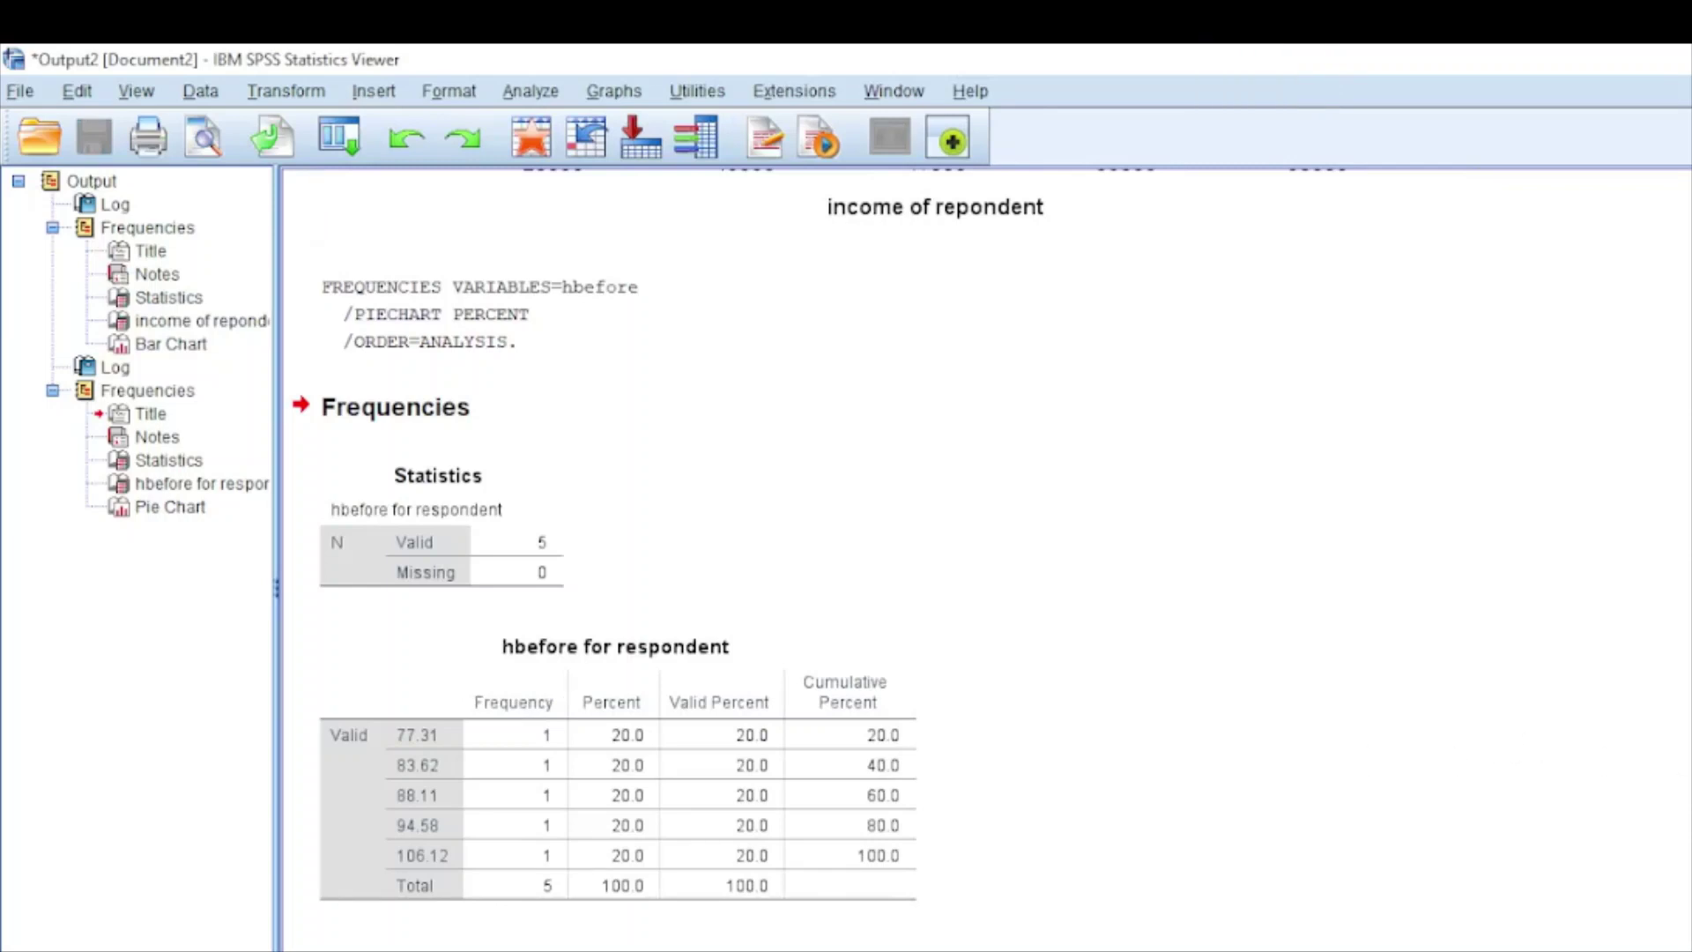
- Examine the frequency table and pie chart for hbefore in the output
{"action": "scroll", "coordinate": [749, 555], "scroll_direction": "down", "scroll_amount": 1}
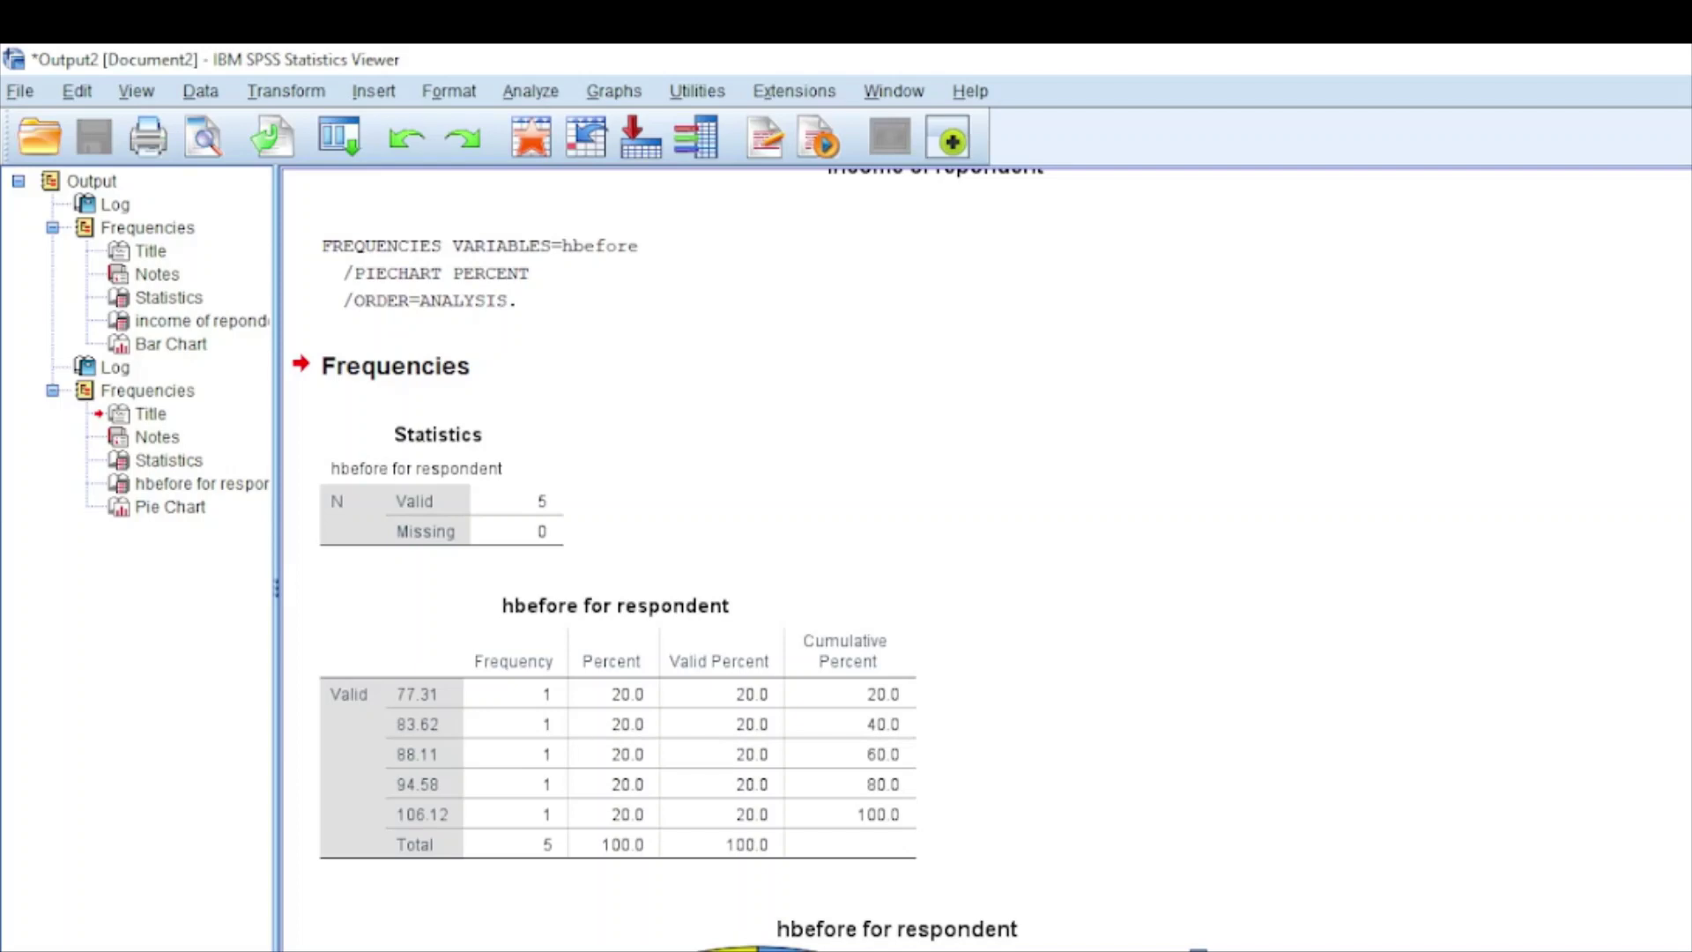
{"action": "scroll", "coordinate": [766, 556], "scroll_direction": "down", "scroll_amount": 5}
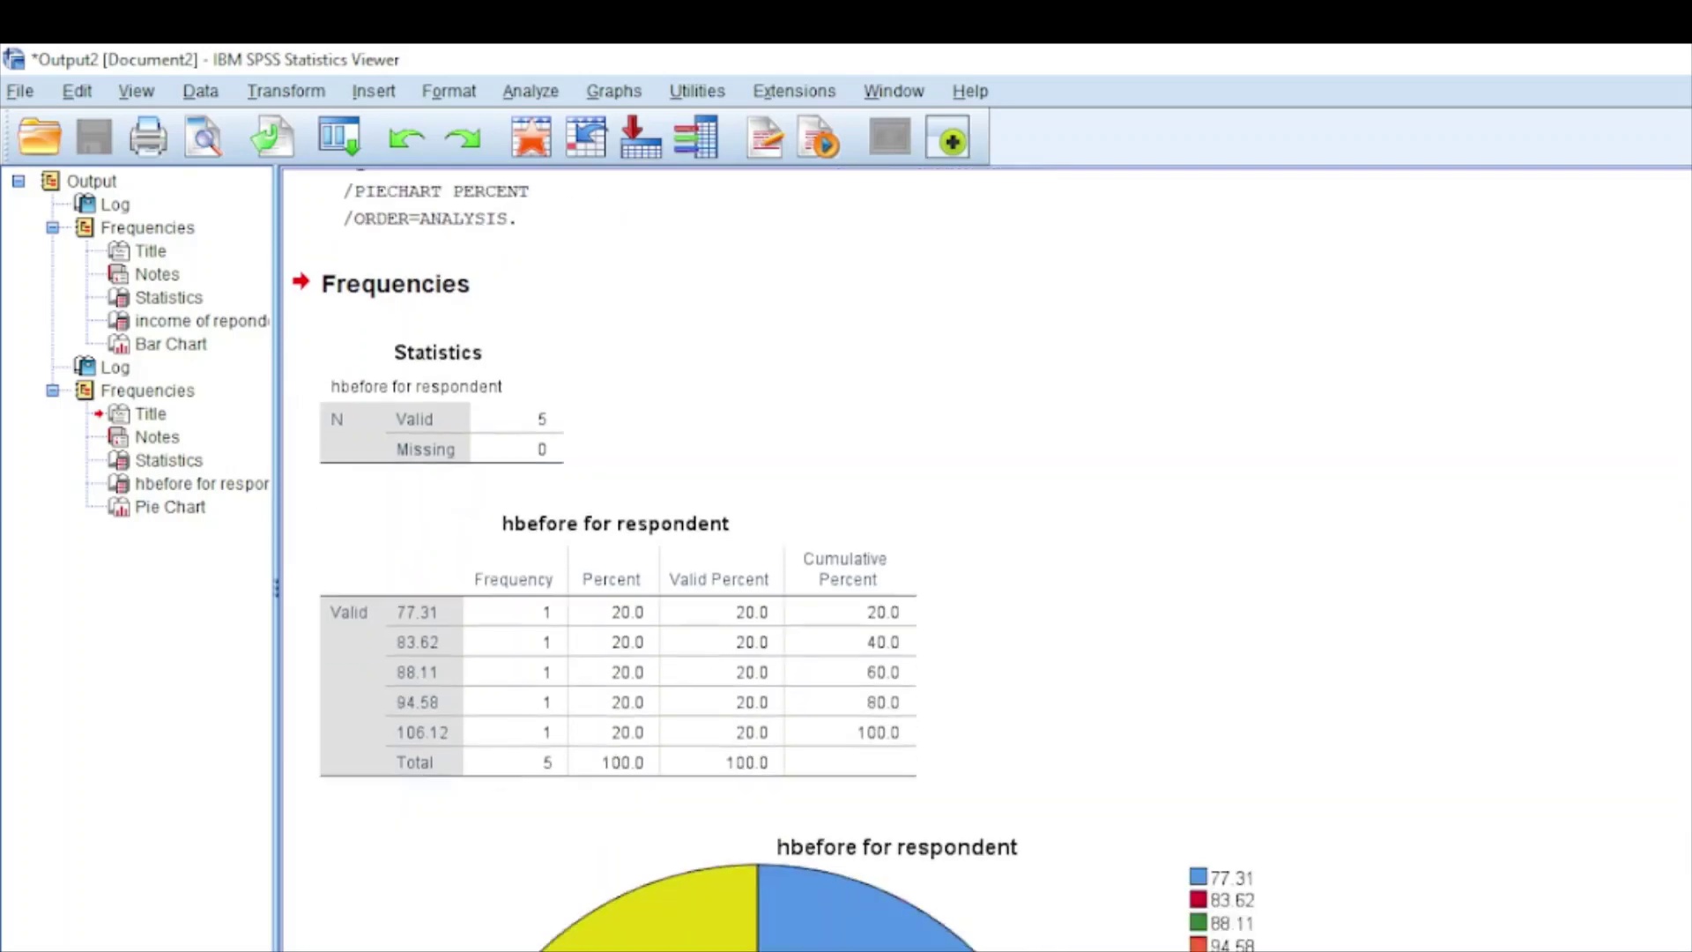
{"action": "scroll", "coordinate": [767, 555], "scroll_direction": "down", "scroll_amount": 2}
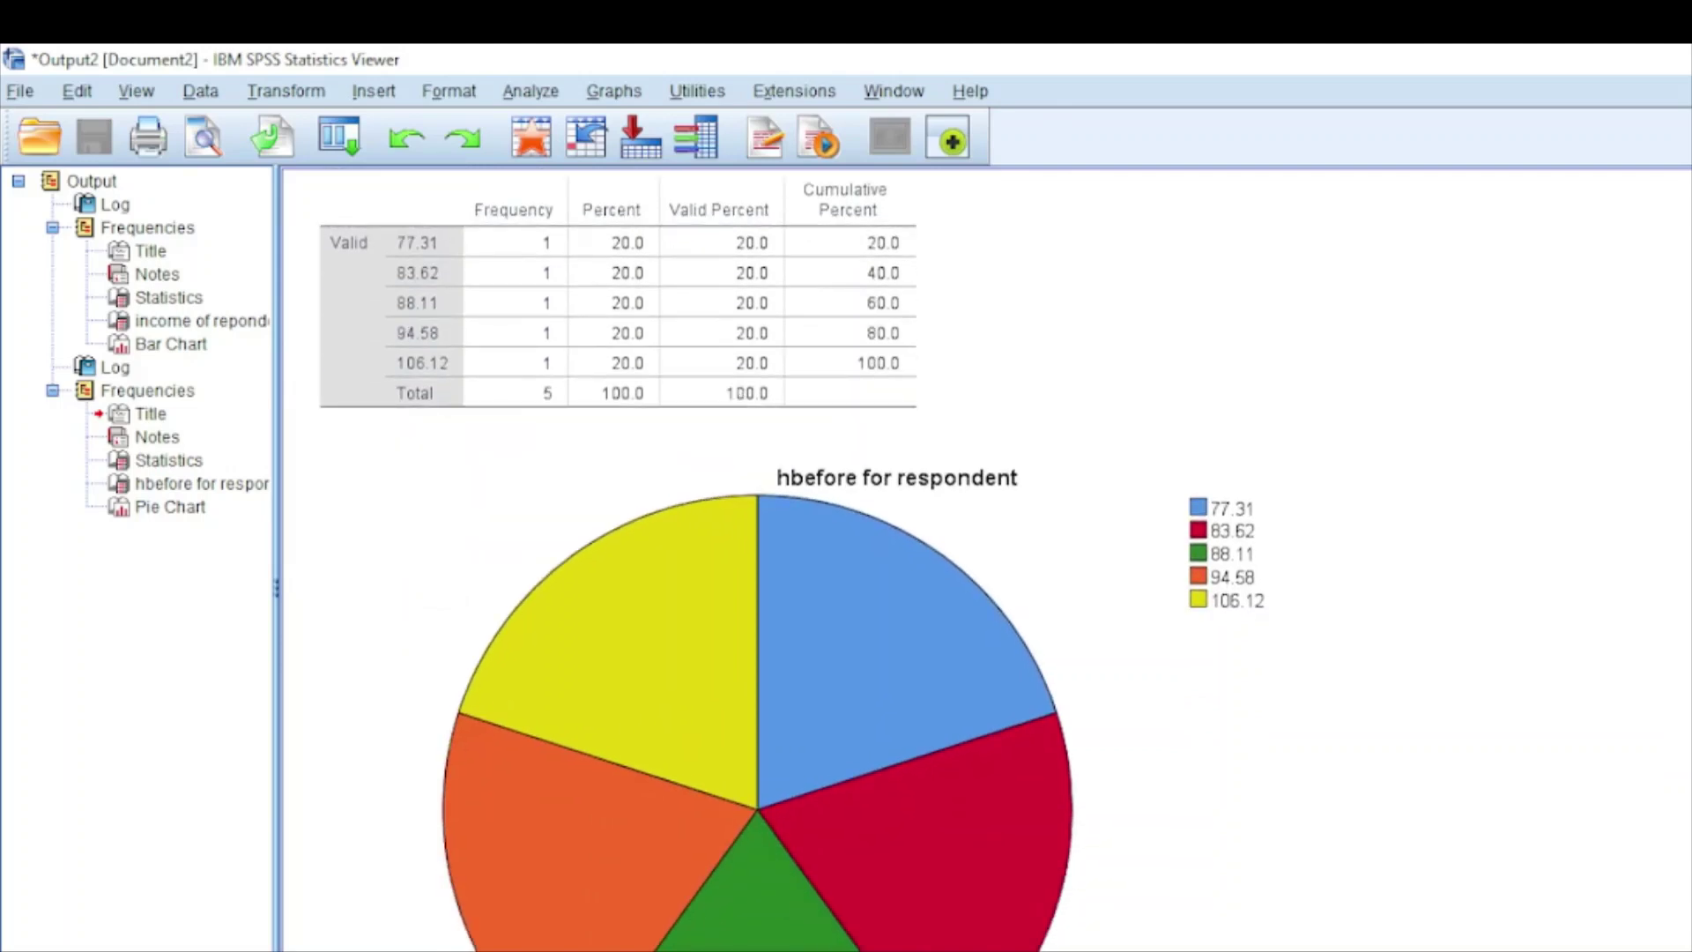
{"action": "scroll", "coordinate": [767, 555], "scroll_direction": "down", "scroll_amount": 1}
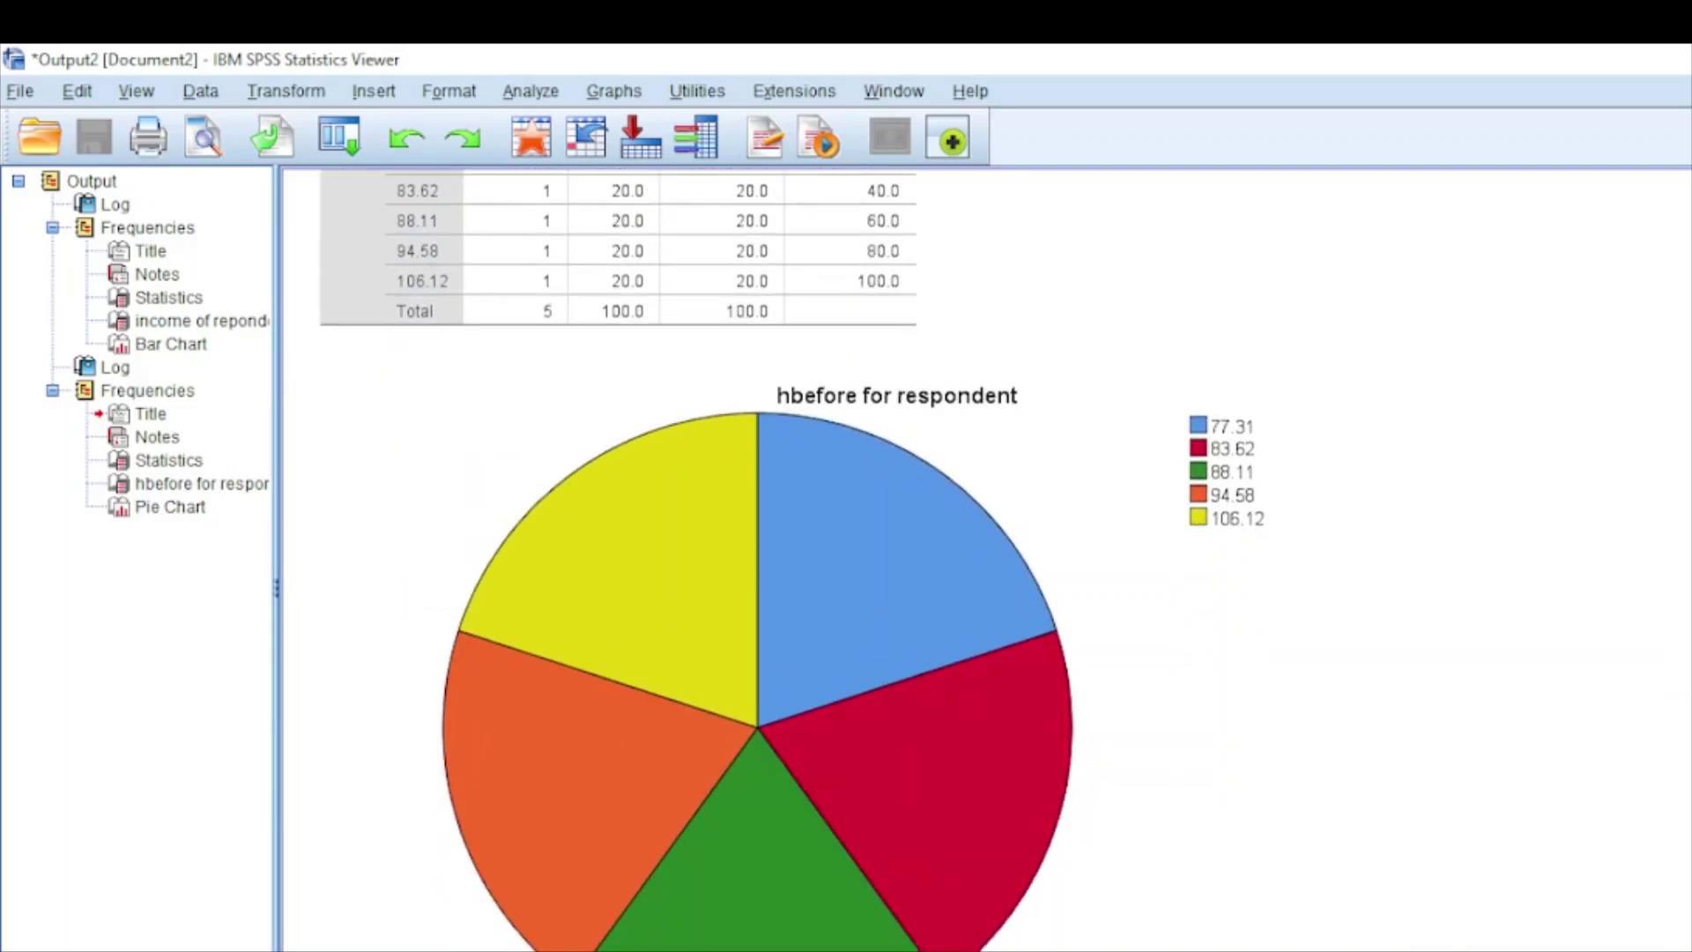
{"action": "left_click", "coordinate": [1288, 709]}
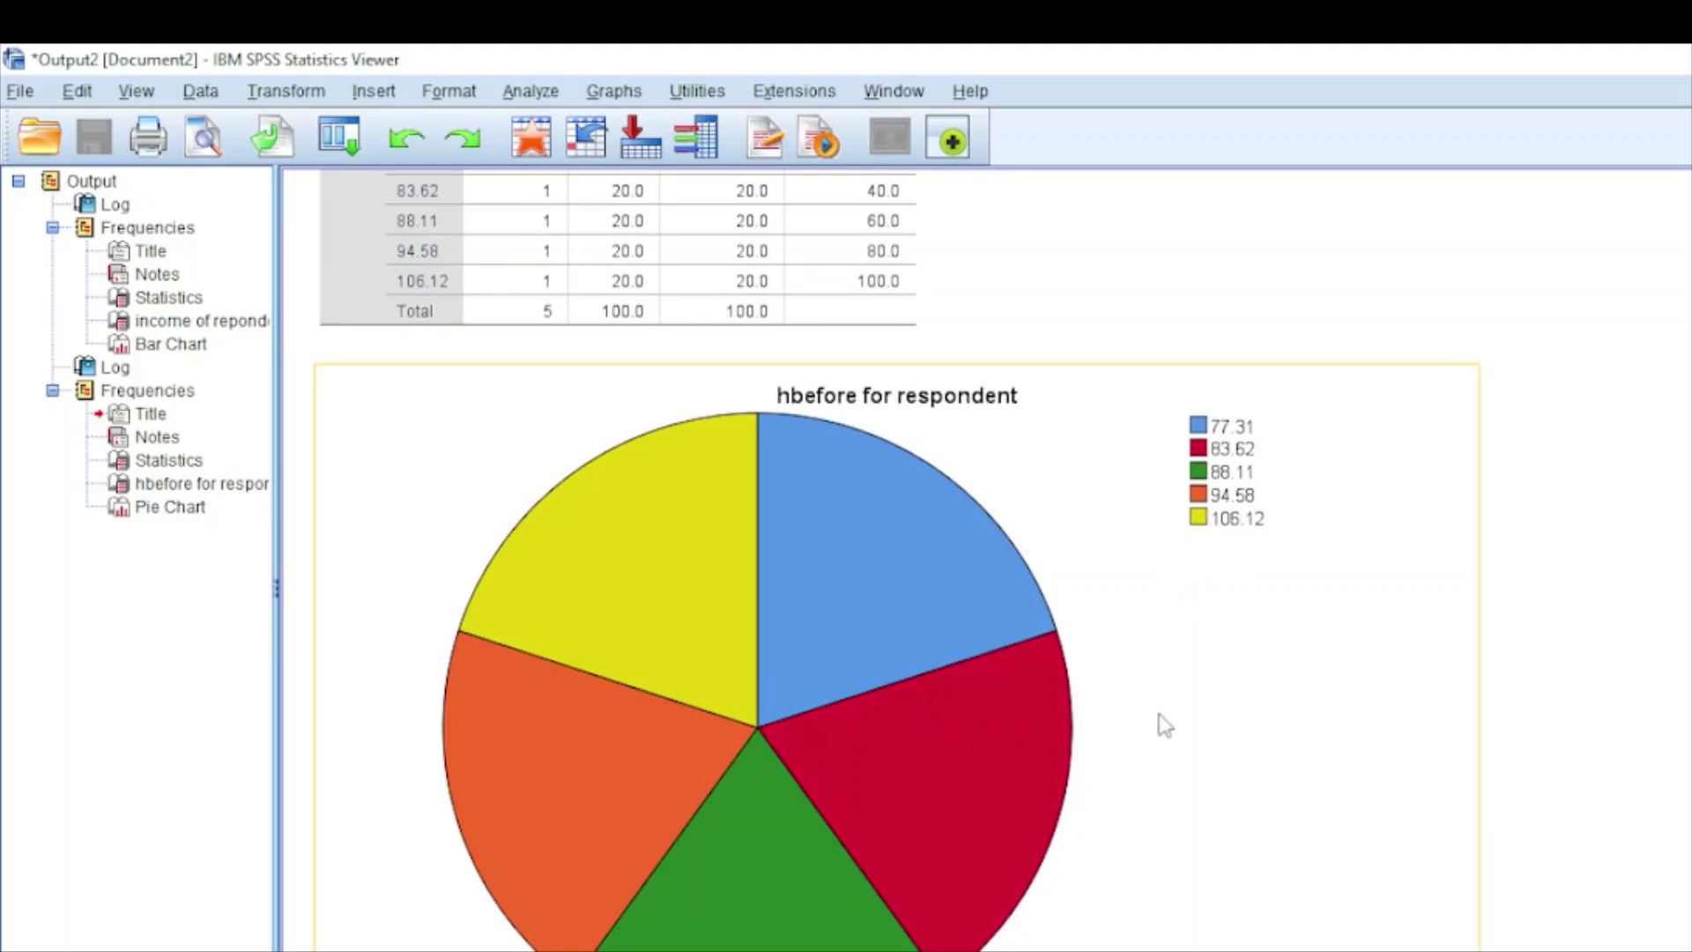
{"action": "double_click", "coordinate": [1173, 790]}
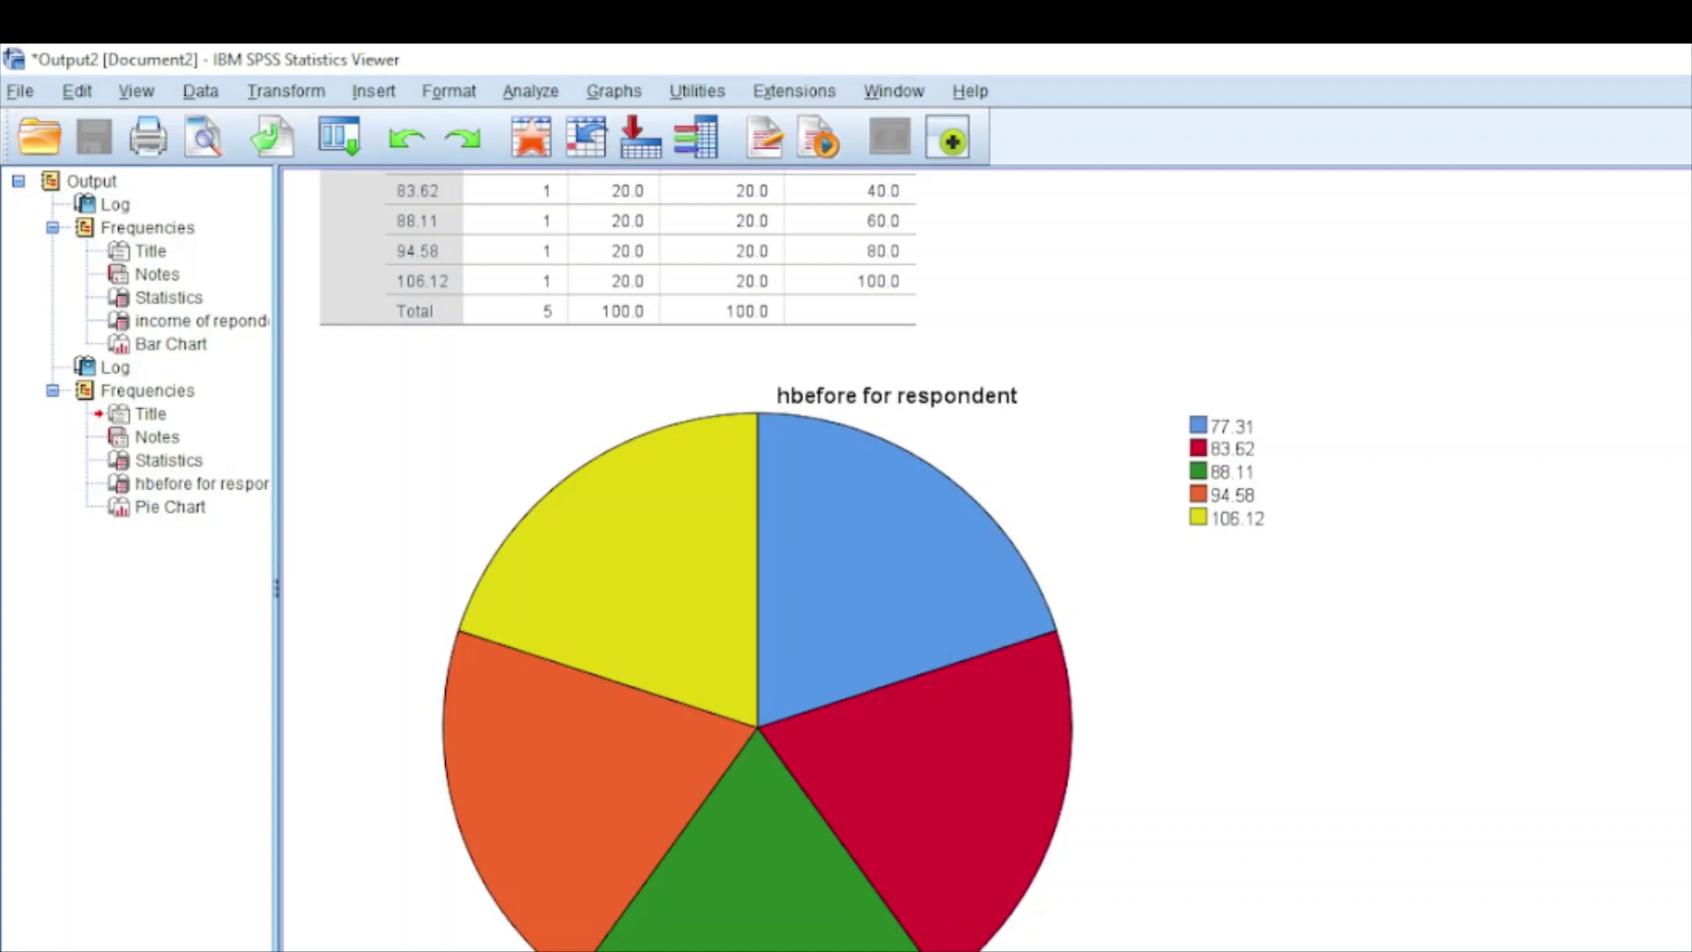
{"action": "scroll", "coordinate": [794, 564], "scroll_direction": "down", "scroll_amount": 1}
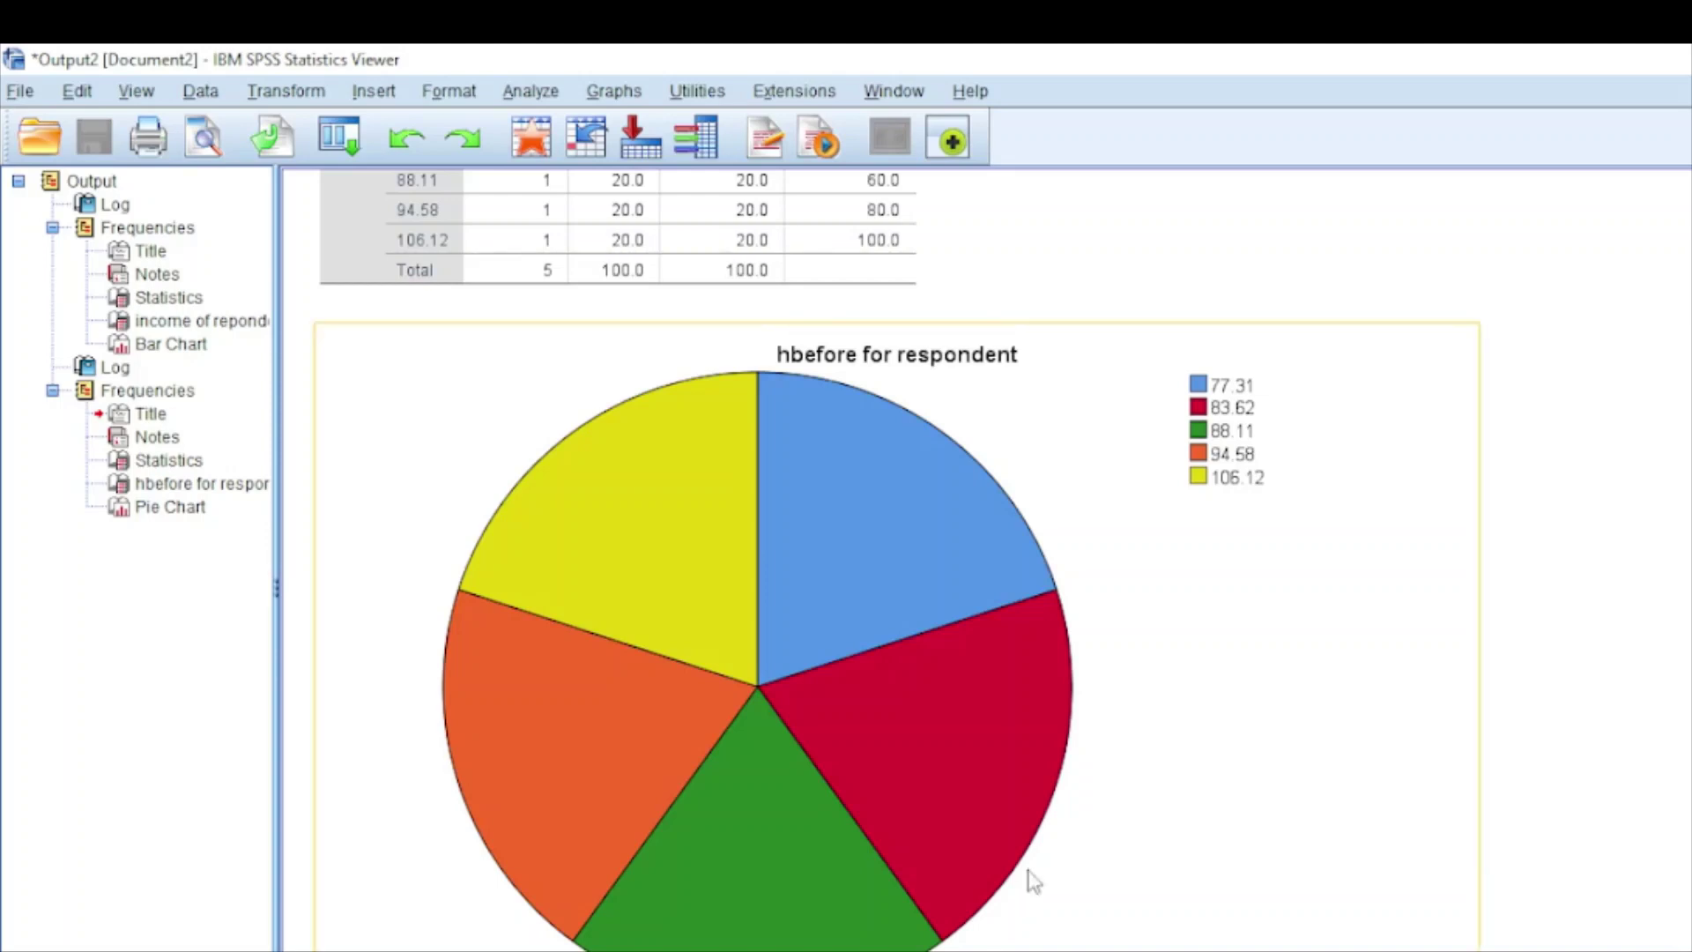
- Copy the hbefore pie chart from the SPSS output
{"action": "left_click", "coordinate": [1136, 712]}
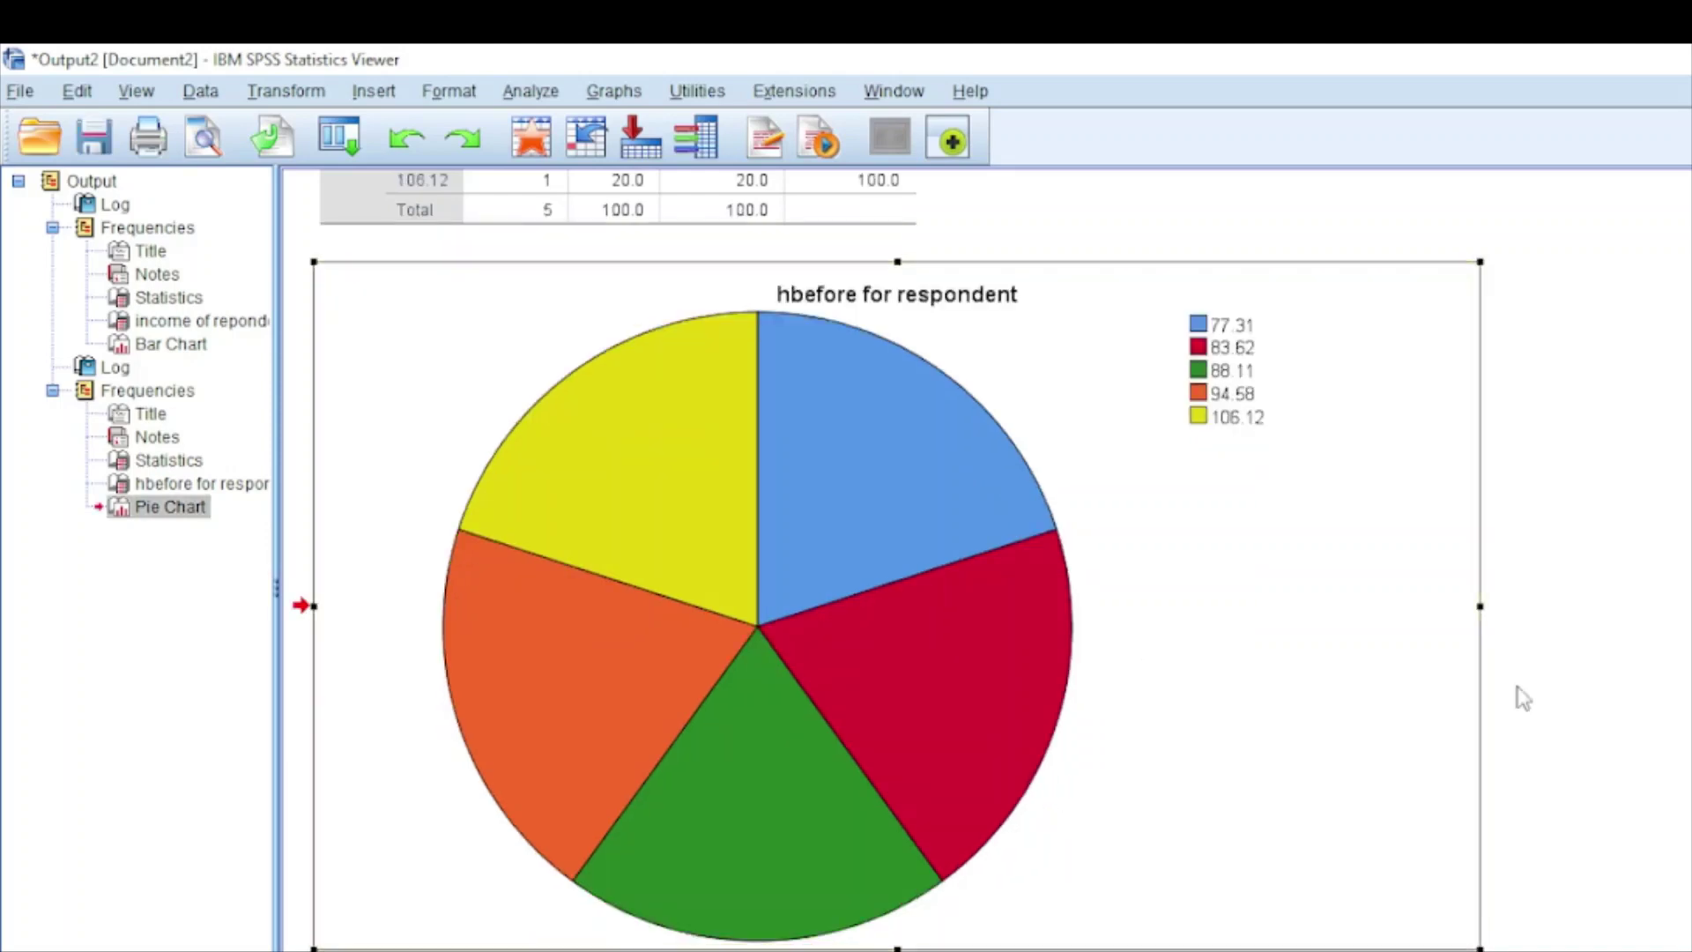
{"action": "left_click", "coordinate": [1613, 645]}
{"action": "left_click", "coordinate": [1072, 595]}
{"action": "right_click", "coordinate": [1075, 601]}
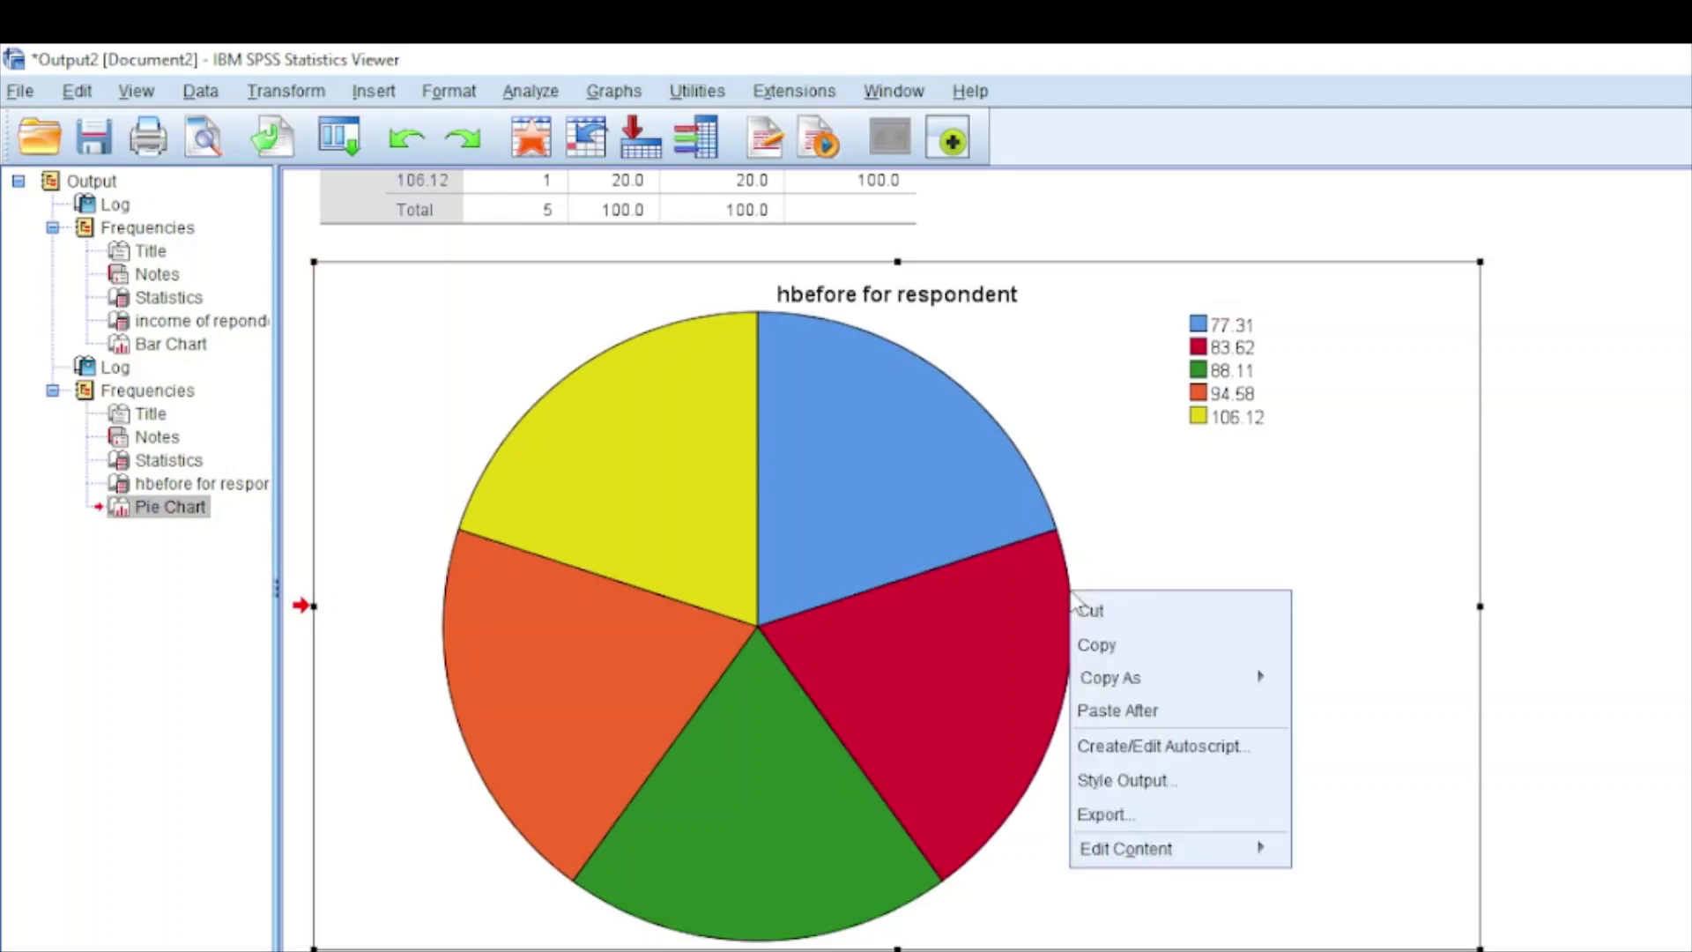
{"action": "left_click", "coordinate": [1100, 645]}
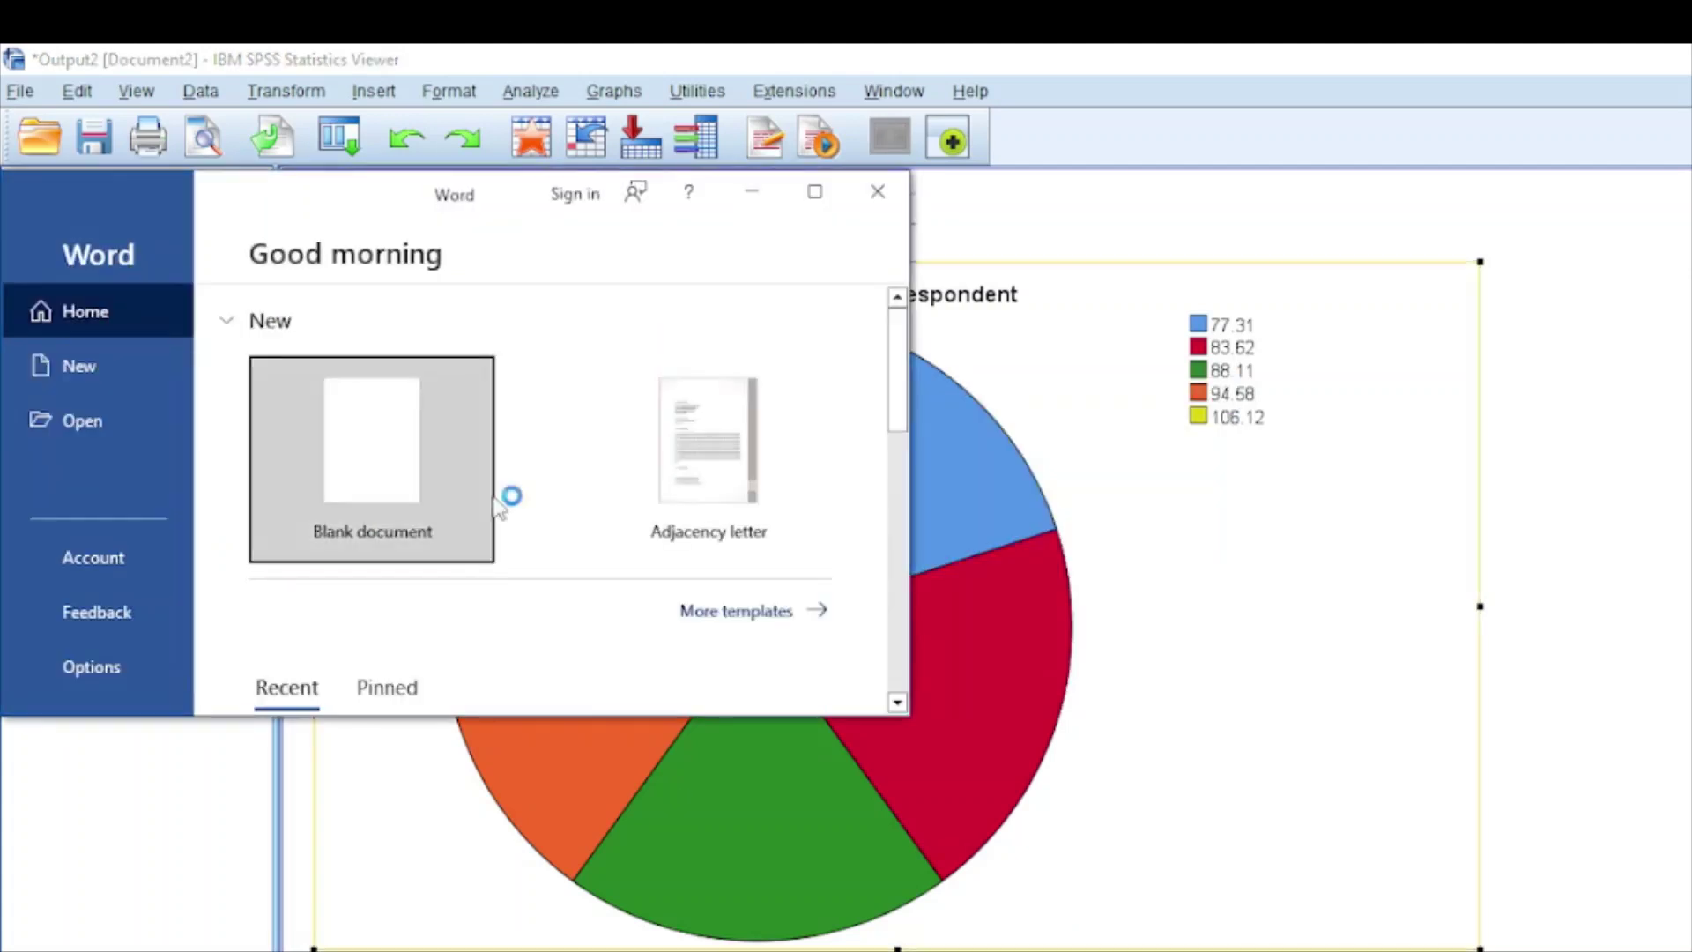
- Create a blank document in Word and paste the copied pie chart into it, keeping its source formatting
{"action": "left_click", "coordinate": [816, 196]}
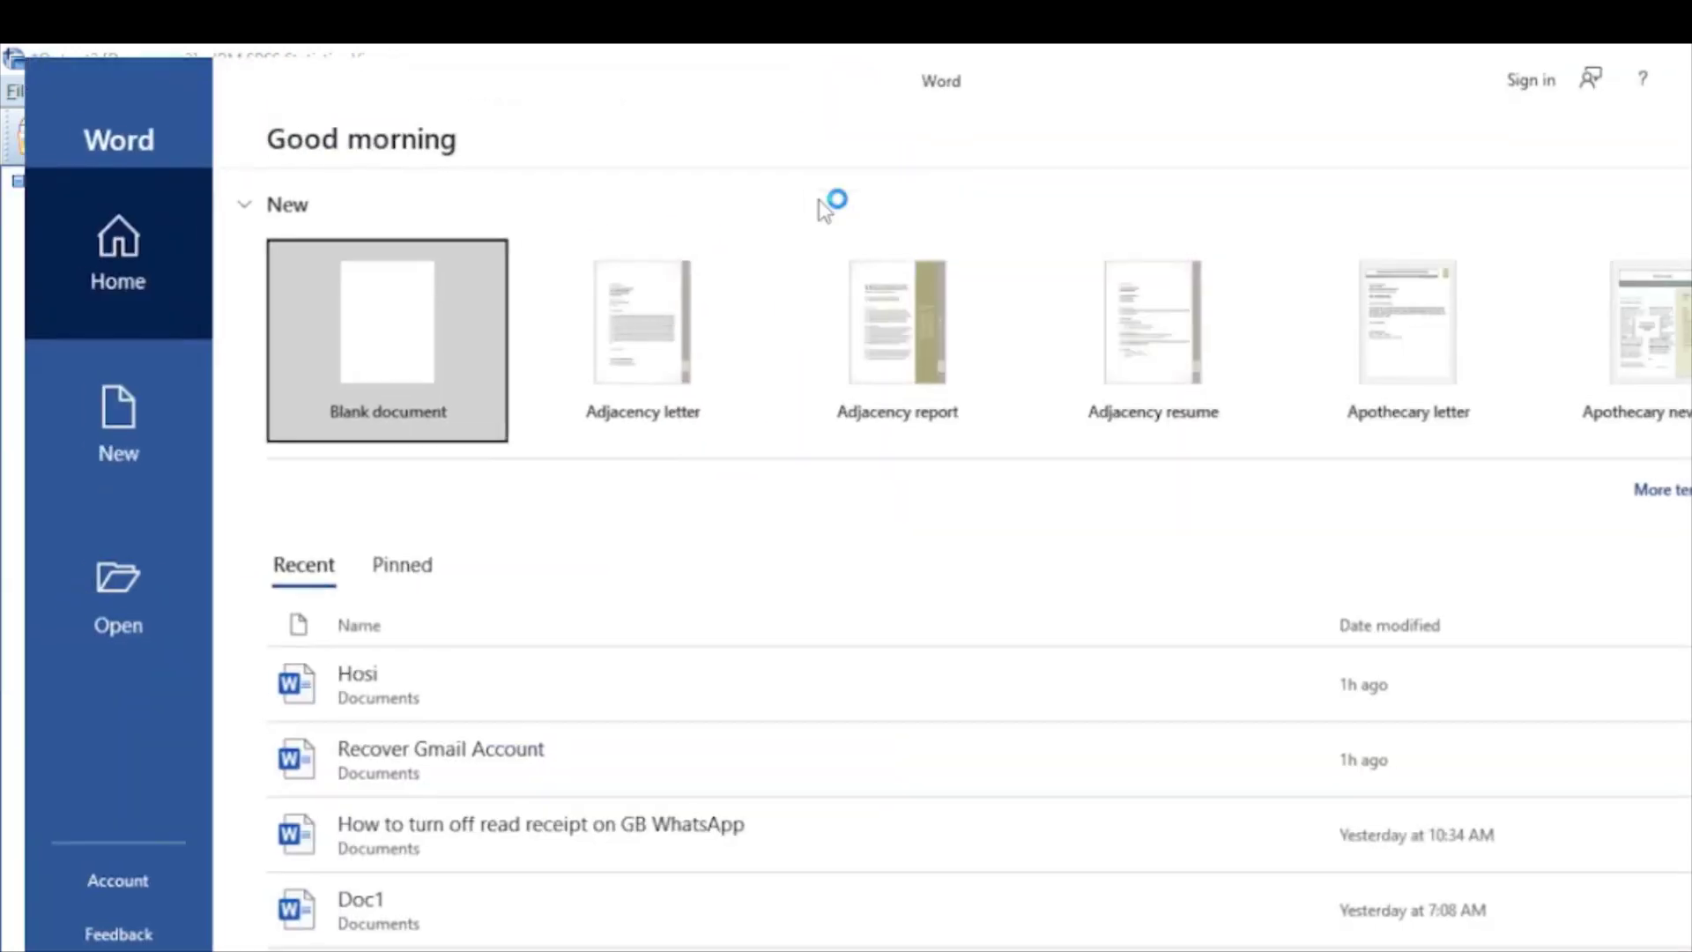
{"action": "left_click", "coordinate": [348, 382]}
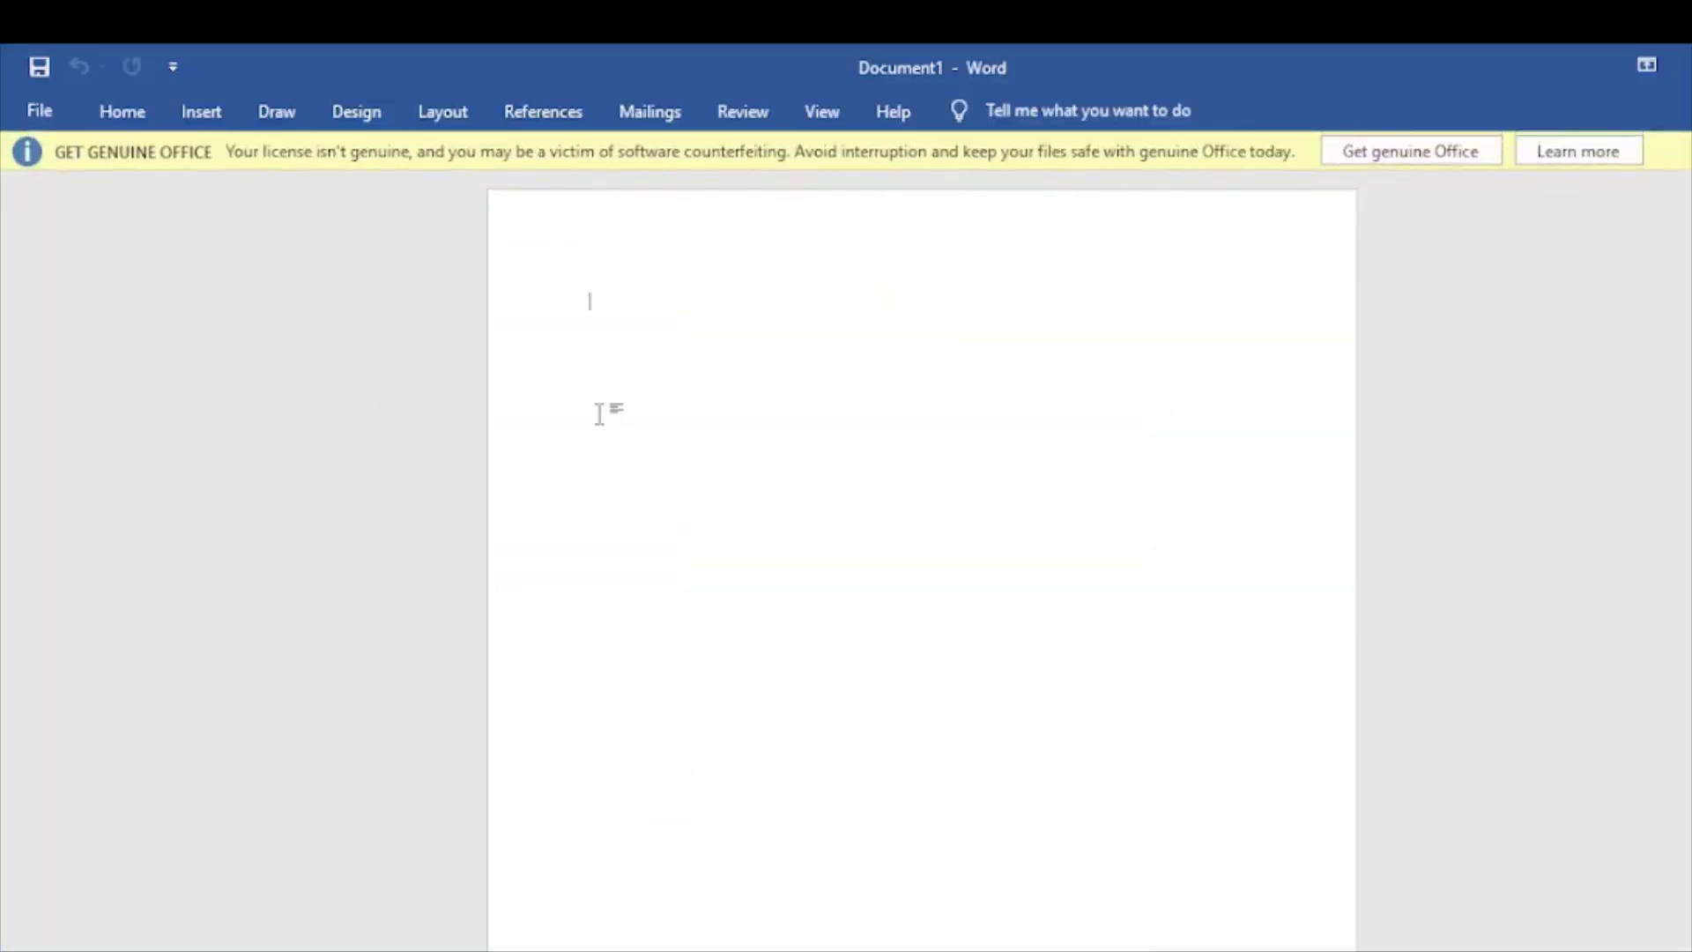
{"action": "right_click", "coordinate": [604, 409]}
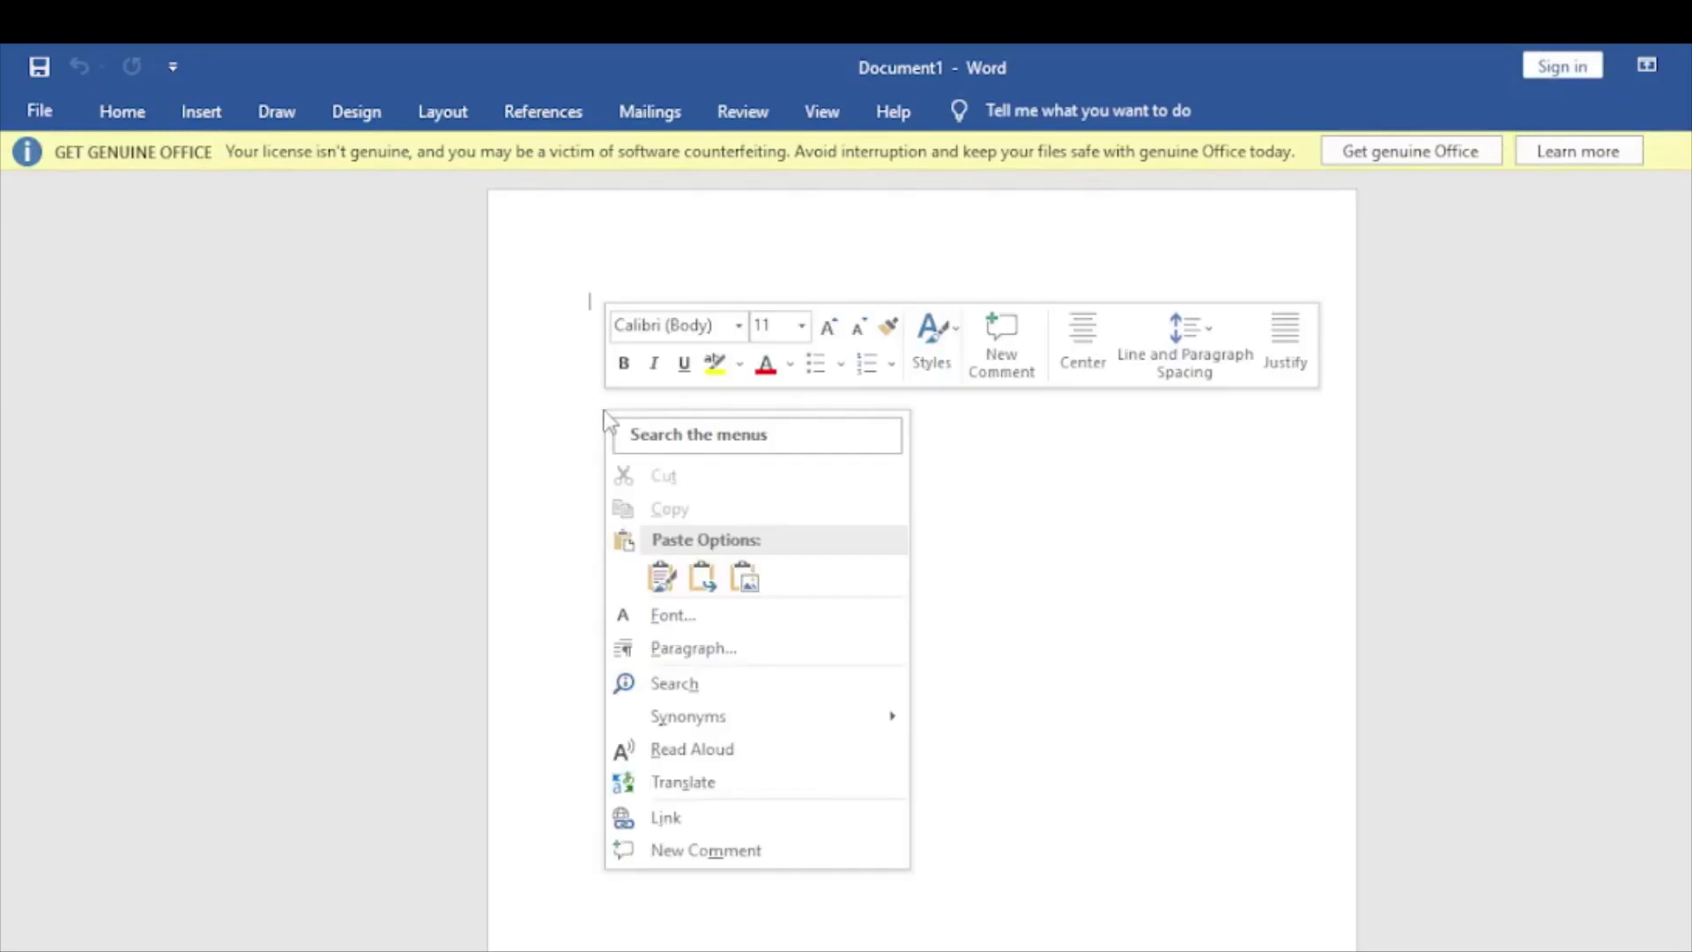
{"action": "left_click", "coordinate": [605, 409]}
{"action": "right_click", "coordinate": [632, 403]}
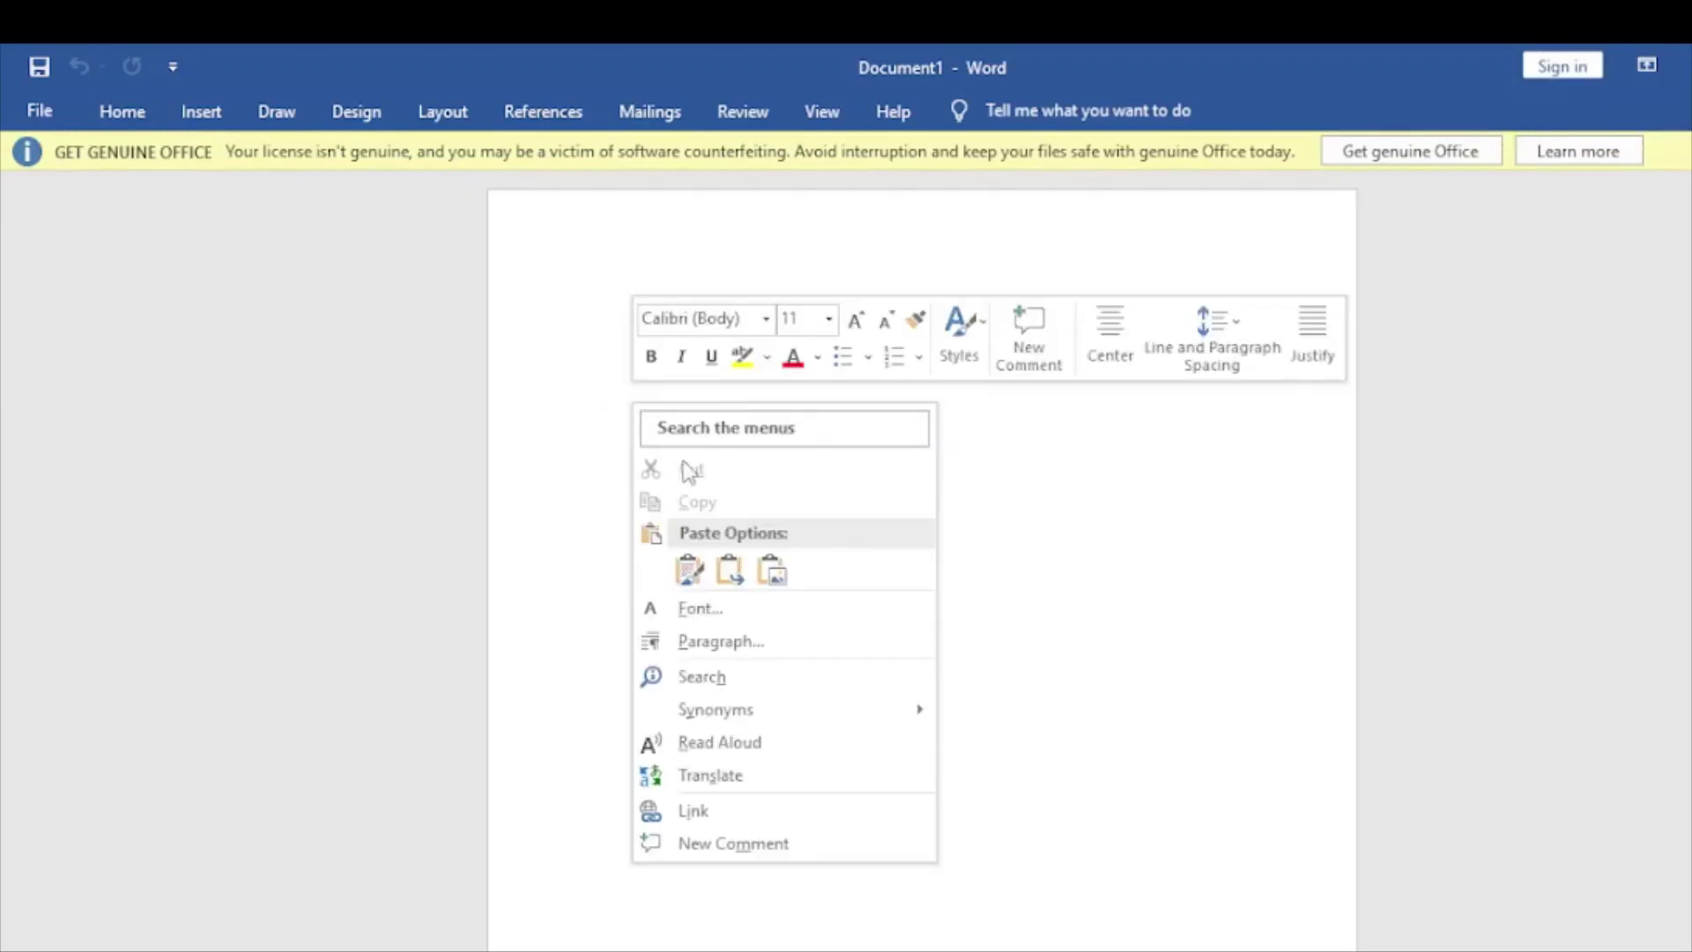
{"action": "left_click", "coordinate": [690, 571]}
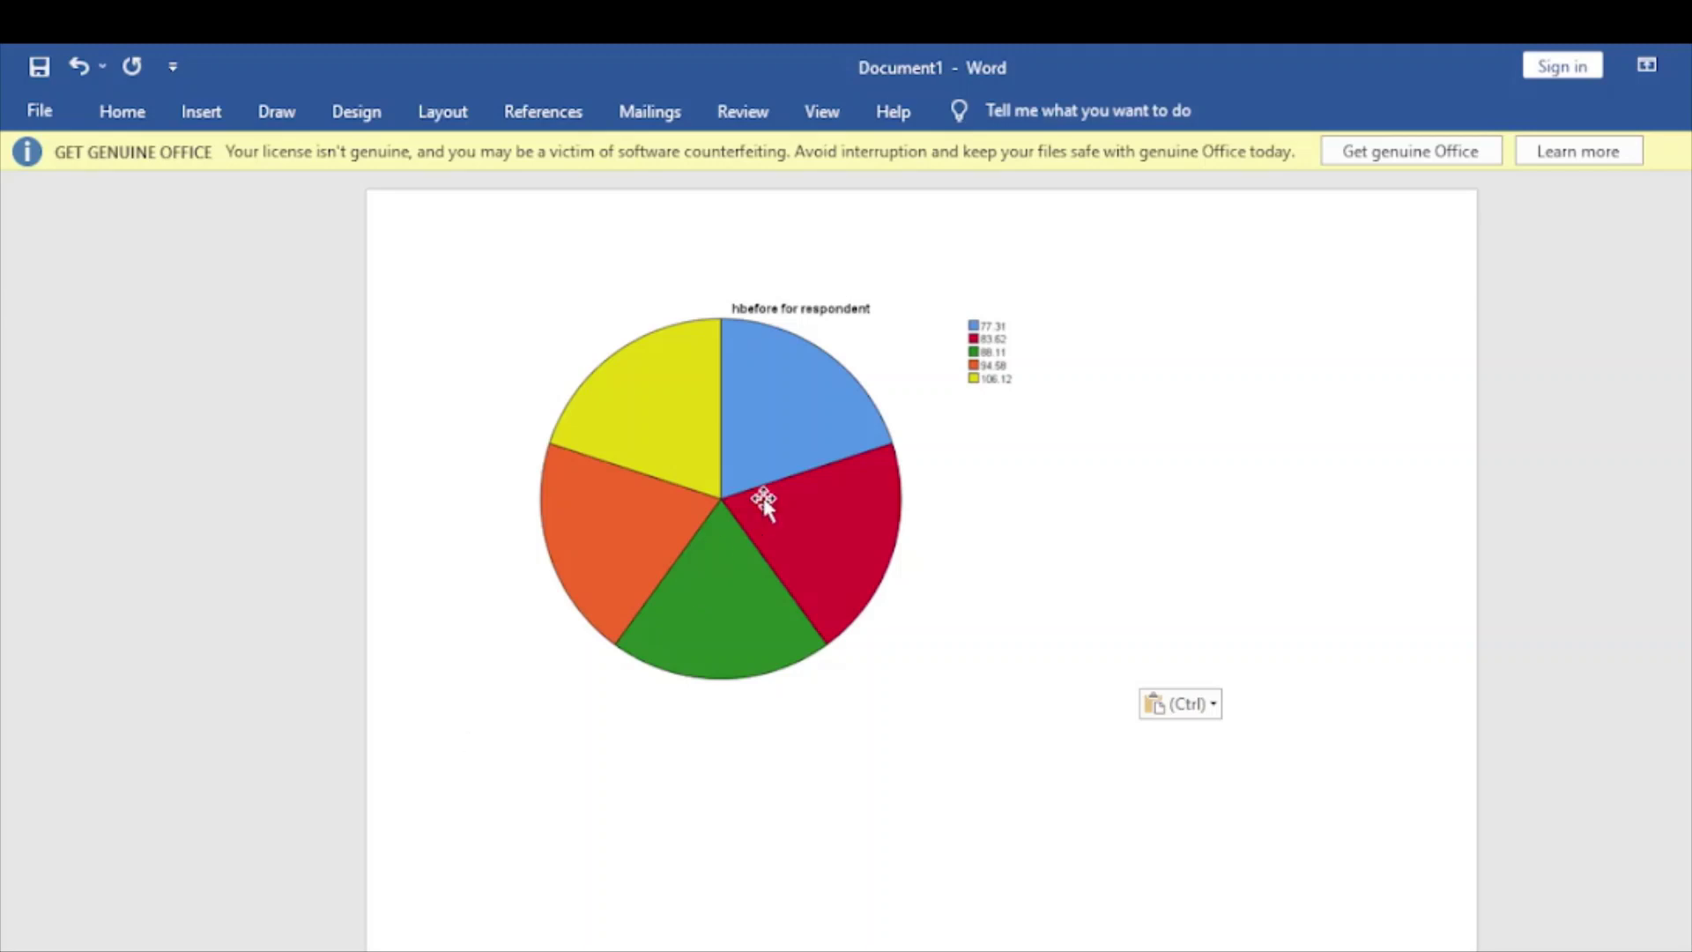
- Widen the pasted pie chart slightly by its side edge and deselect it
{"action": "mouse_move", "coordinate": [835, 555]}
{"action": "left_mouse_down"}
{"action": "mouse_move", "coordinate": [774, 464]}
{"action": "mouse_move", "coordinate": [813, 581]}
{"action": "mouse_move", "coordinate": [789, 536]}
{"action": "mouse_move", "coordinate": [839, 593]}
{"action": "mouse_move", "coordinate": [822, 577]}
{"action": "left_mouse_up"}
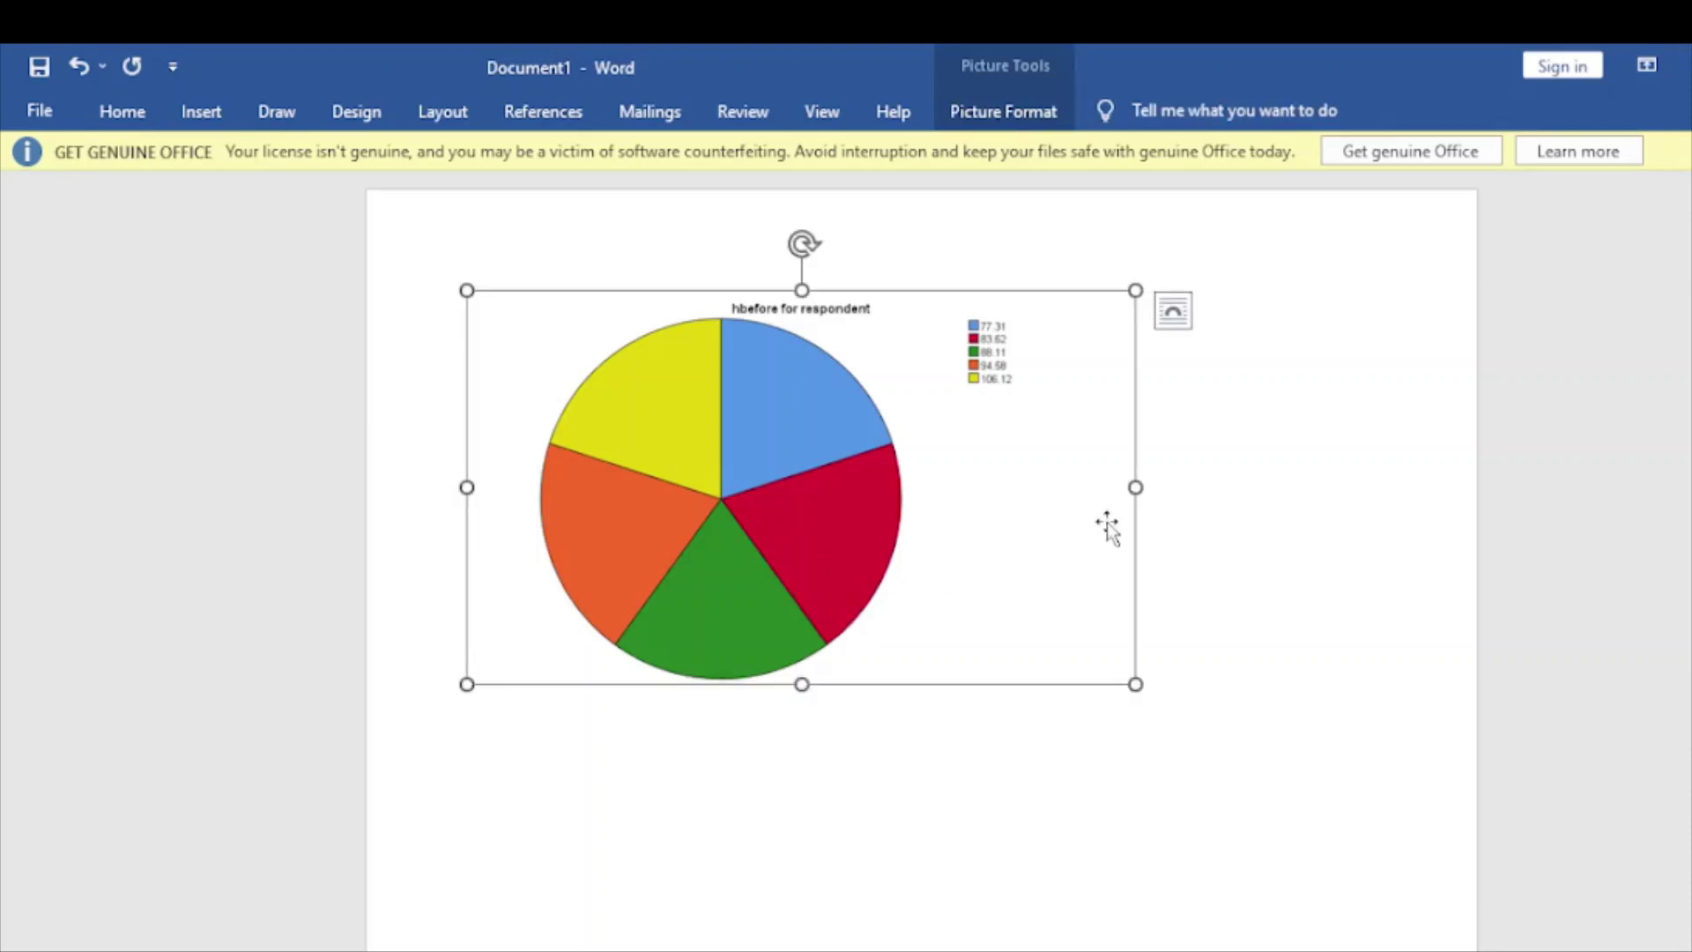
{"action": "left_click_drag", "start_coordinate": [1137, 489], "coordinate": [1193, 502]}
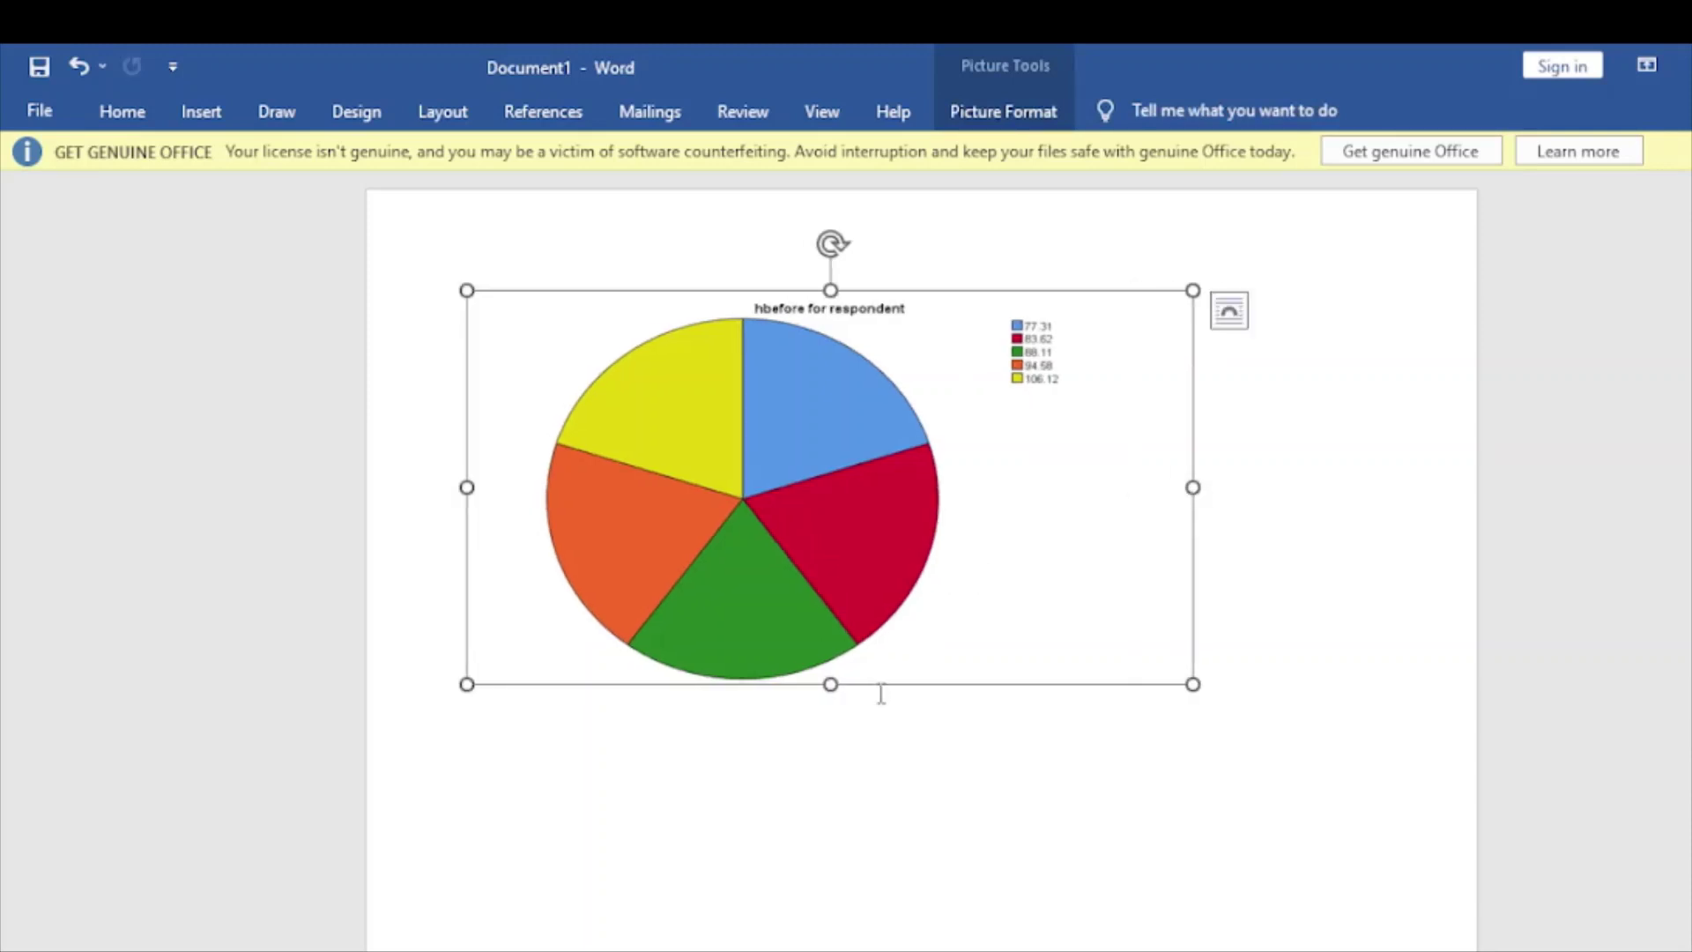
{"action": "left_click", "coordinate": [811, 884]}
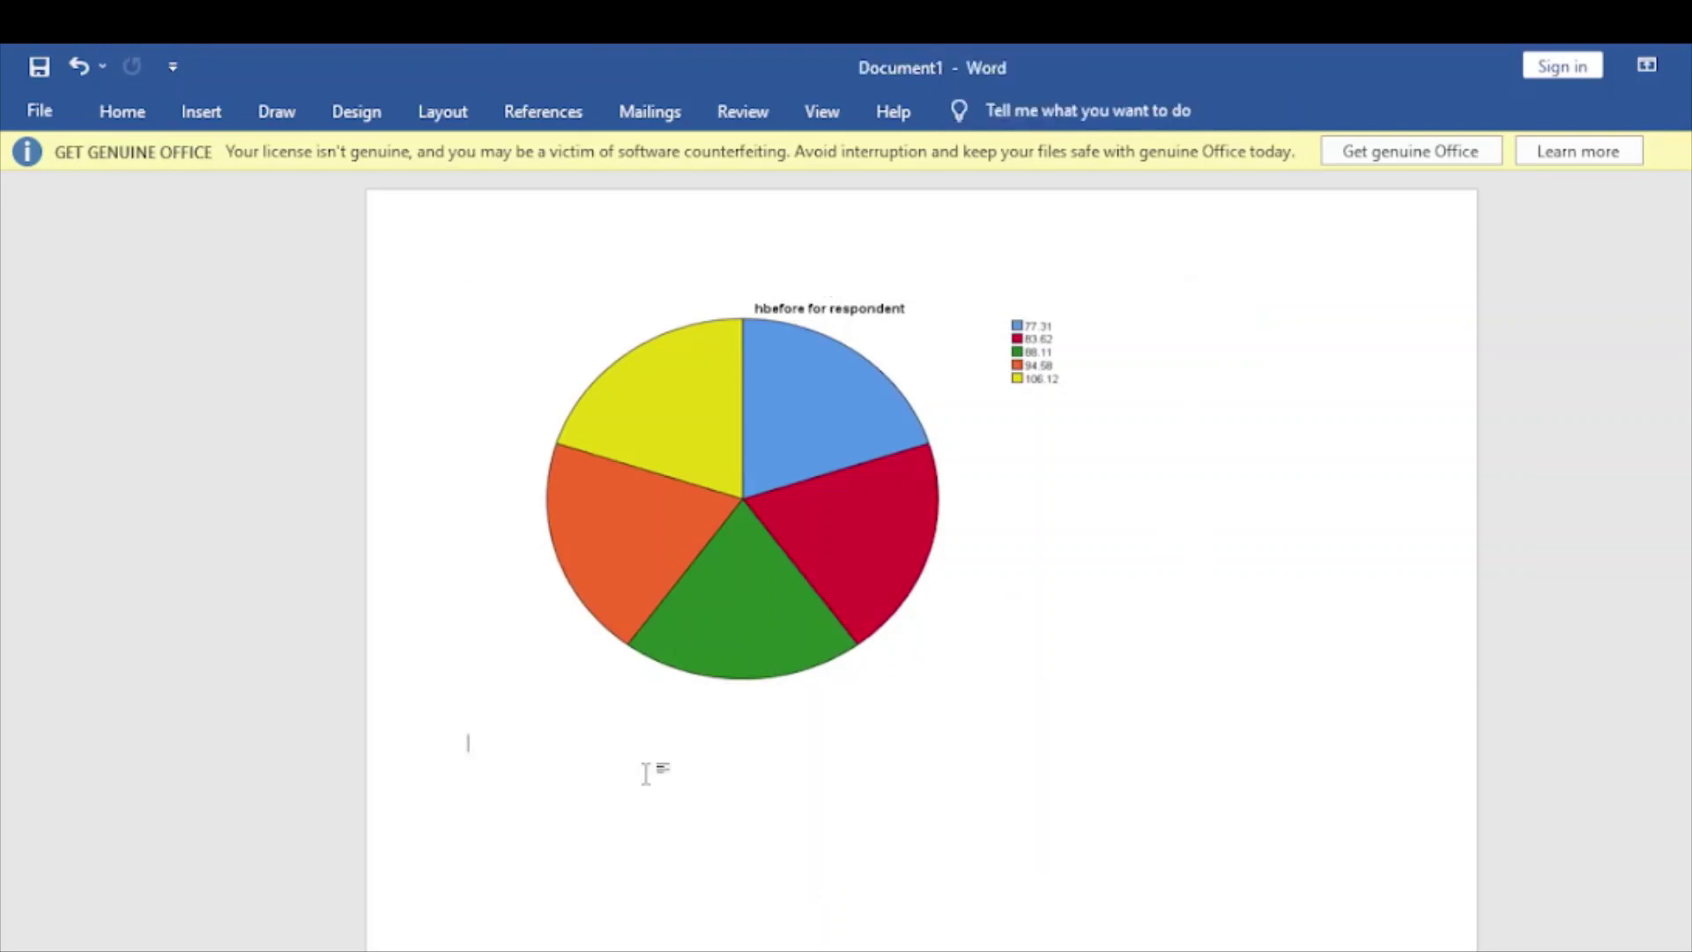
- Switch back to the HORMONE.sav data in SPSS and start another Frequencies analysis
{"action": "mouse_move", "coordinate": [1463, 950]}
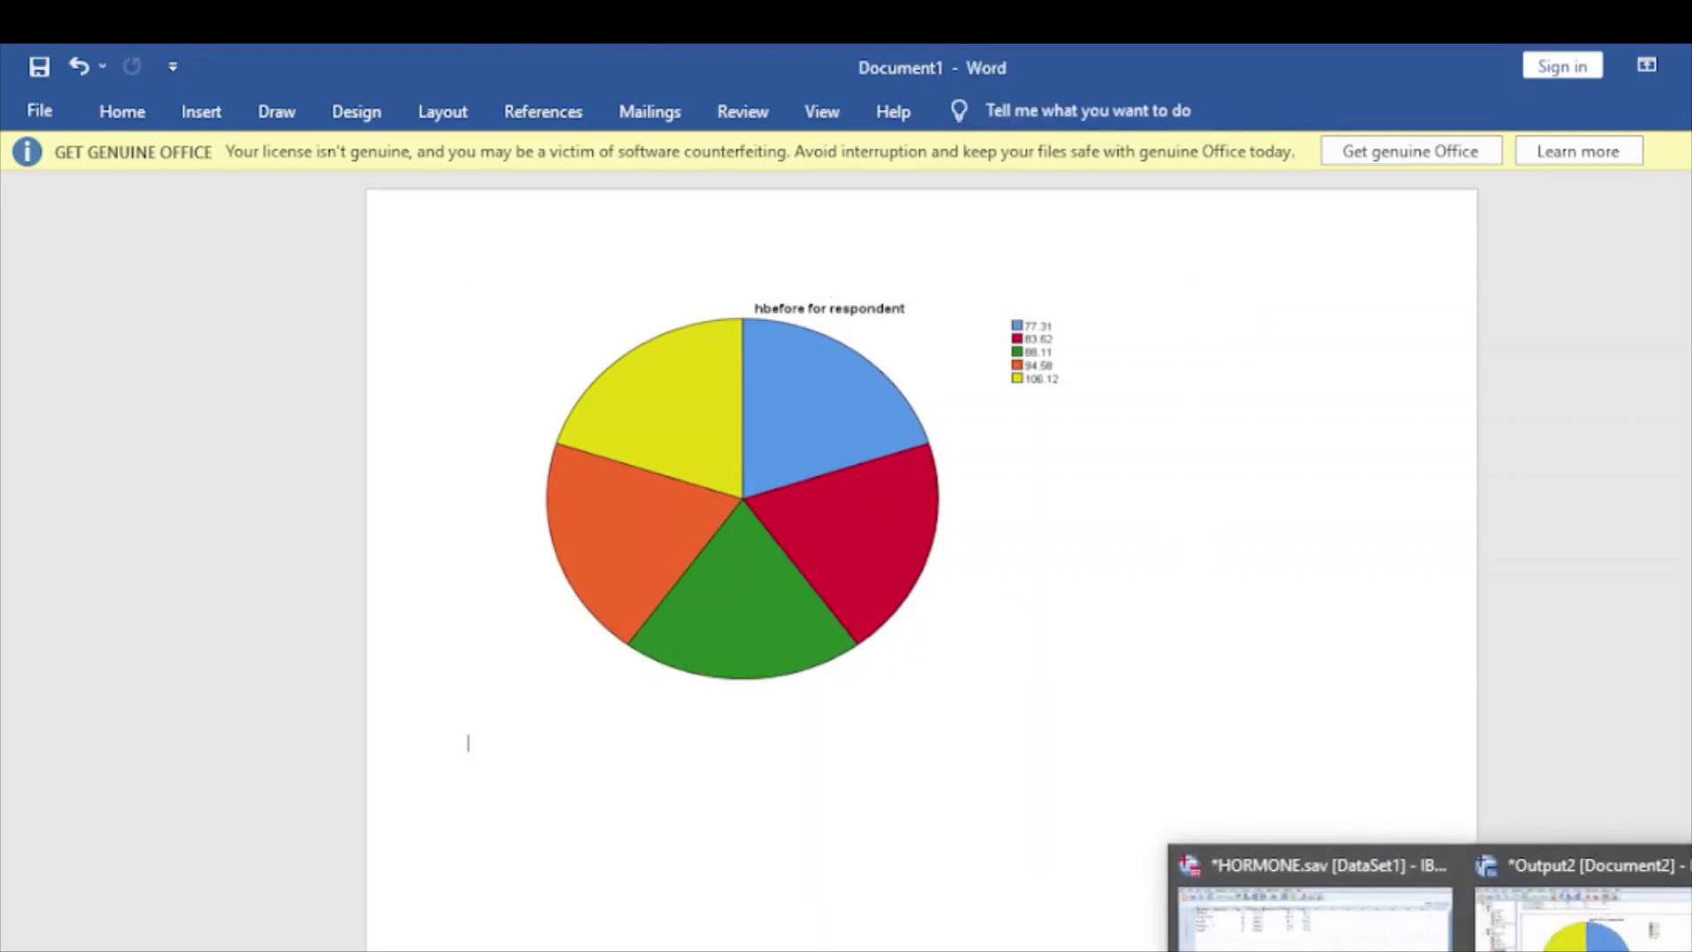
{"action": "left_click", "coordinate": [1582, 916]}
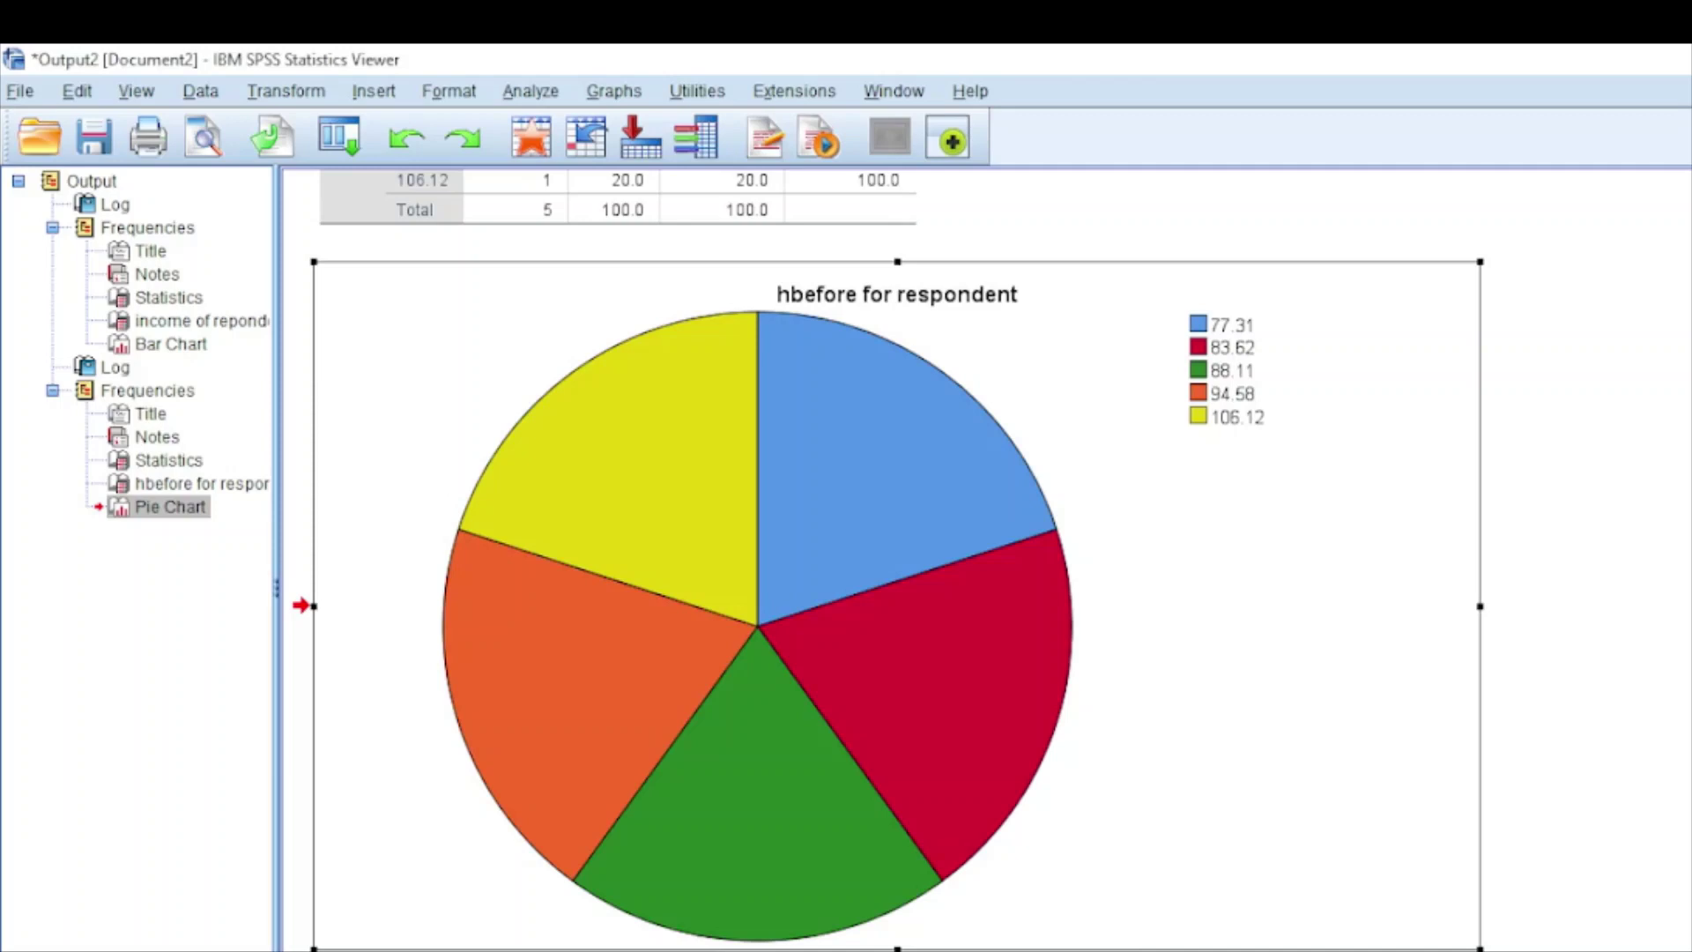
{"action": "mouse_move", "coordinate": [1410, 947]}
{"action": "left_click", "coordinate": [1317, 908]}
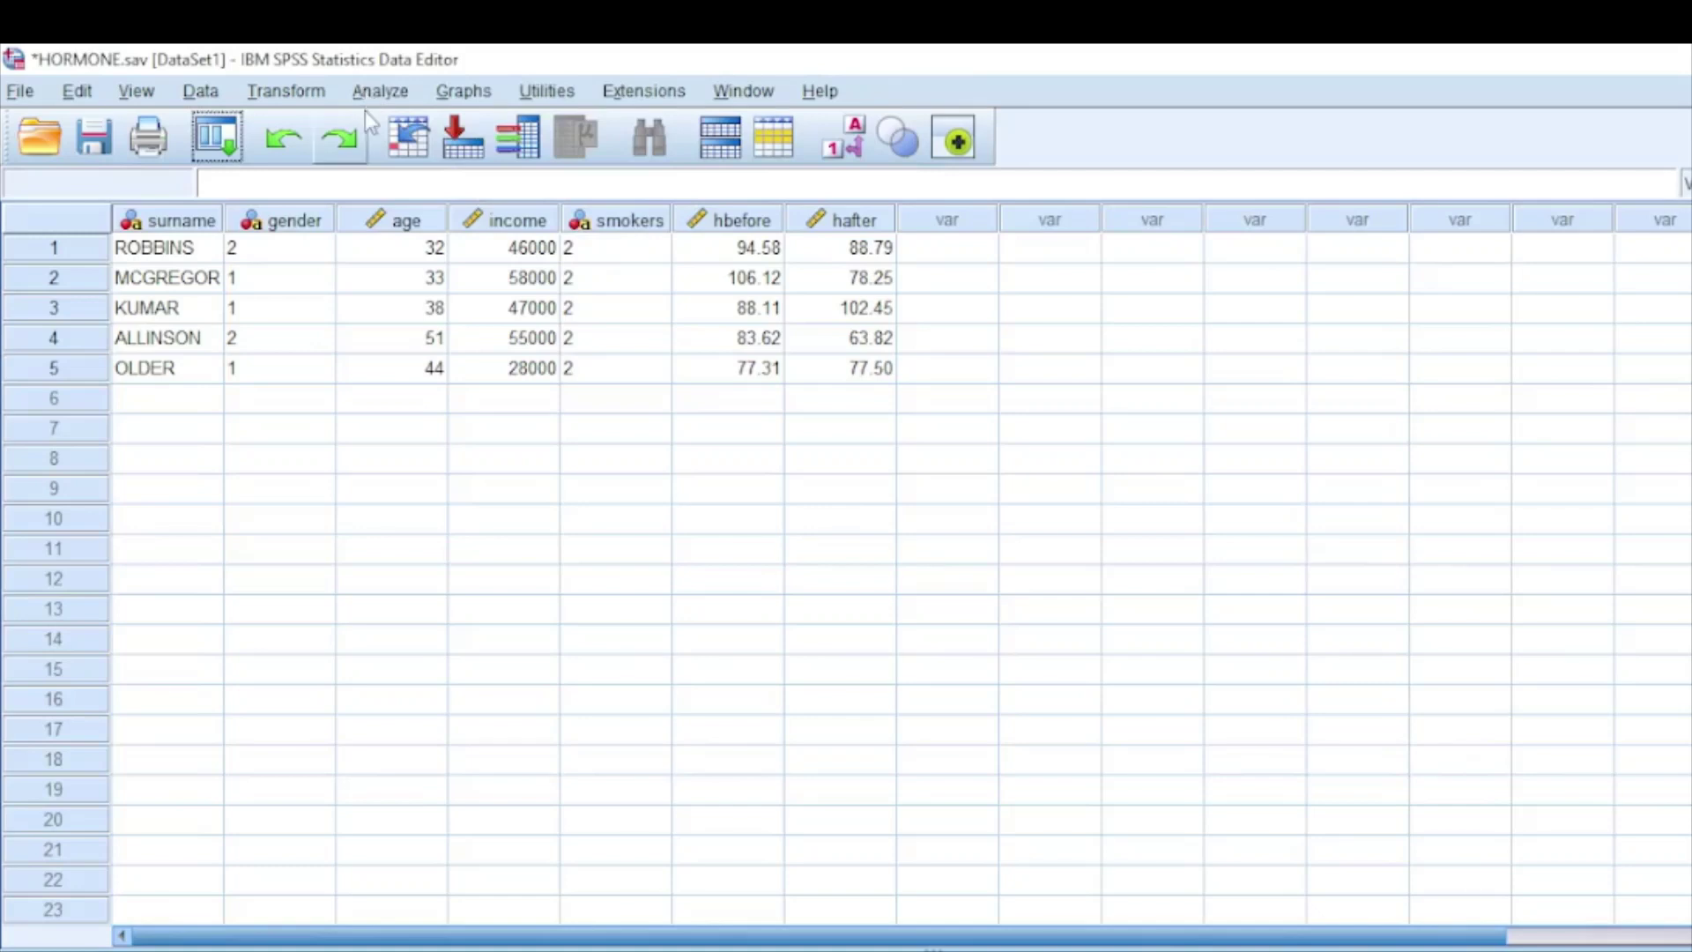
{"action": "left_click", "coordinate": [388, 91]}
{"action": "mouse_move", "coordinate": [488, 162]}
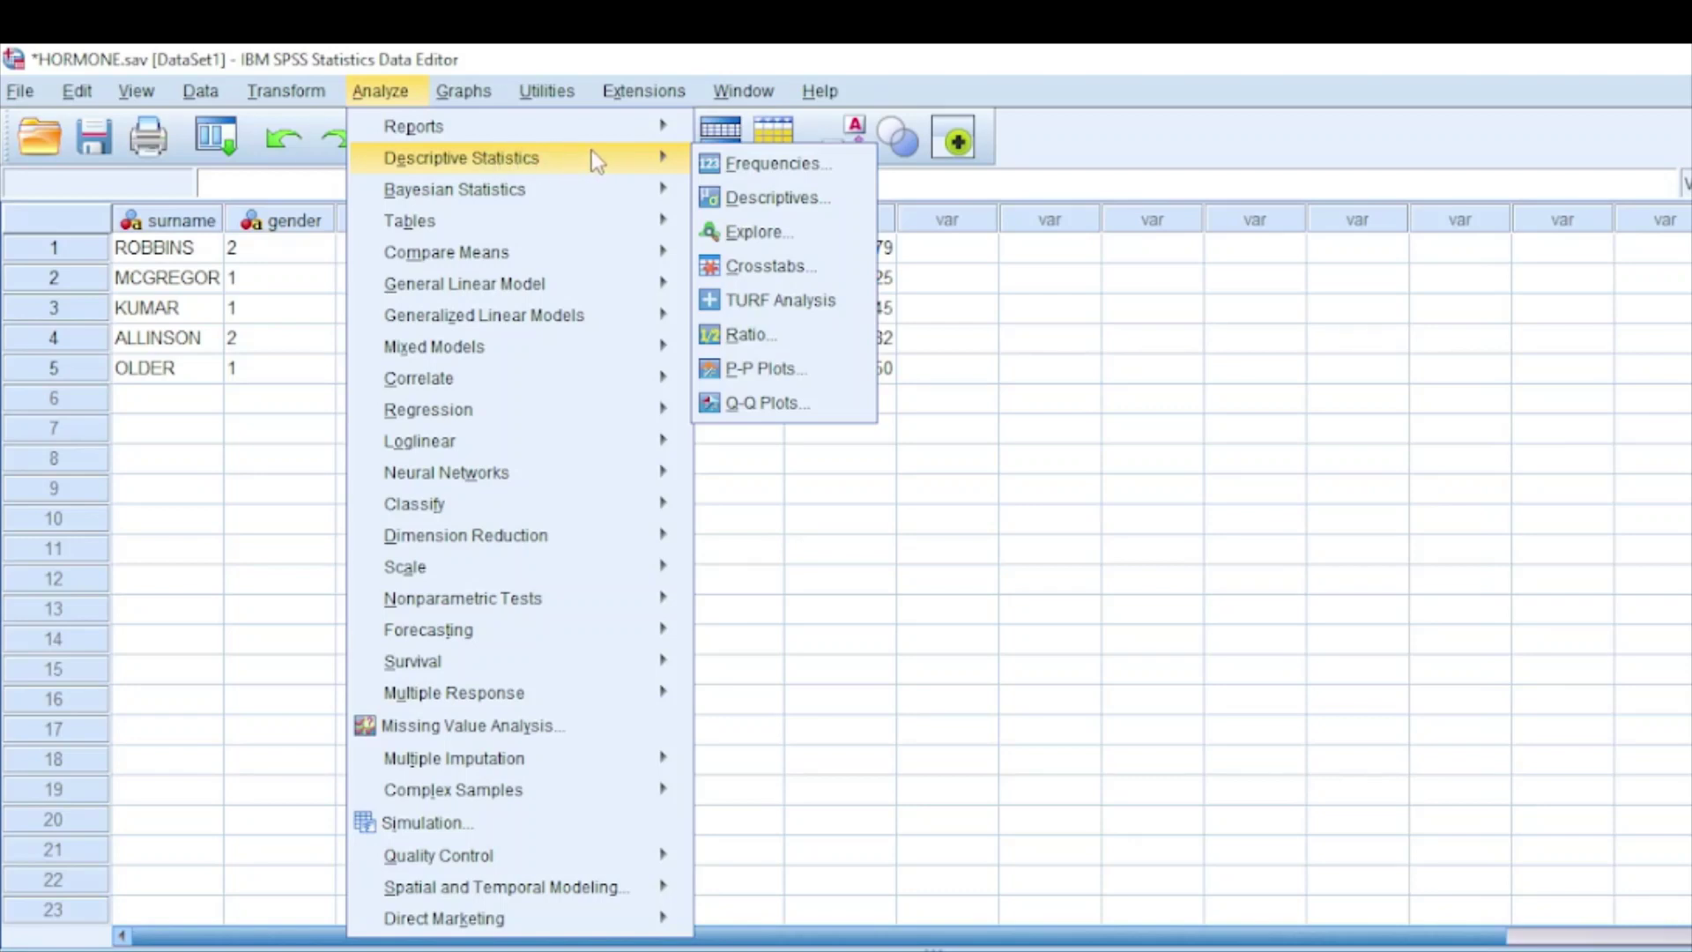
{"action": "left_click", "coordinate": [709, 165]}
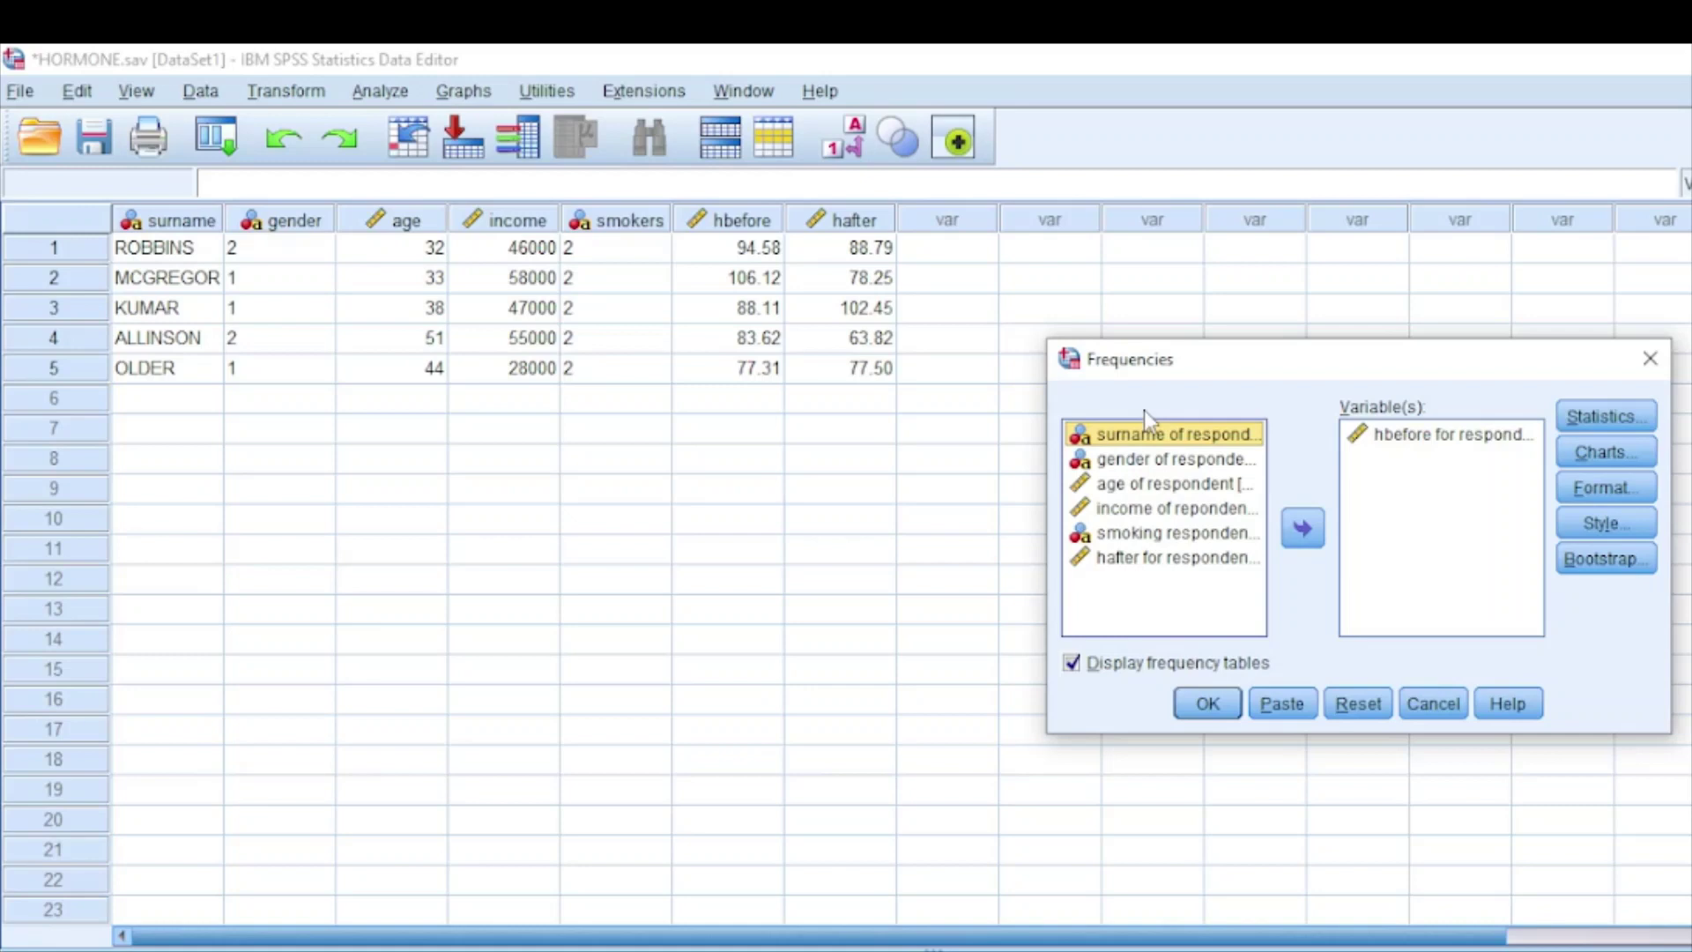
- Replace the hbefore variable with age of respondent in the frequency analysis list
{"action": "left_click", "coordinate": [1160, 483]}
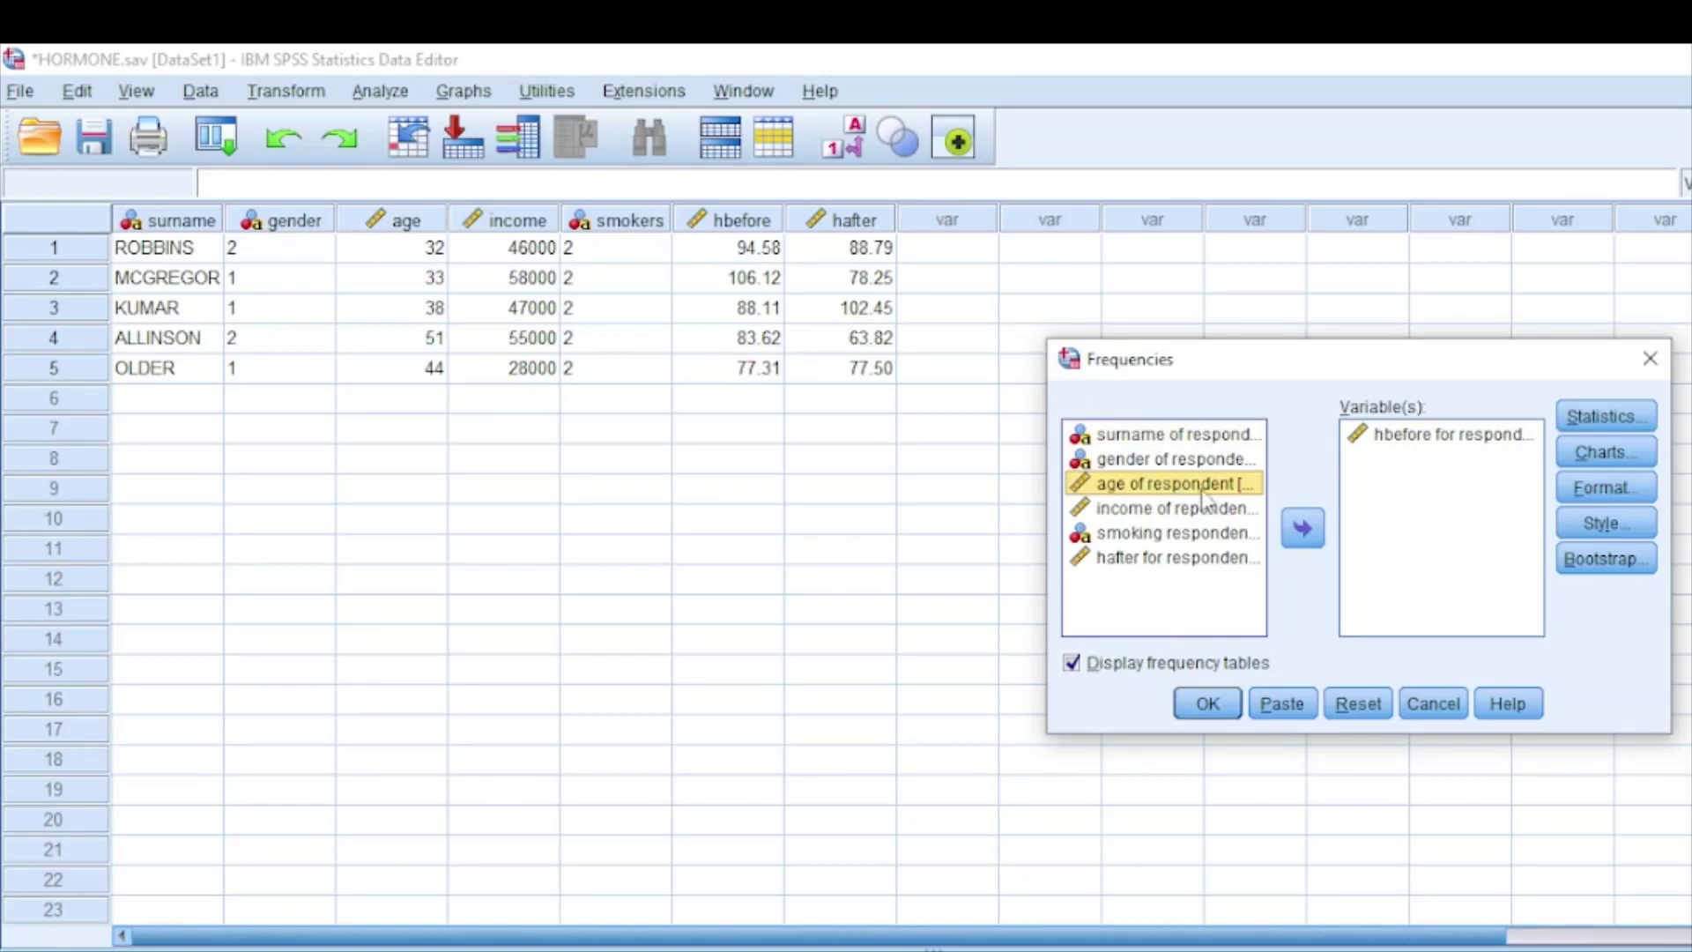
{"action": "left_click", "coordinate": [1454, 433]}
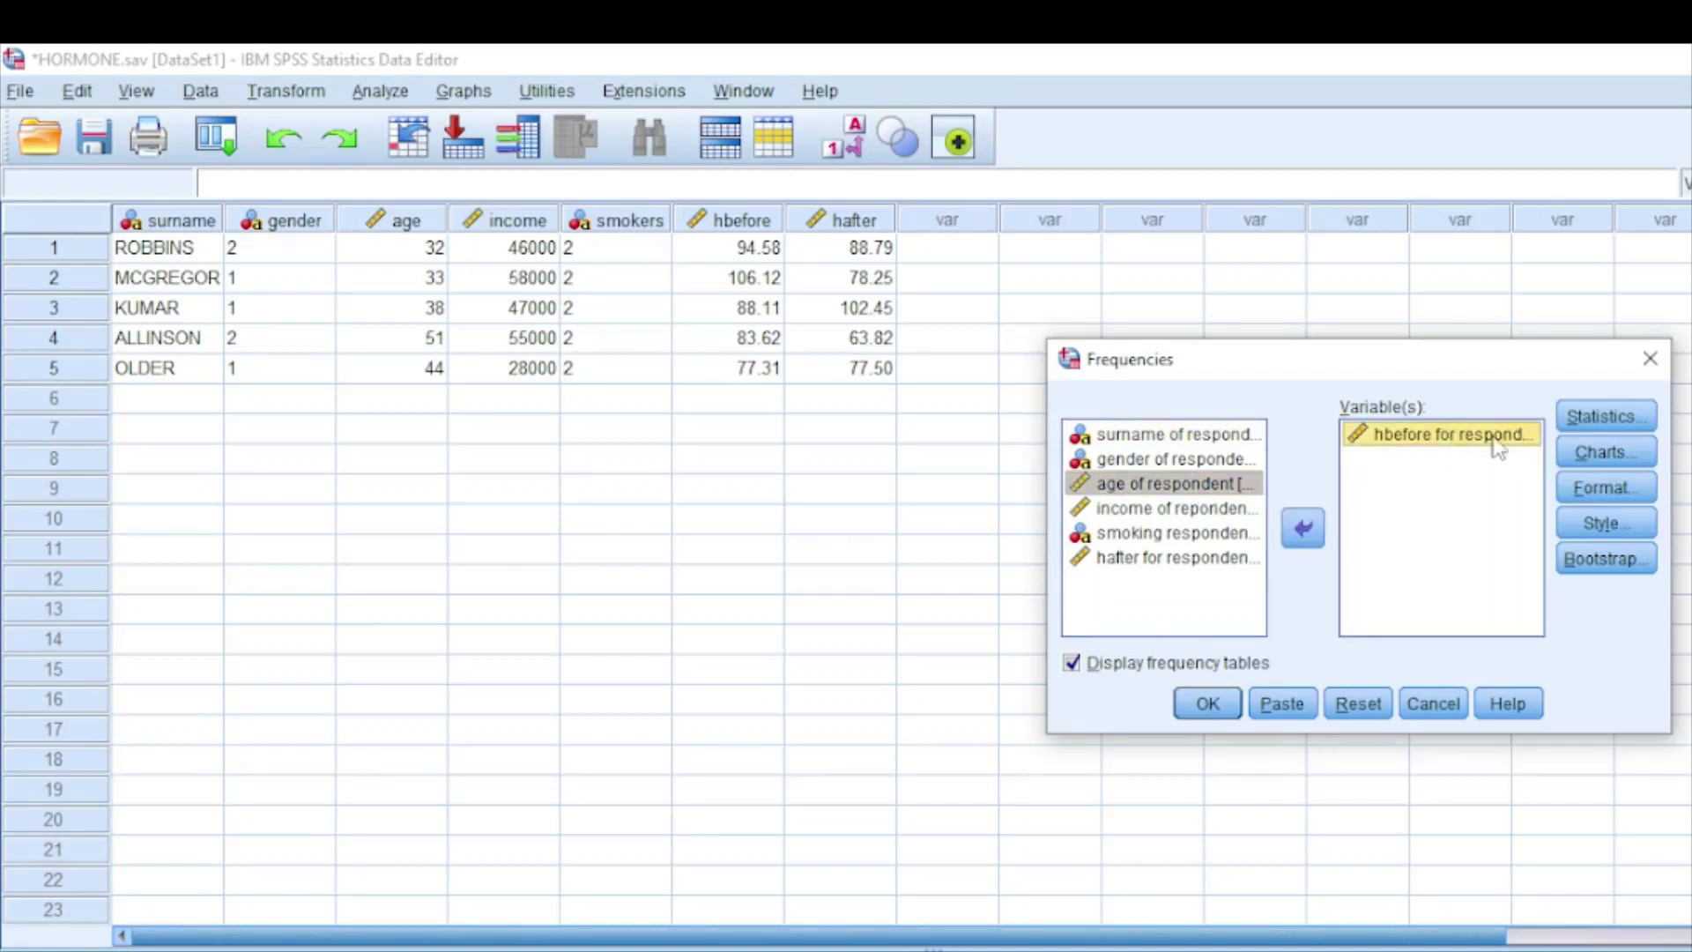
{"action": "left_click", "coordinate": [1311, 528]}
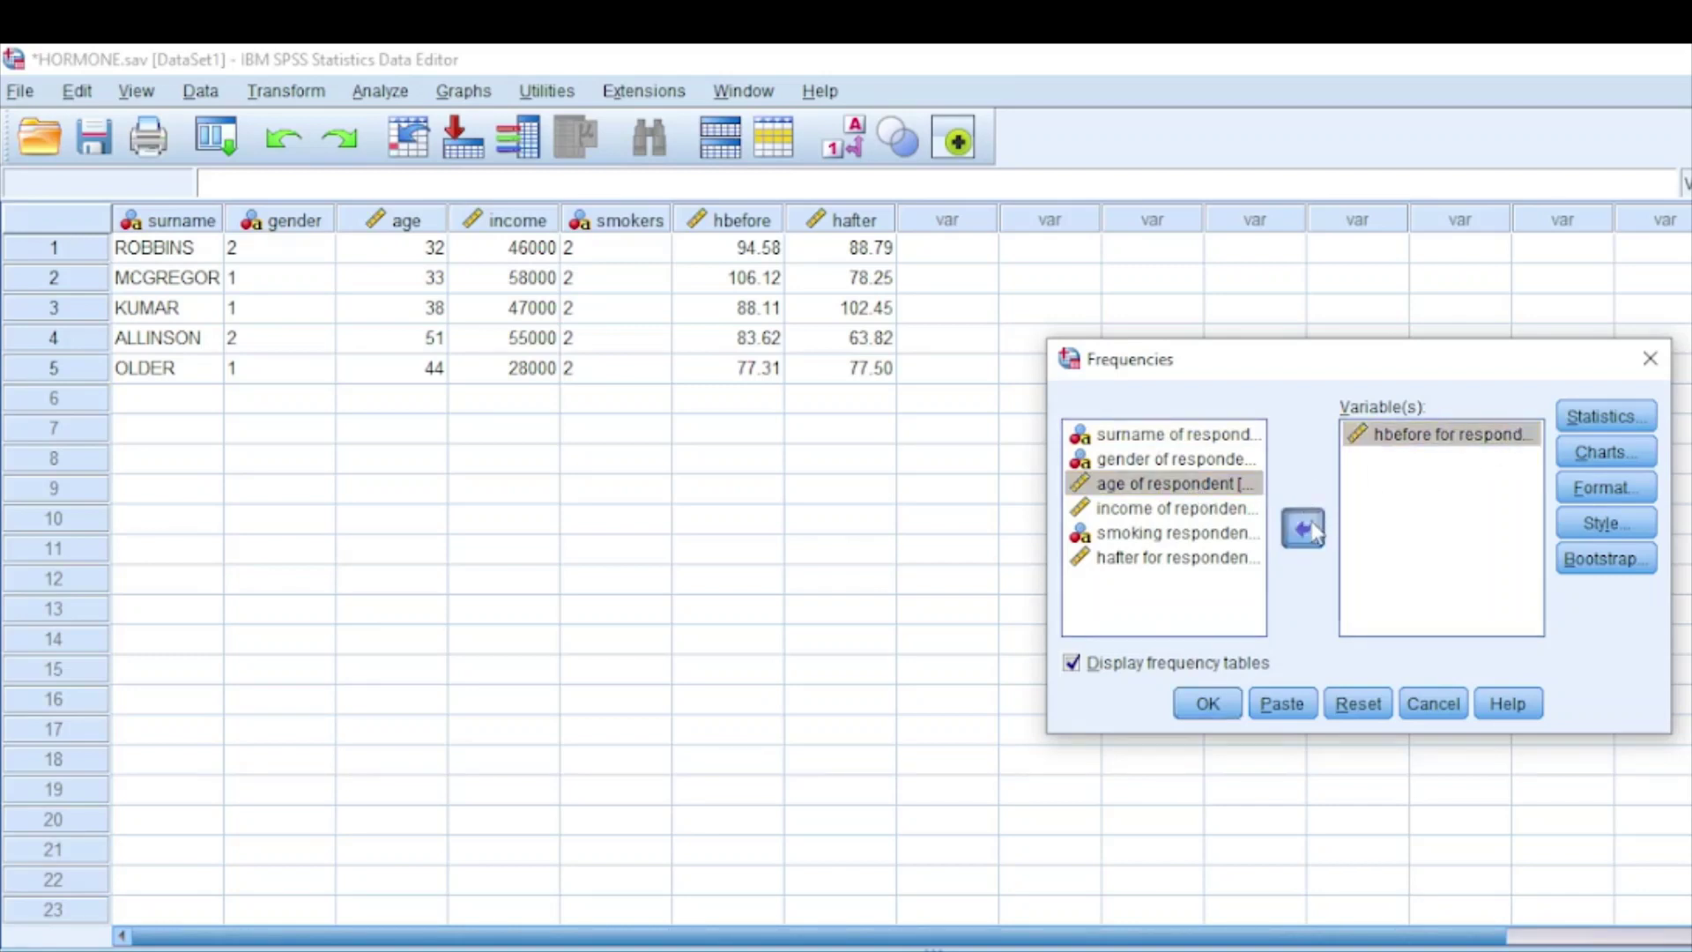
{"action": "left_click", "coordinate": [1216, 485]}
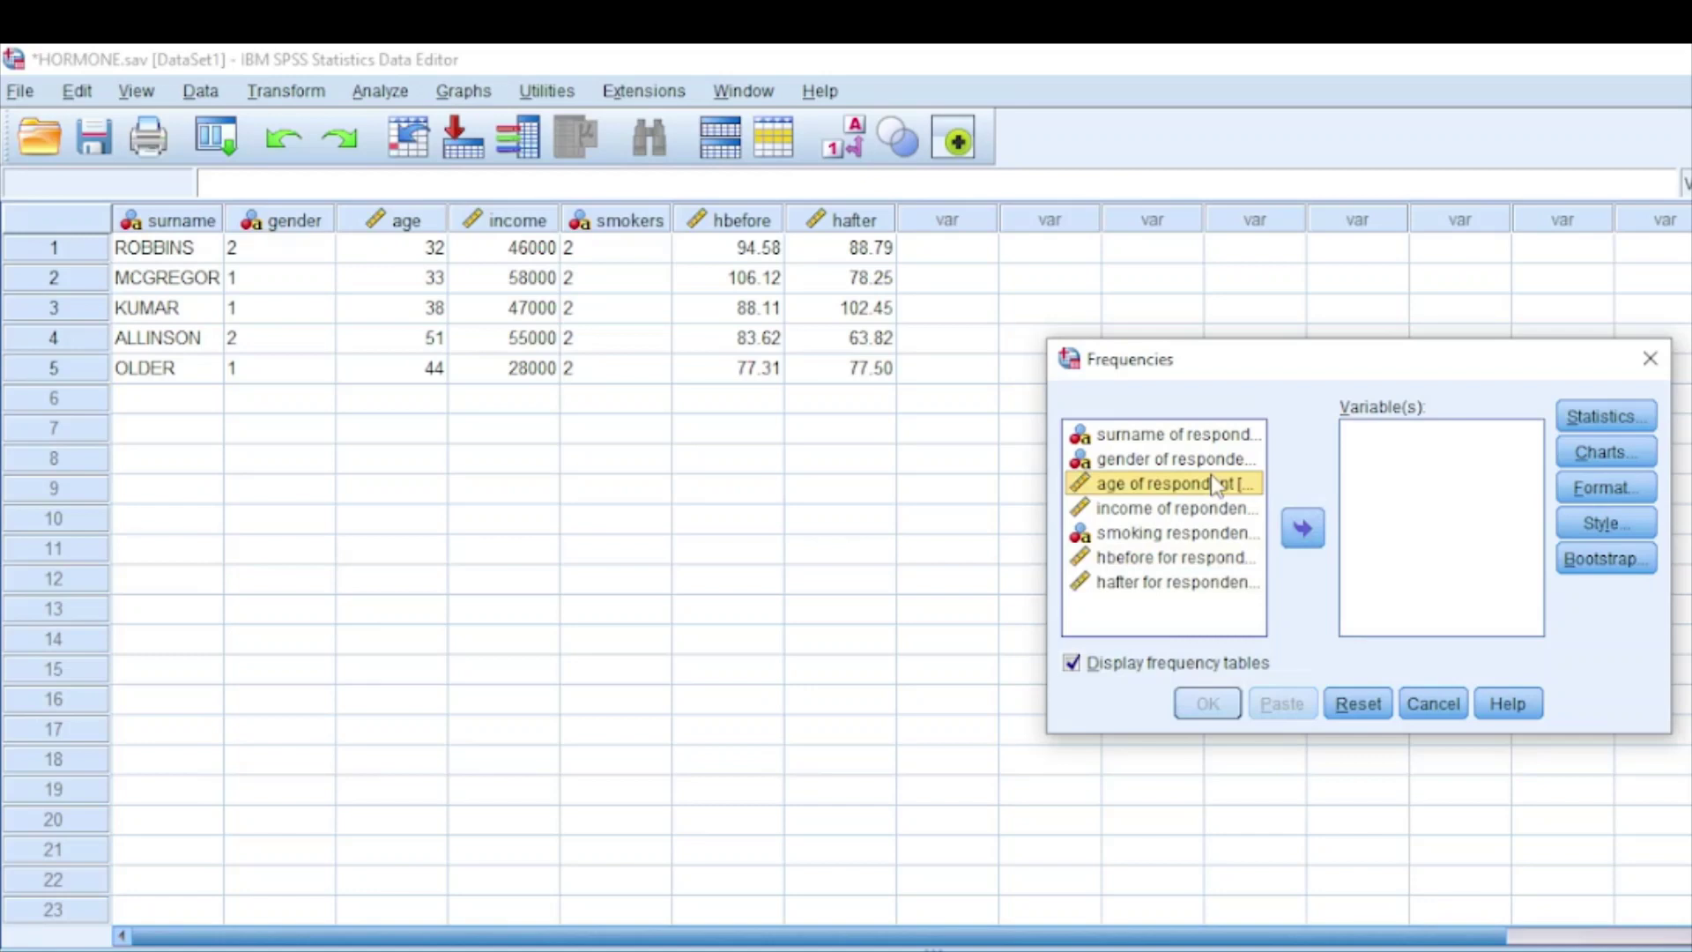
{"action": "left_click", "coordinate": [1311, 539]}
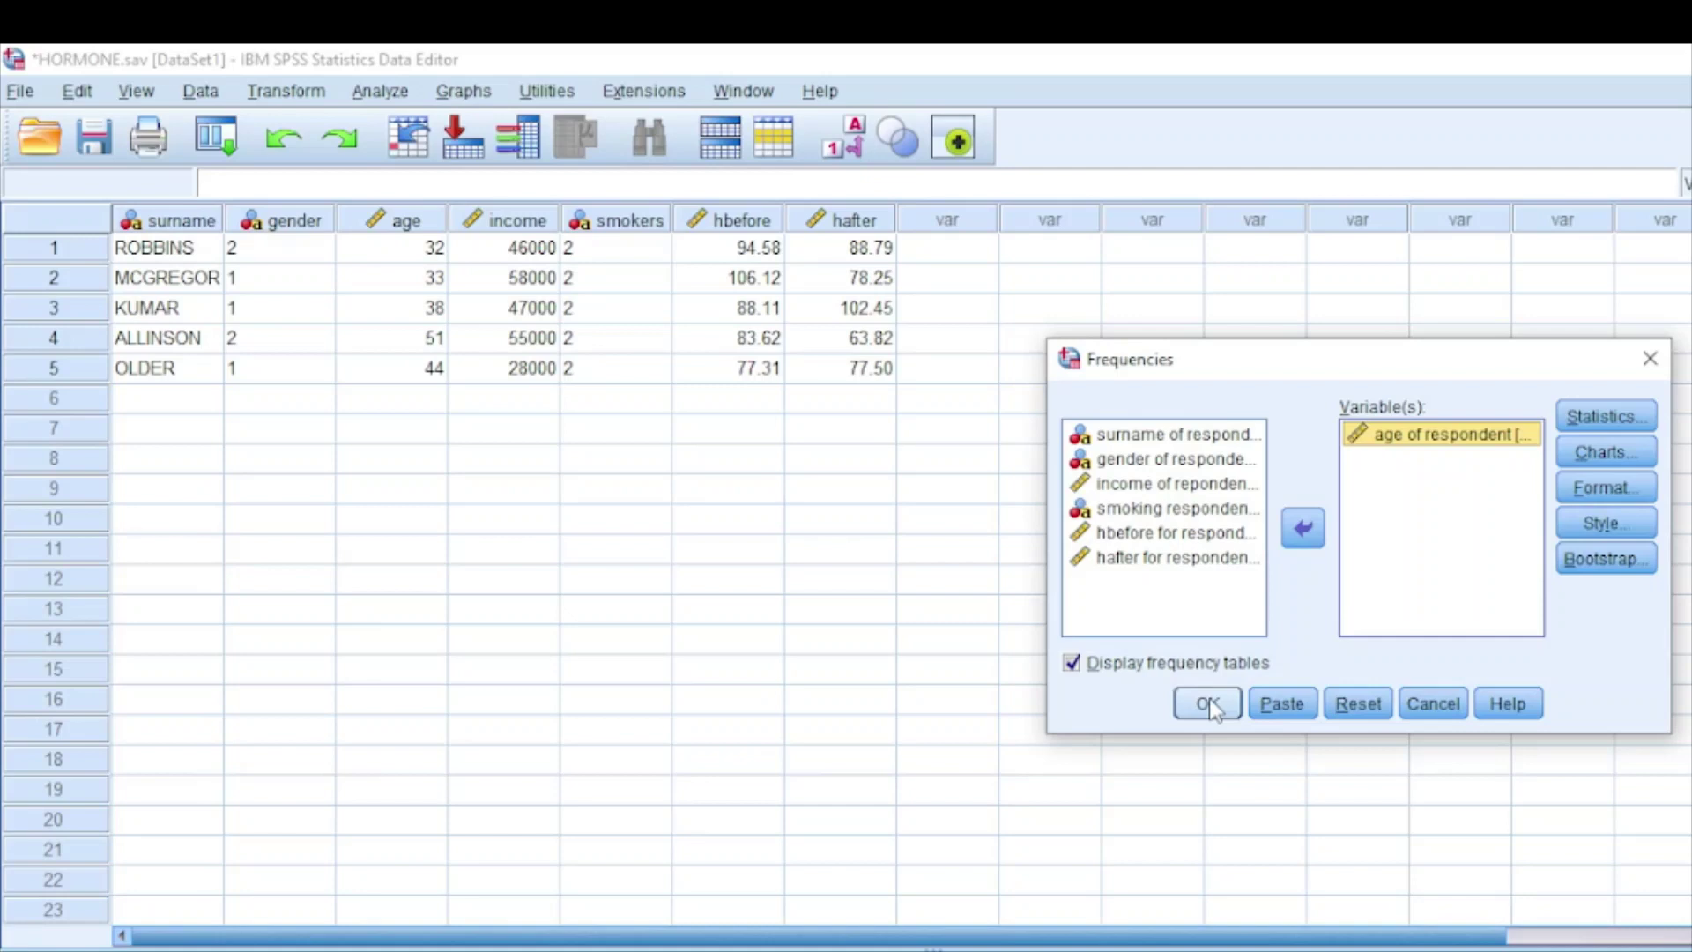
- Set the chart type to histograms with the normal curve shown, and run the frequency analysis for age
{"action": "left_click", "coordinate": [1612, 456]}
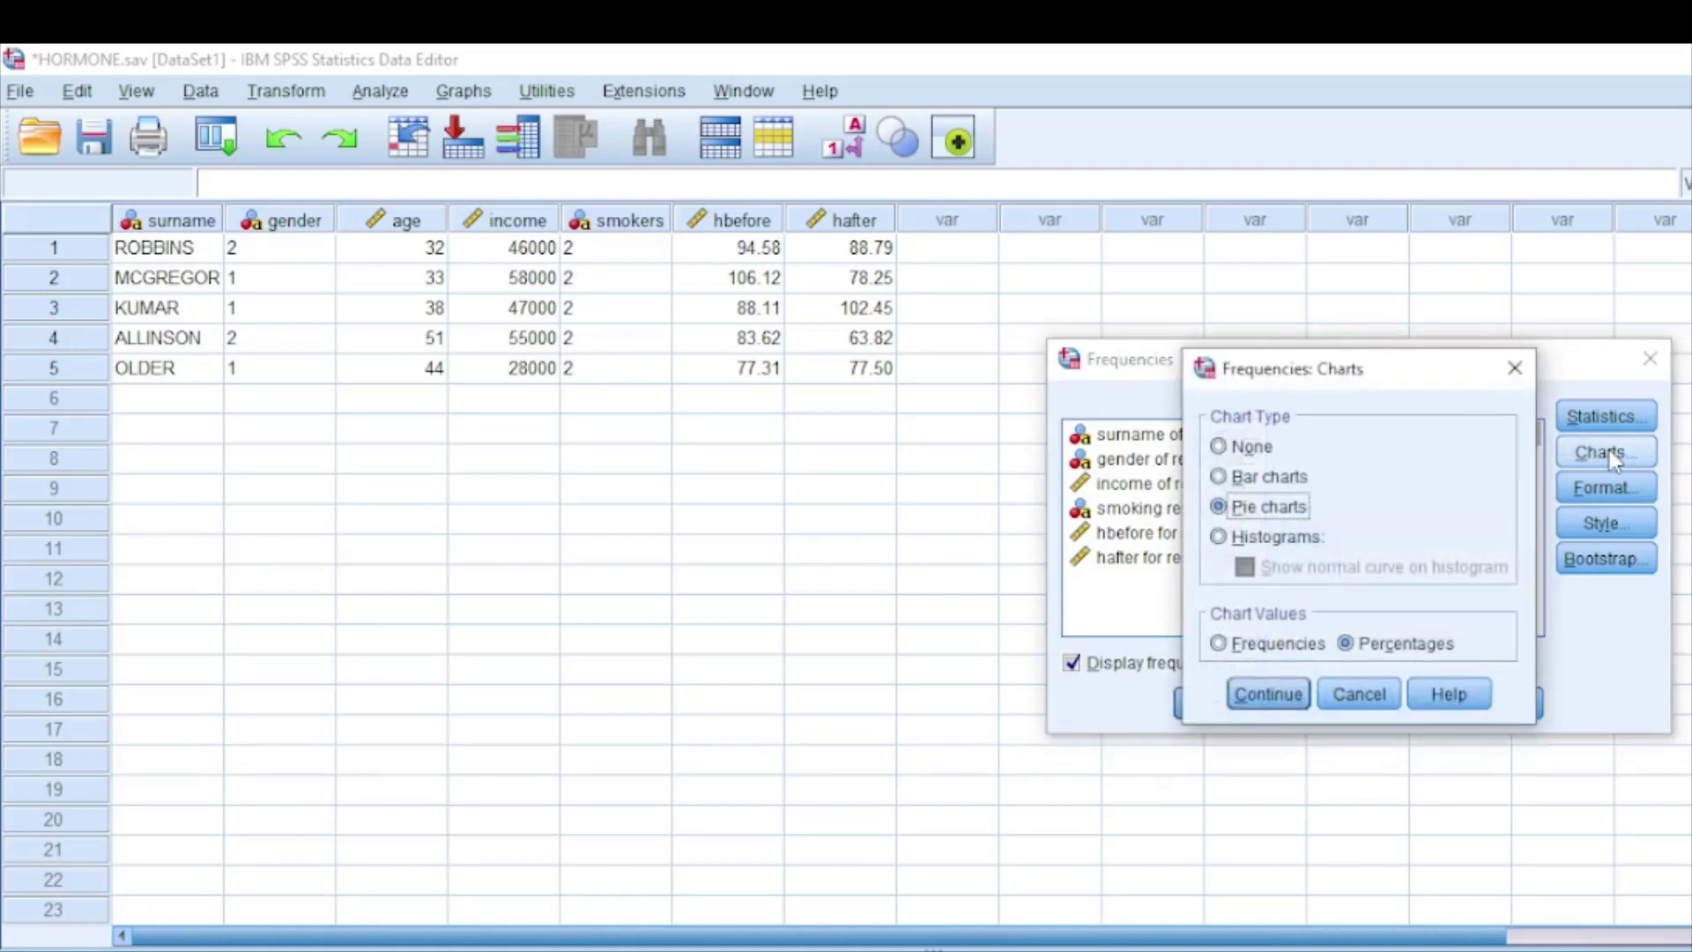
{"action": "left_click", "coordinate": [1220, 538]}
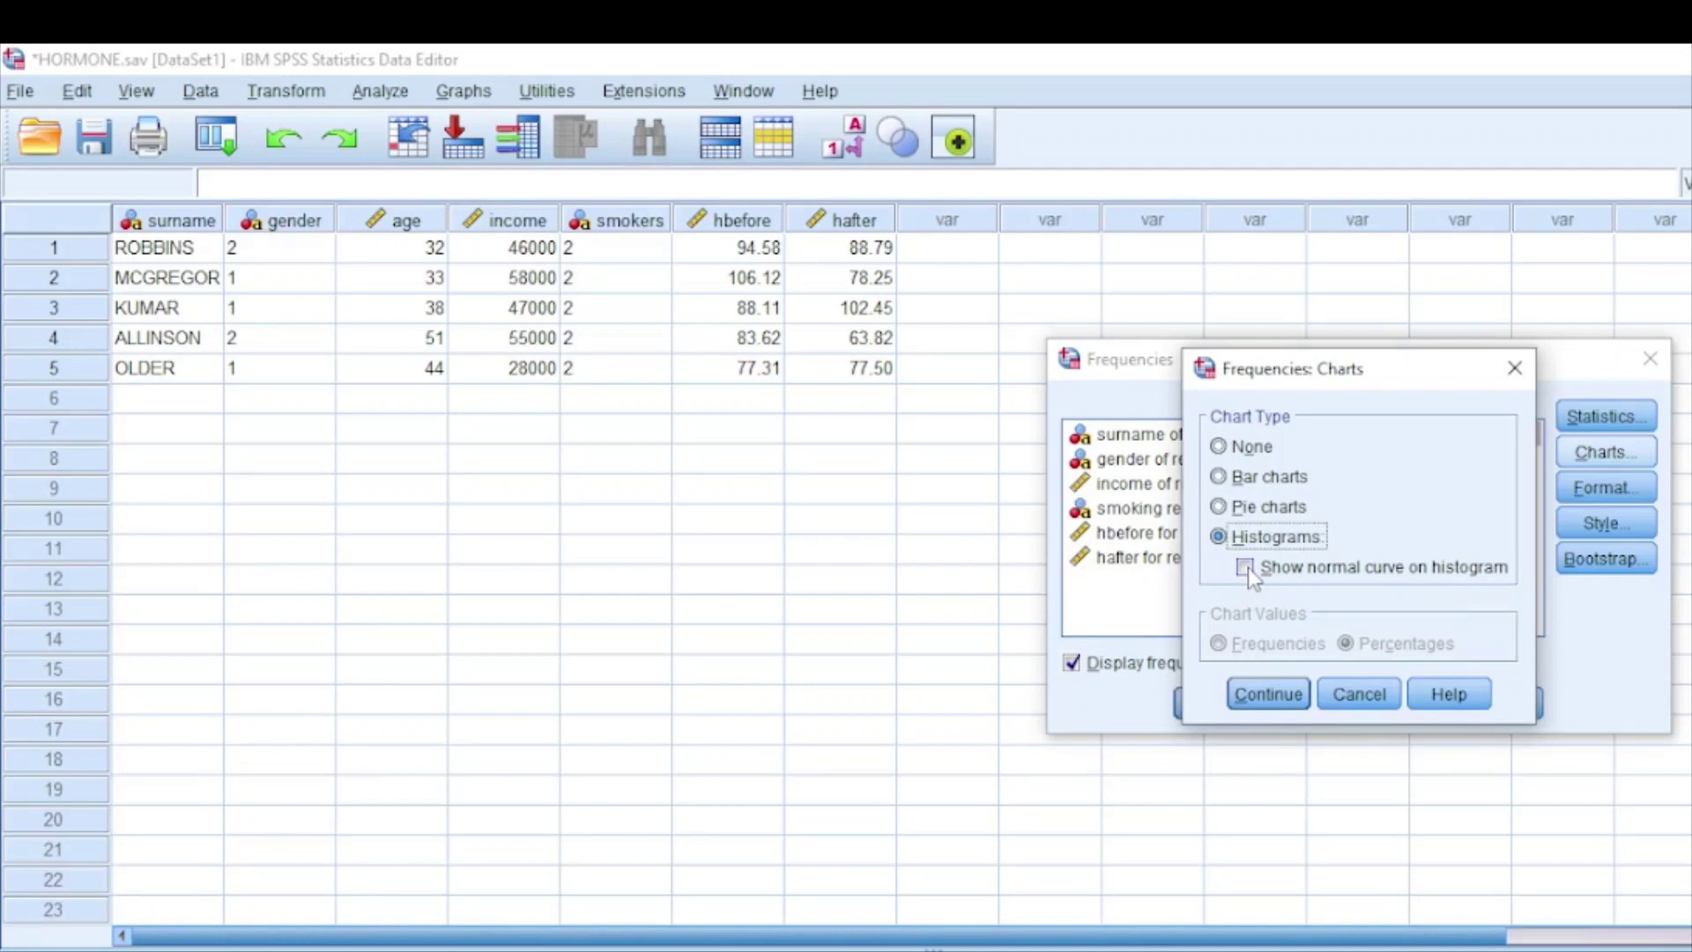
{"action": "left_click", "coordinate": [1245, 568]}
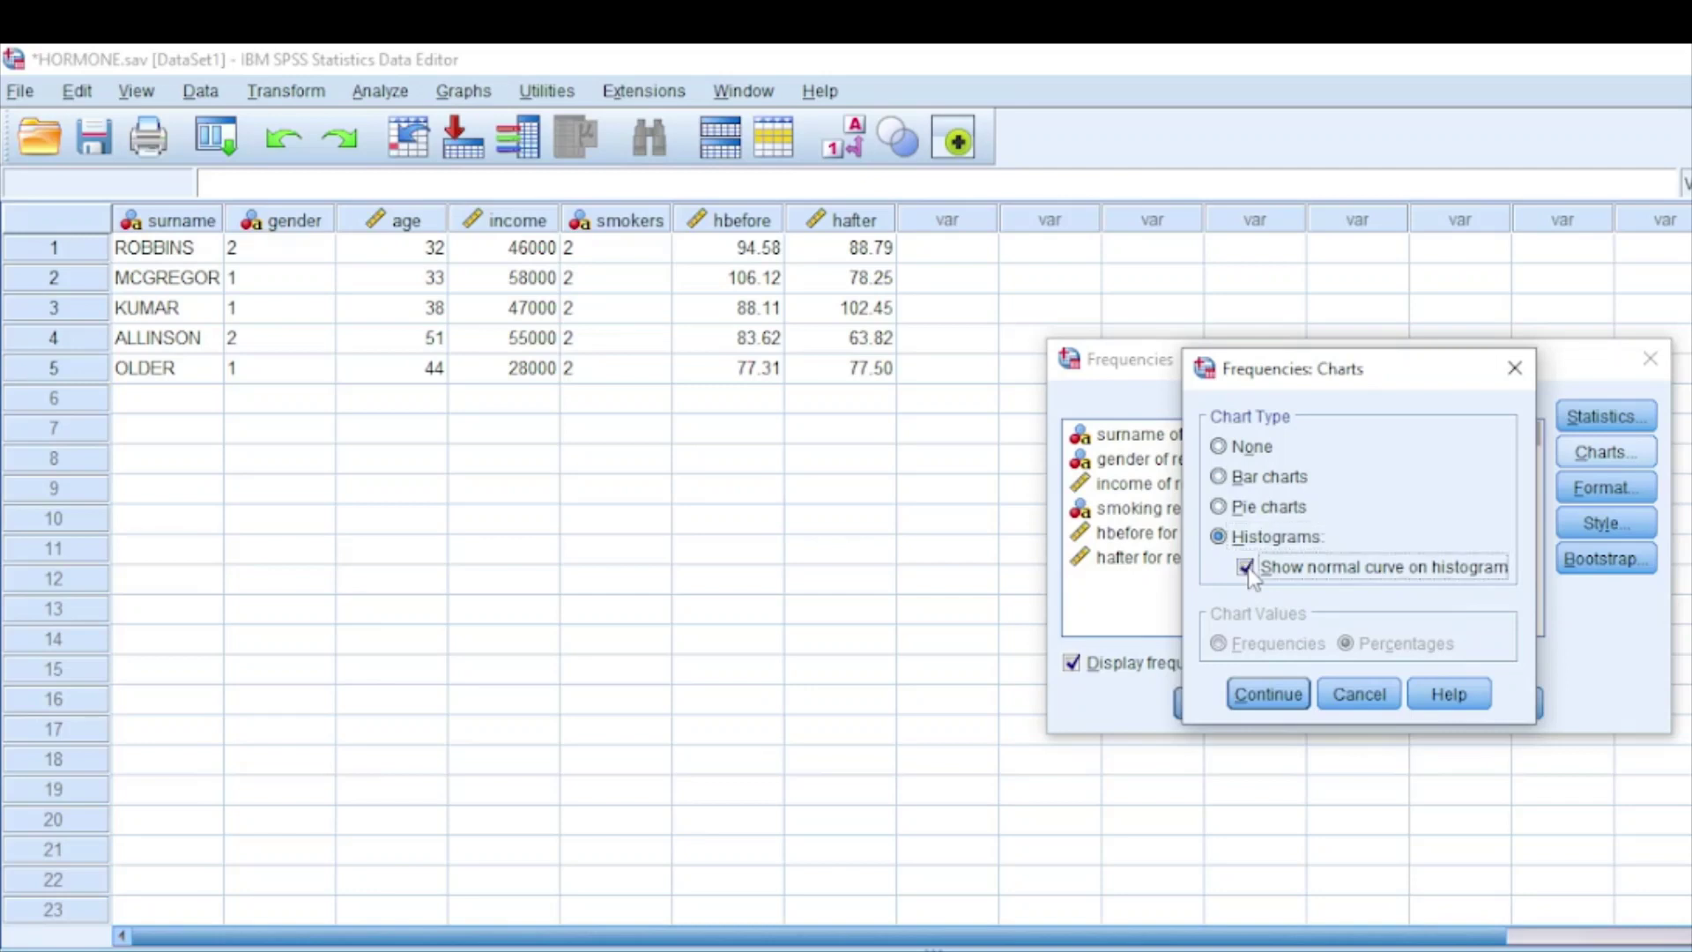
{"action": "left_click", "coordinate": [1269, 701]}
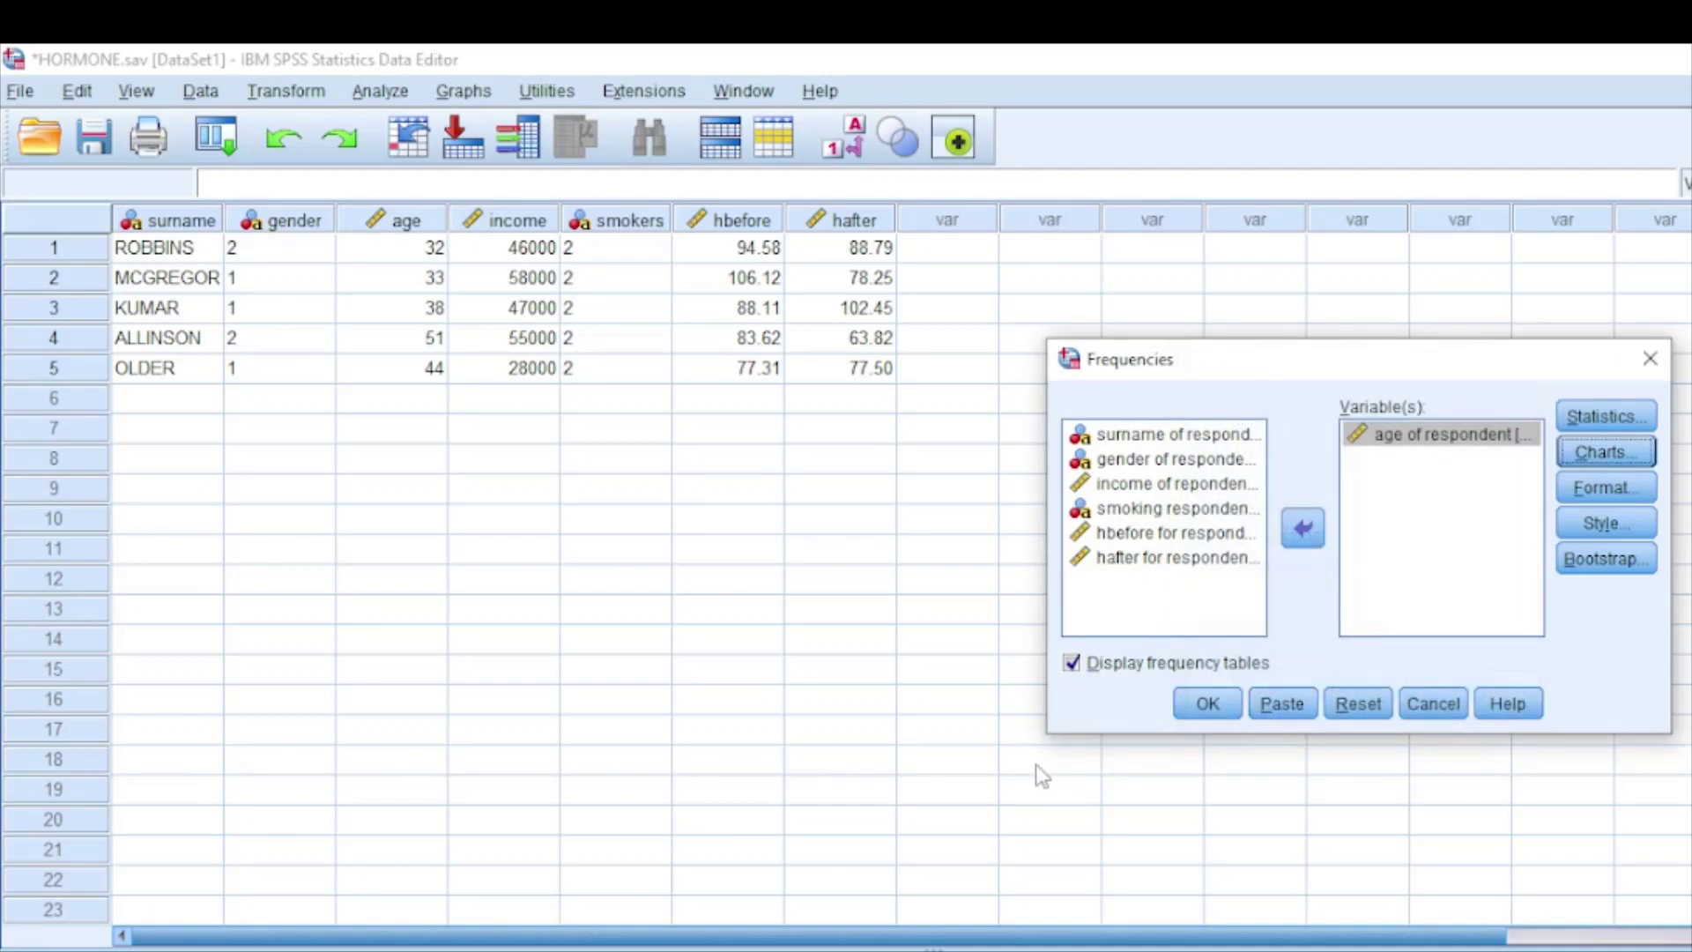
{"action": "left_click", "coordinate": [1225, 700]}
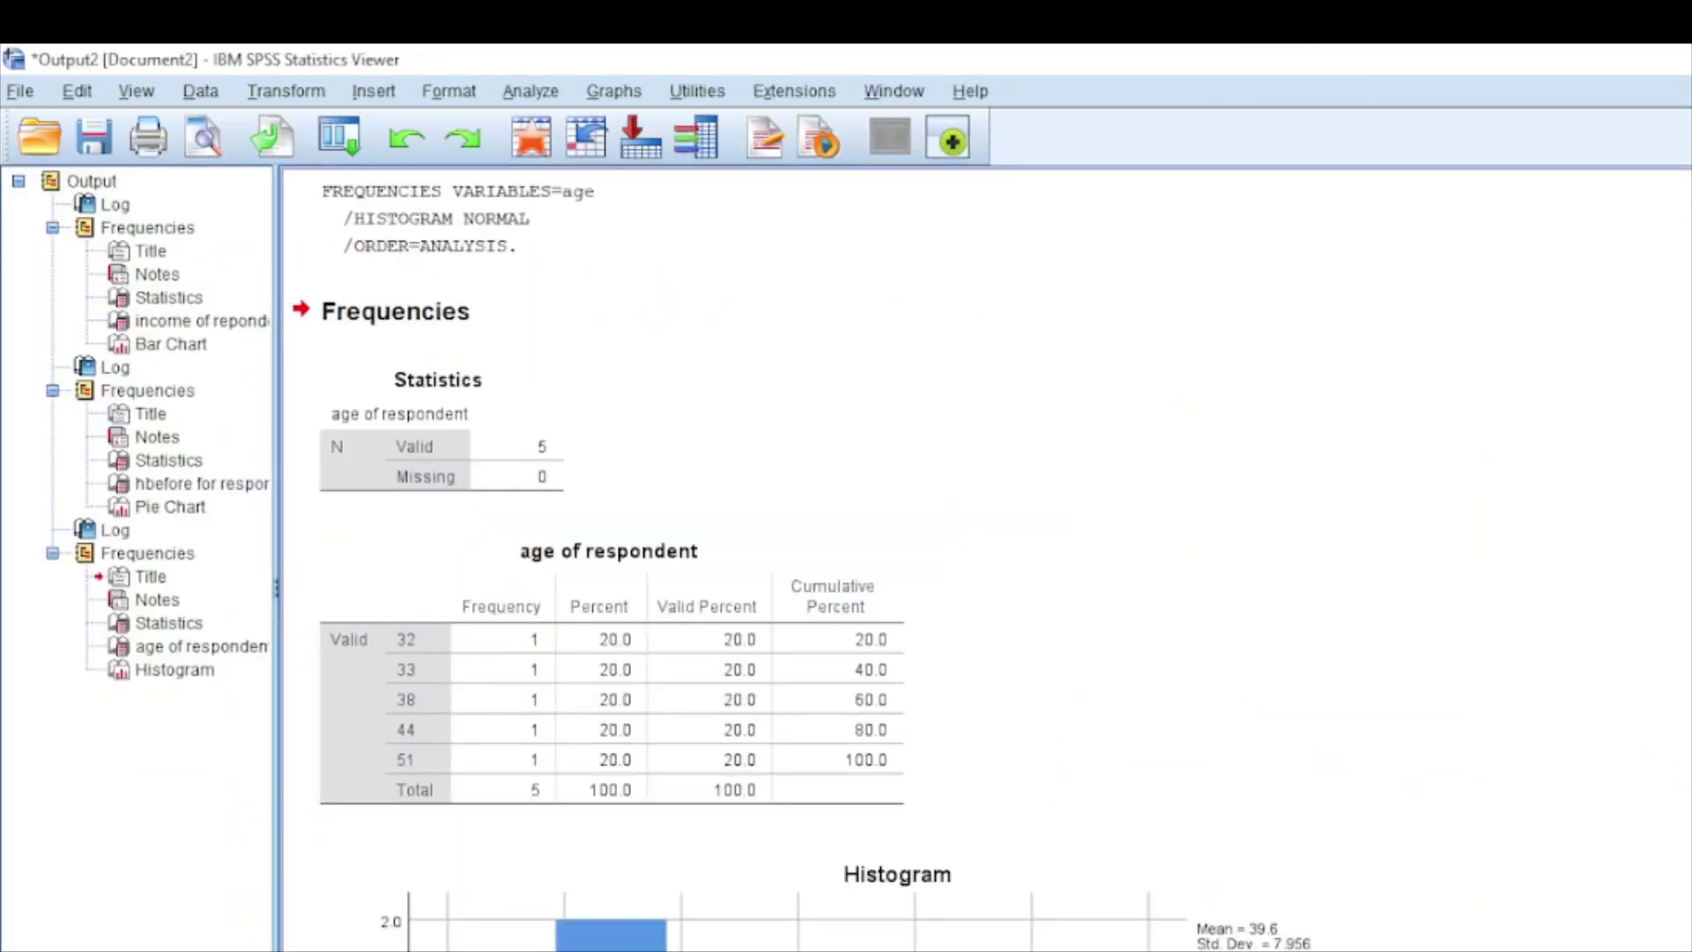
- Copy the age of respondent histogram from the output
{"action": "scroll", "coordinate": [983, 555], "scroll_direction": "down", "scroll_amount": 5}
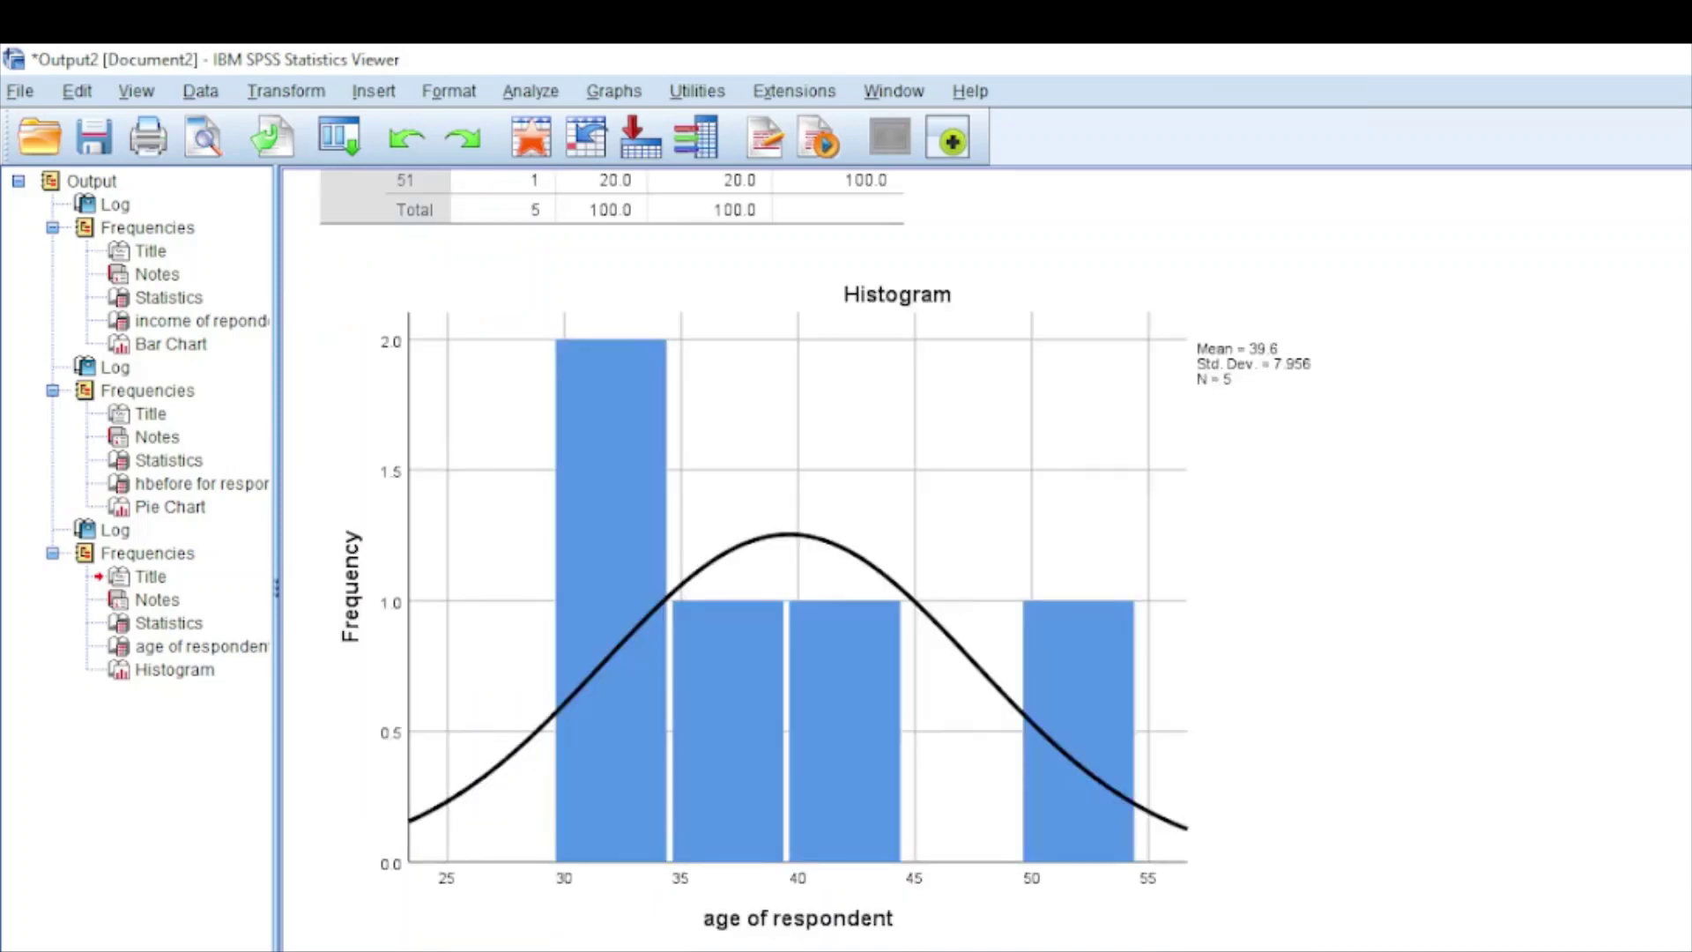
{"action": "left_click", "coordinate": [1234, 881]}
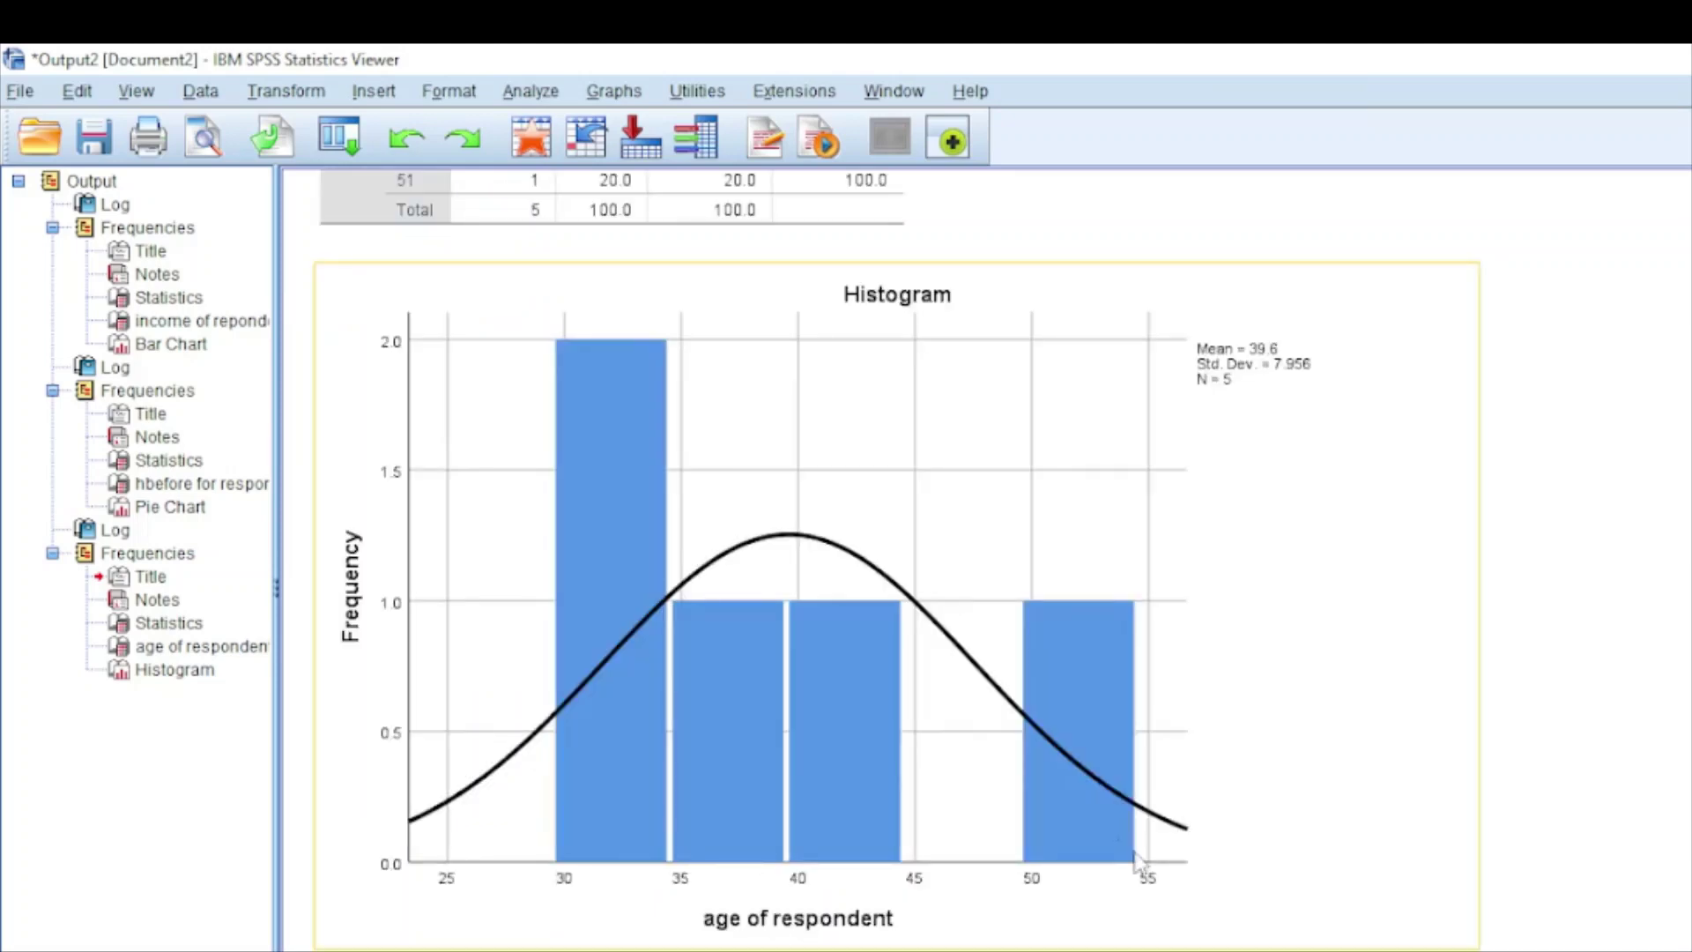
{"action": "right_click", "coordinate": [1054, 802]}
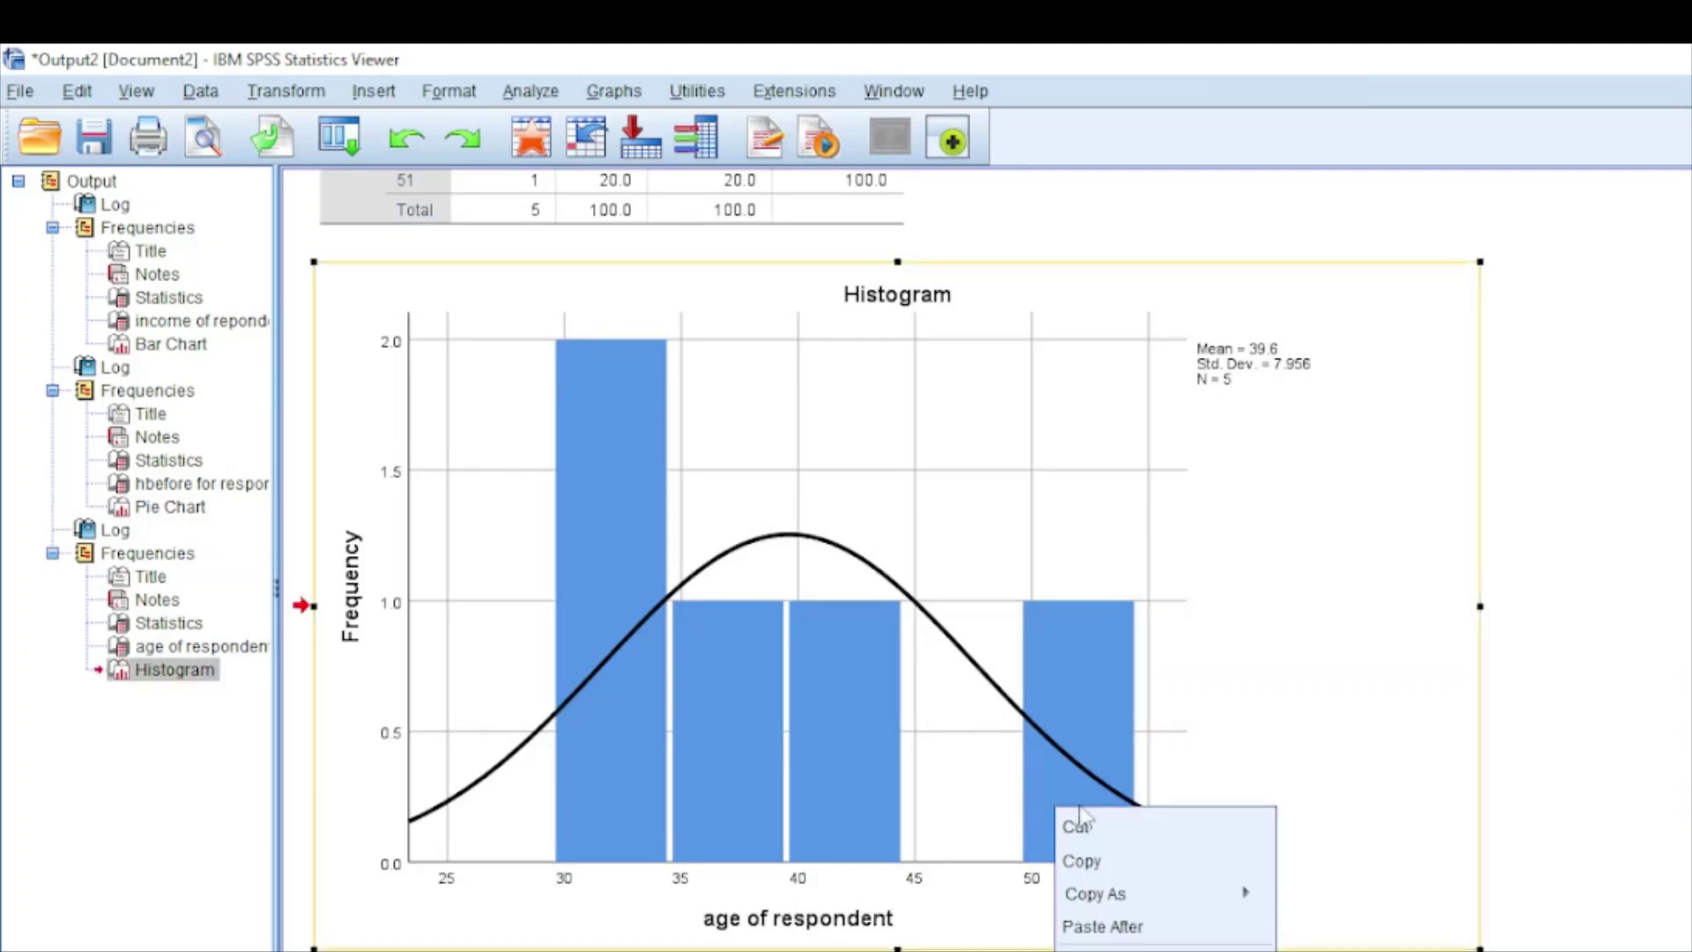
{"action": "left_click", "coordinate": [1100, 859]}
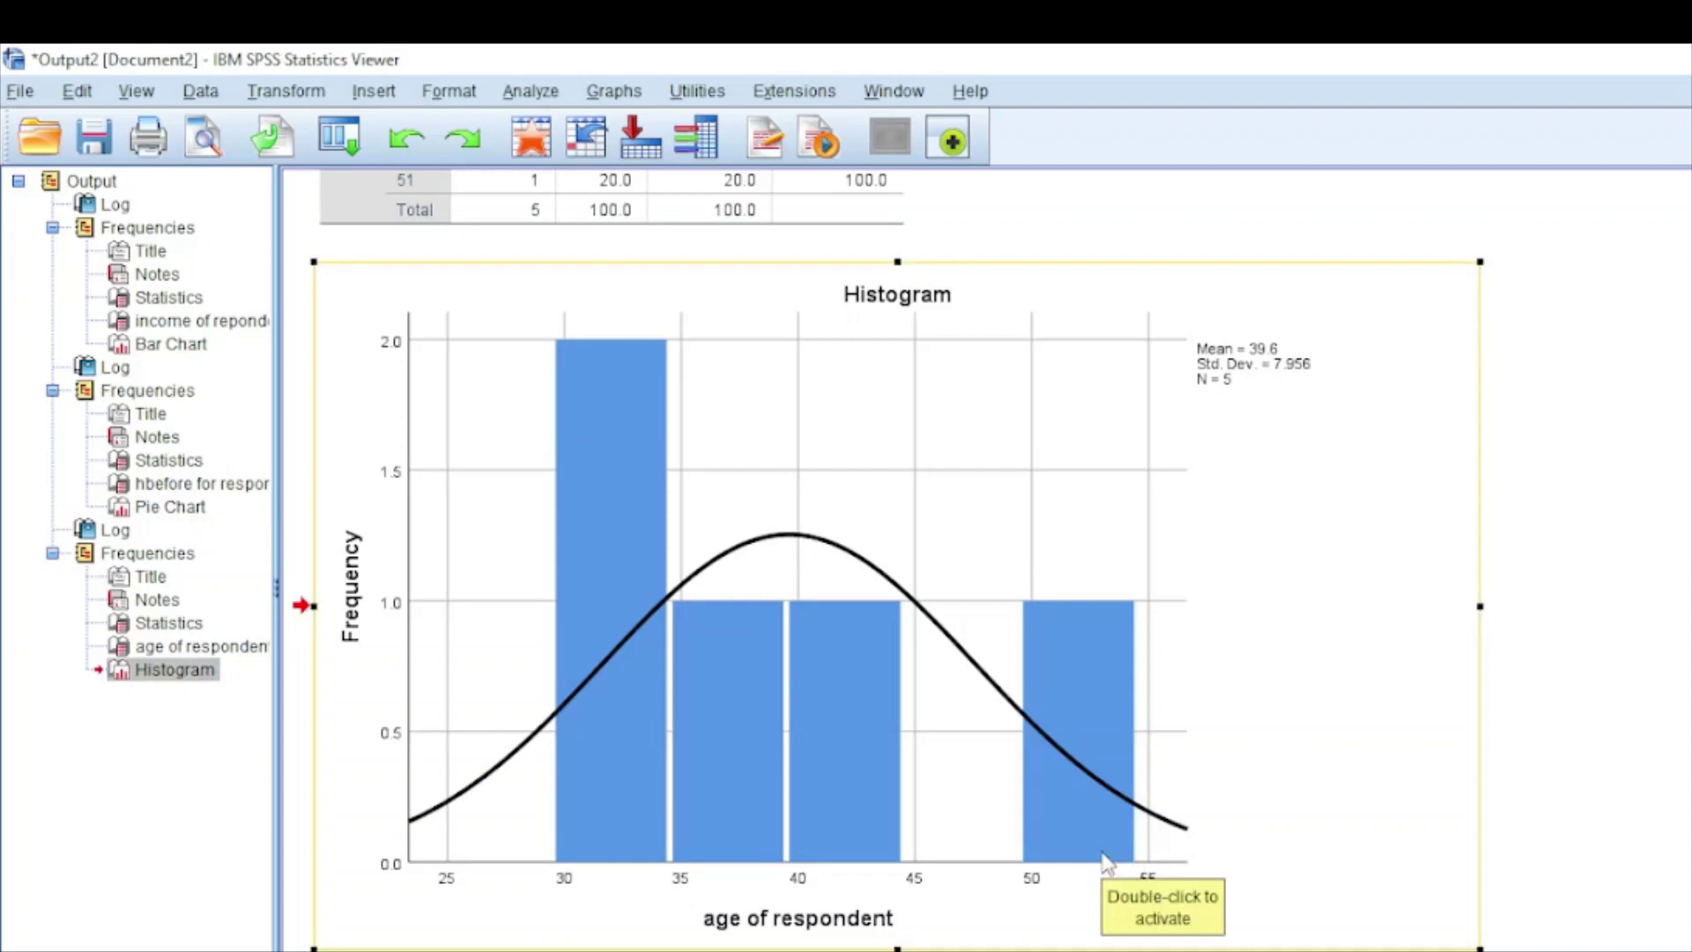